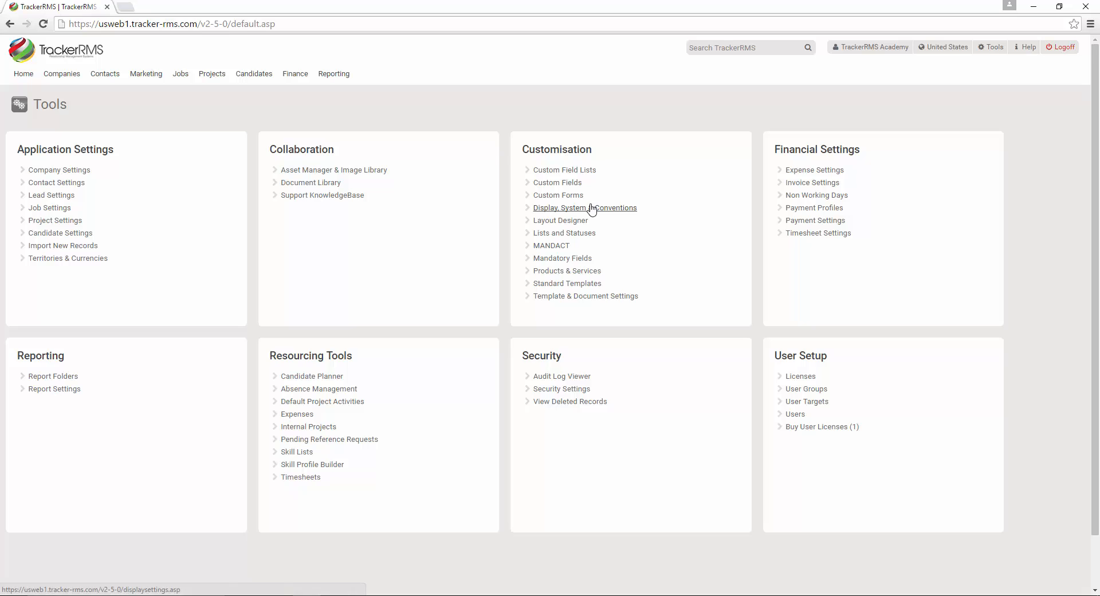
- Rename the Project record to Onboarding in both the singular and plural naming conventions and save the display settings
click(593, 210)
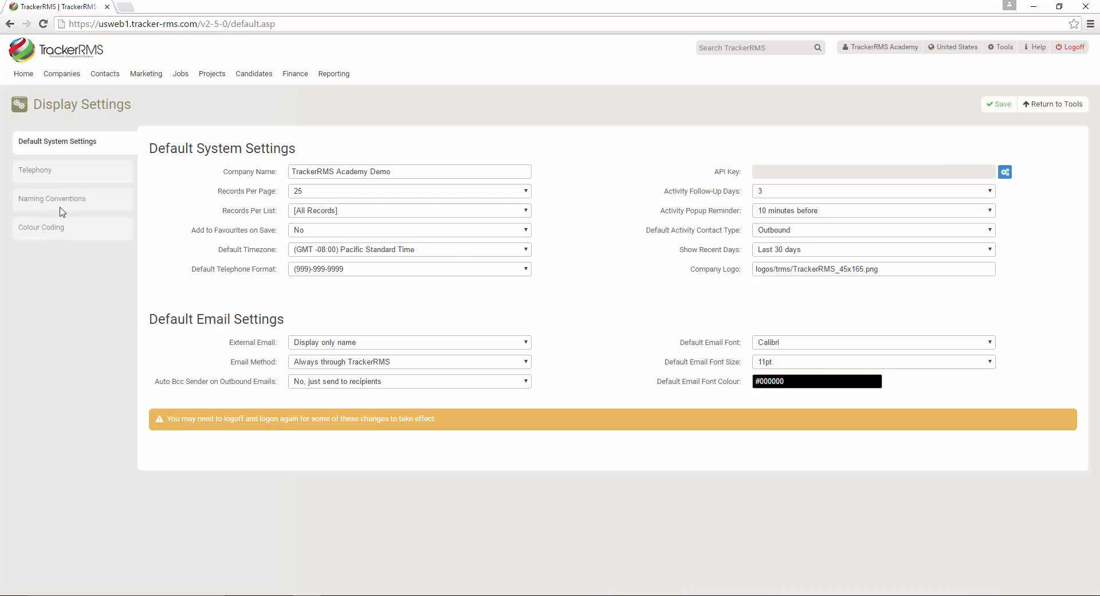
click(67, 202)
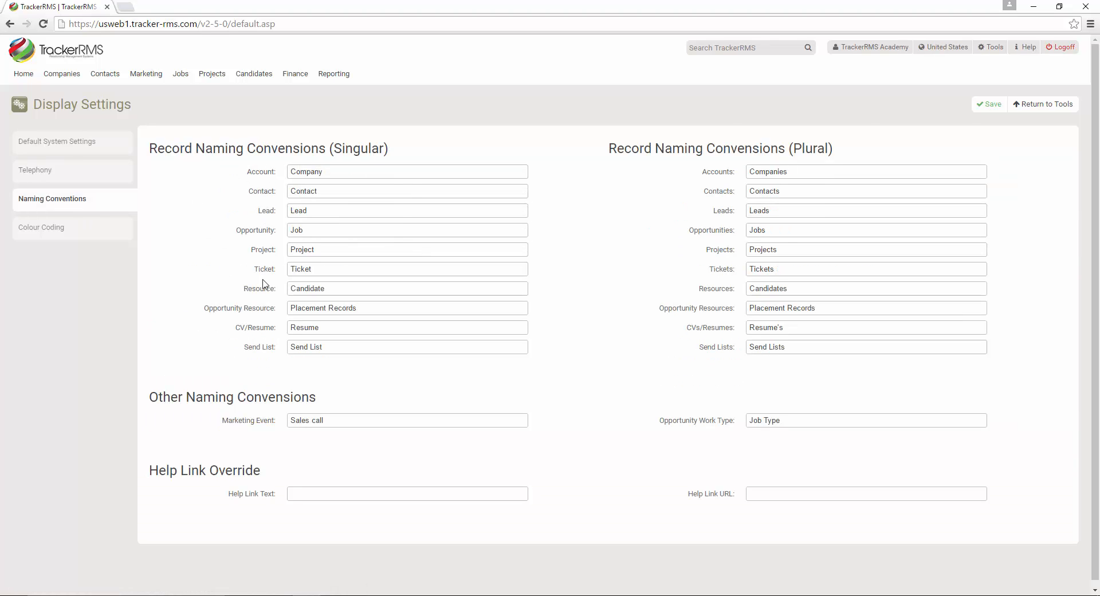
double_click(333, 252)
key(Tab)
text(Onboarding)
double_click(779, 250)
key(ctrl+c)
double_click(422, 250)
key(ctrl+v)
click(988, 106)
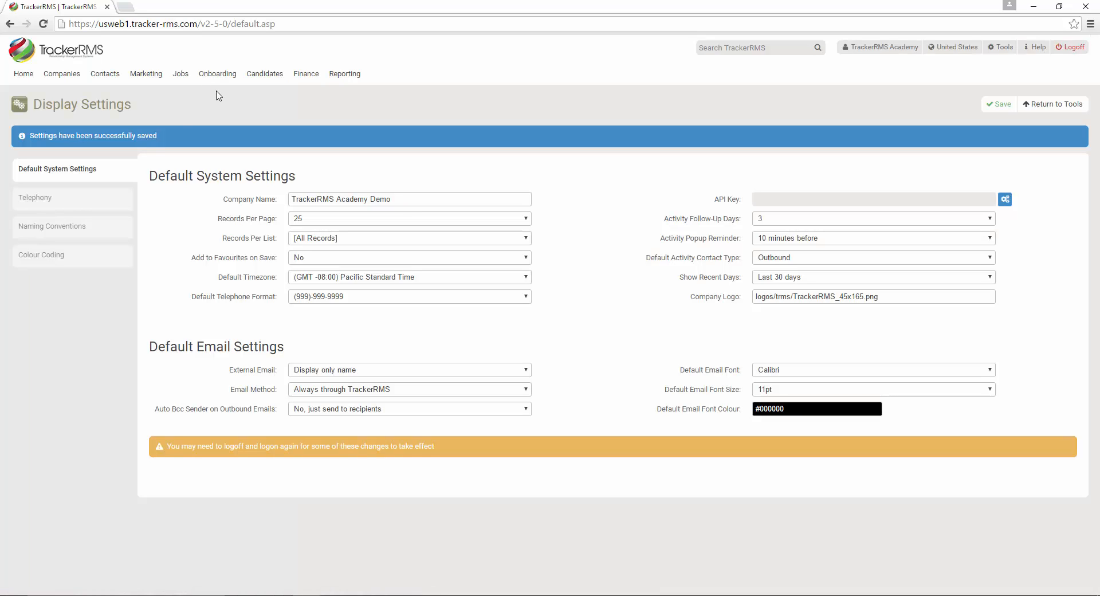
- Restore the naming conventions to Project for the singular and Projects for the plural, and save the display settings
click(68, 234)
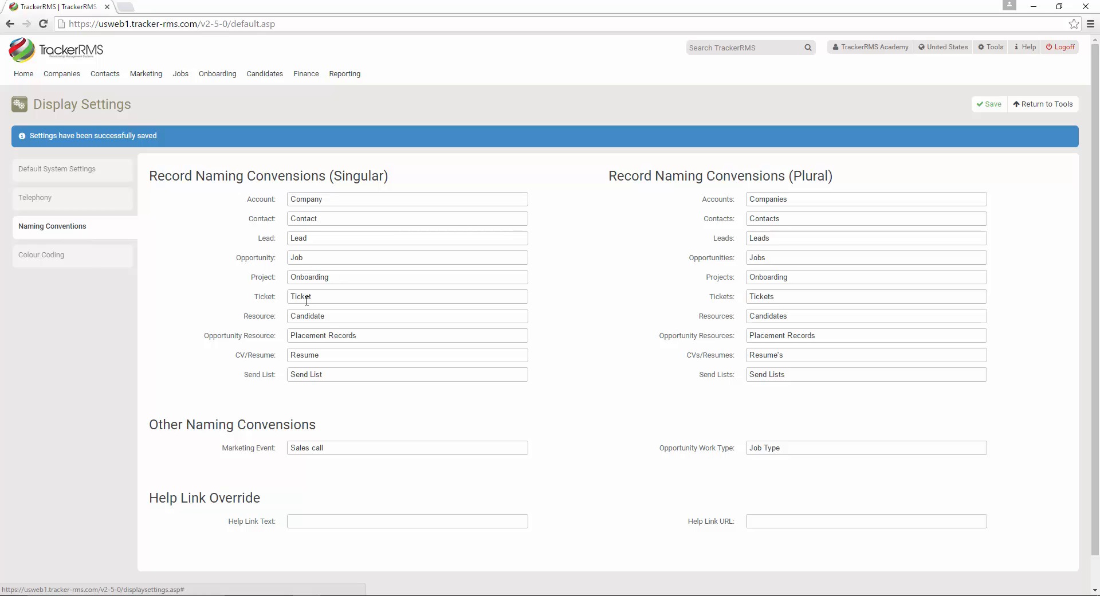
drag(281, 282, 174, 262)
click(219, 279)
double_click(298, 270)
text(Project)
key(Tab)
text(P)
click(989, 104)
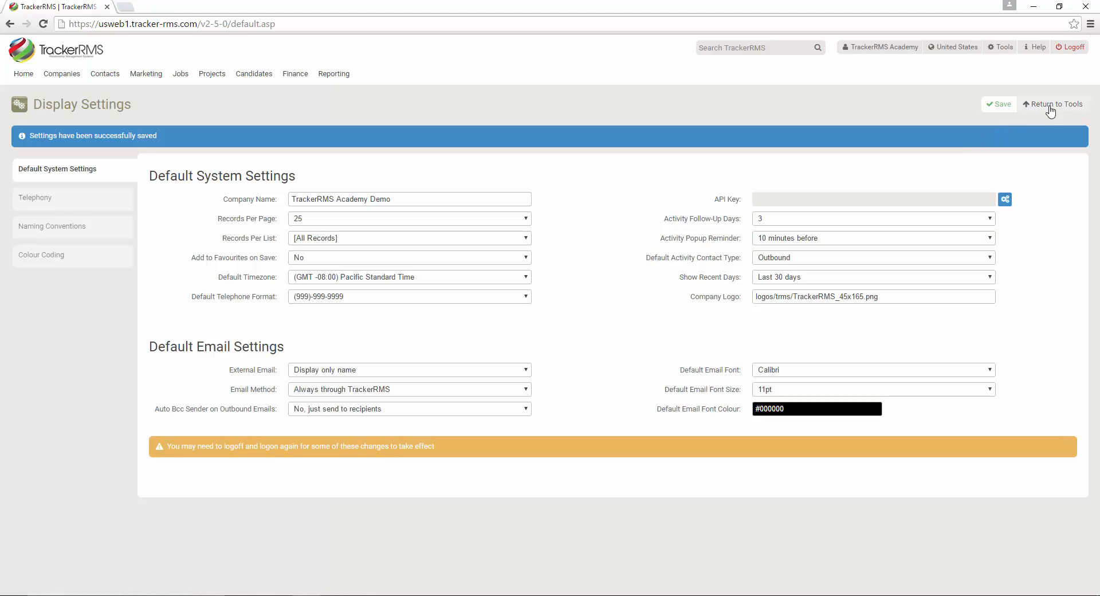
- Open the Project Settings and review the project prefix and the available default project types
click(1013, 48)
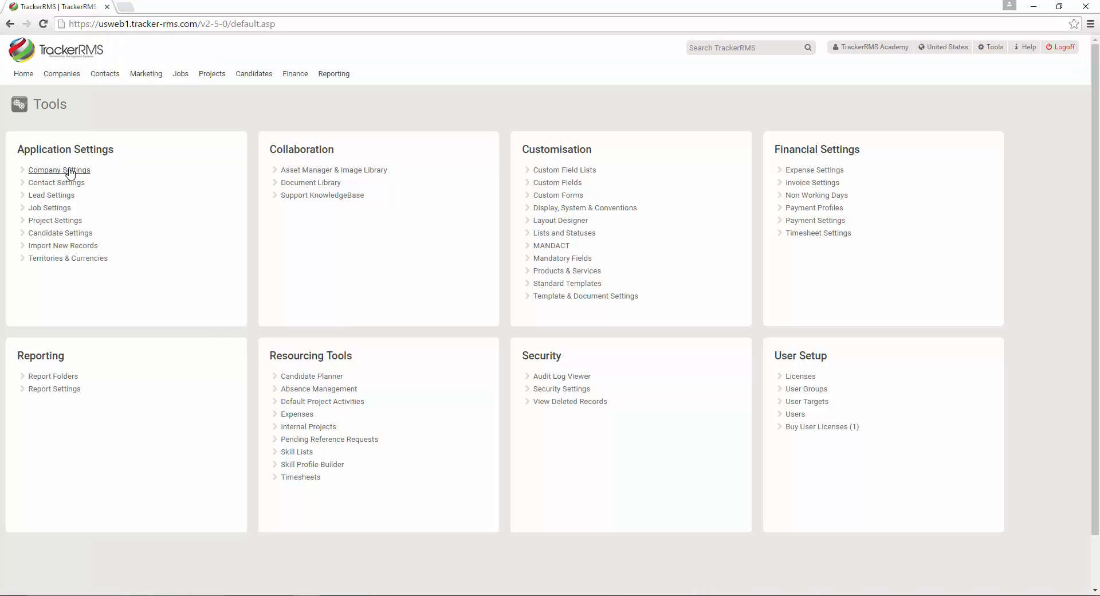
click(55, 222)
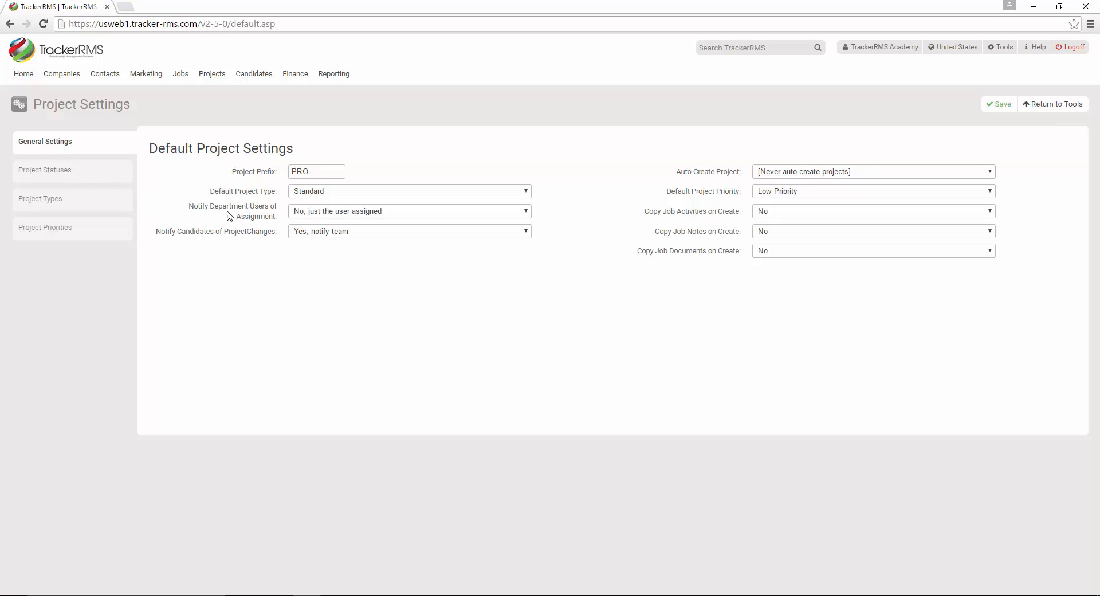
double_click(316, 171)
click(262, 201)
click(392, 193)
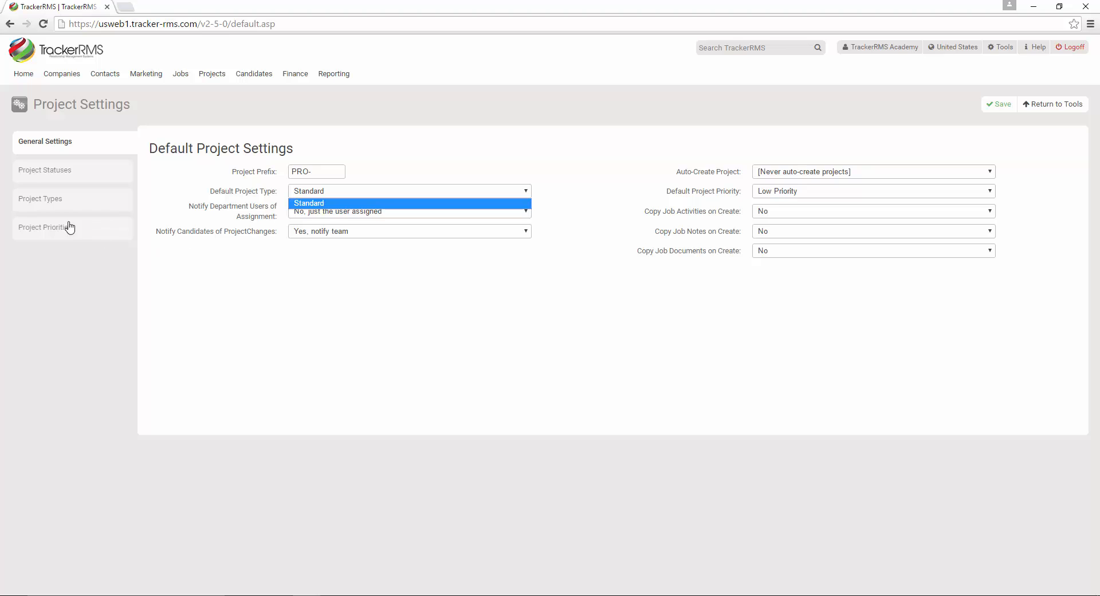
- Add a new project type with the description Contractor
click(55, 201)
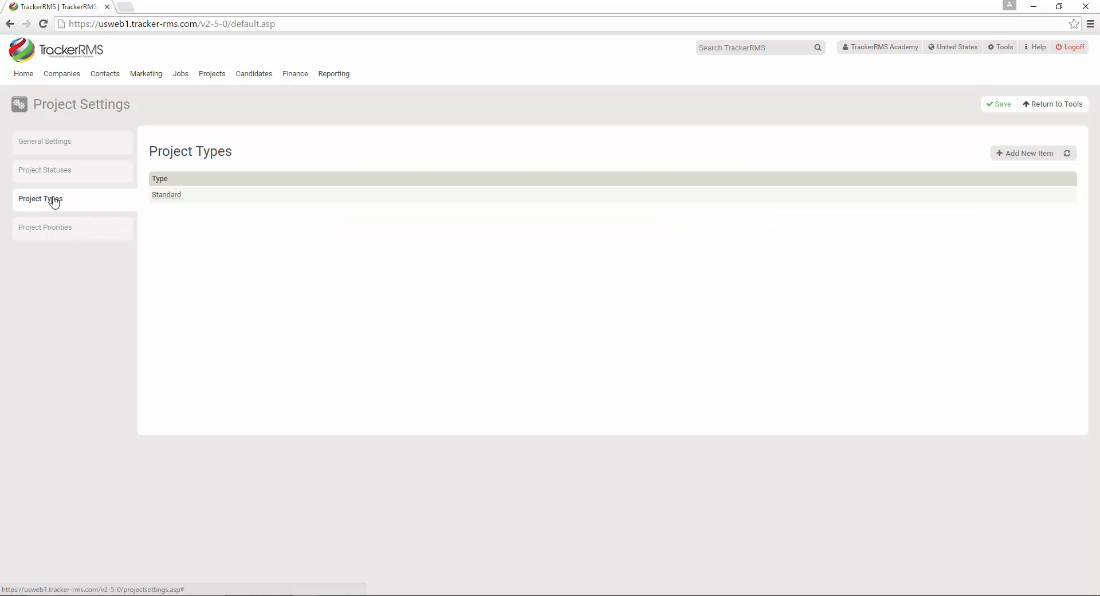
click(1027, 159)
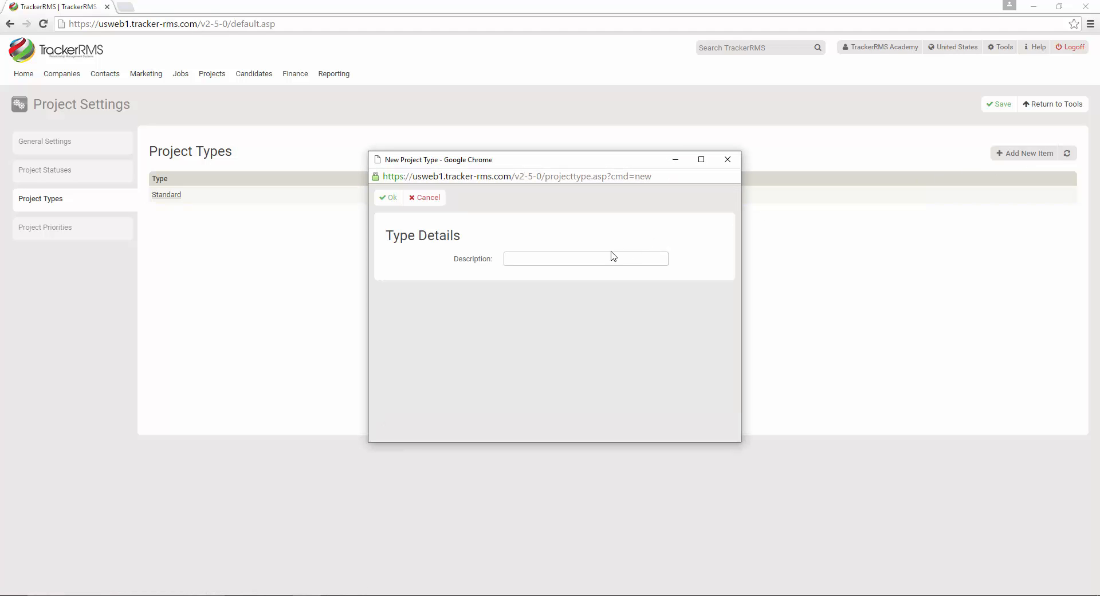
text(Contractor)
click(391, 201)
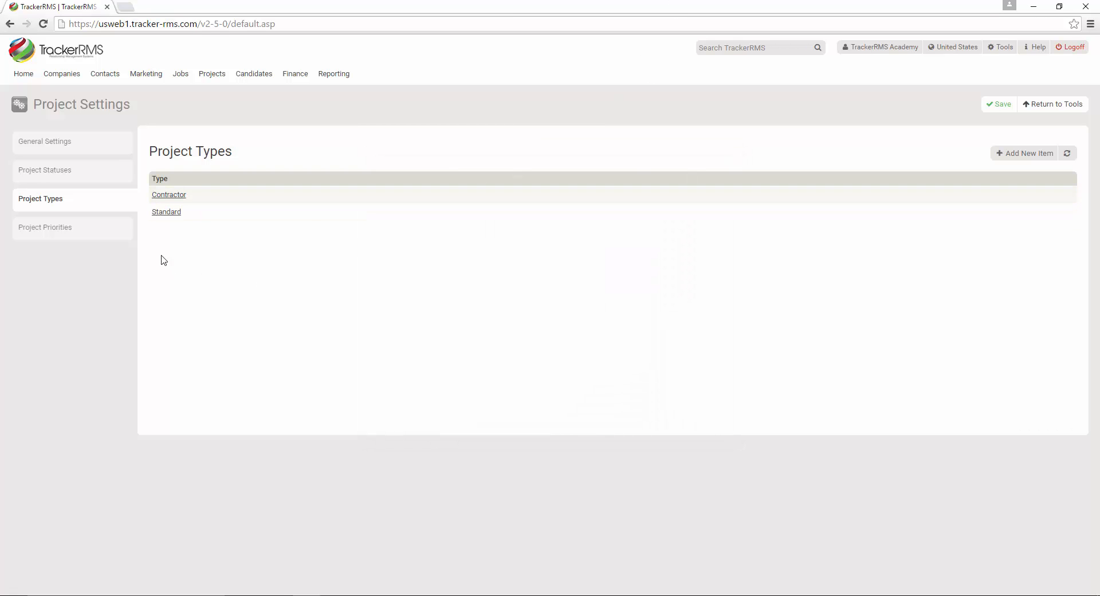
- Check the default project type choices in the general project settings and choose Standard
click(56, 145)
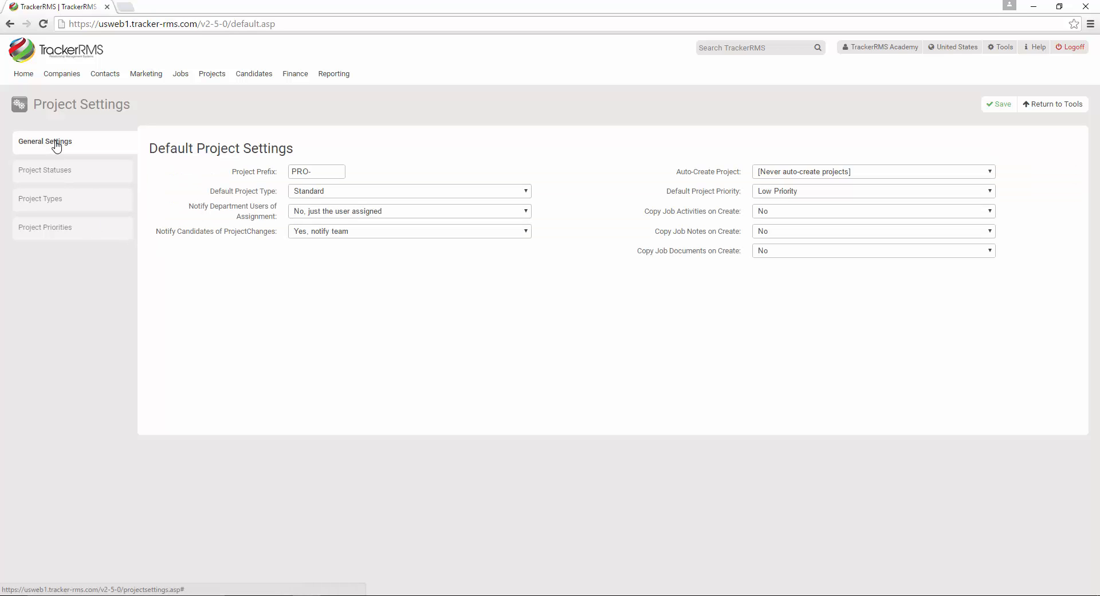
click(352, 192)
click(353, 191)
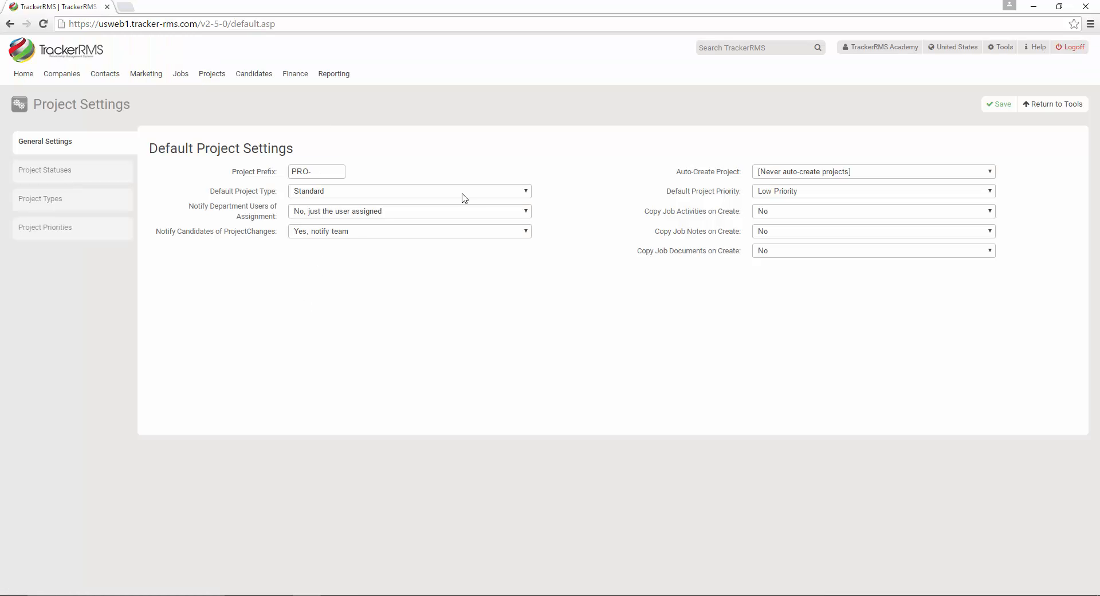
click(458, 193)
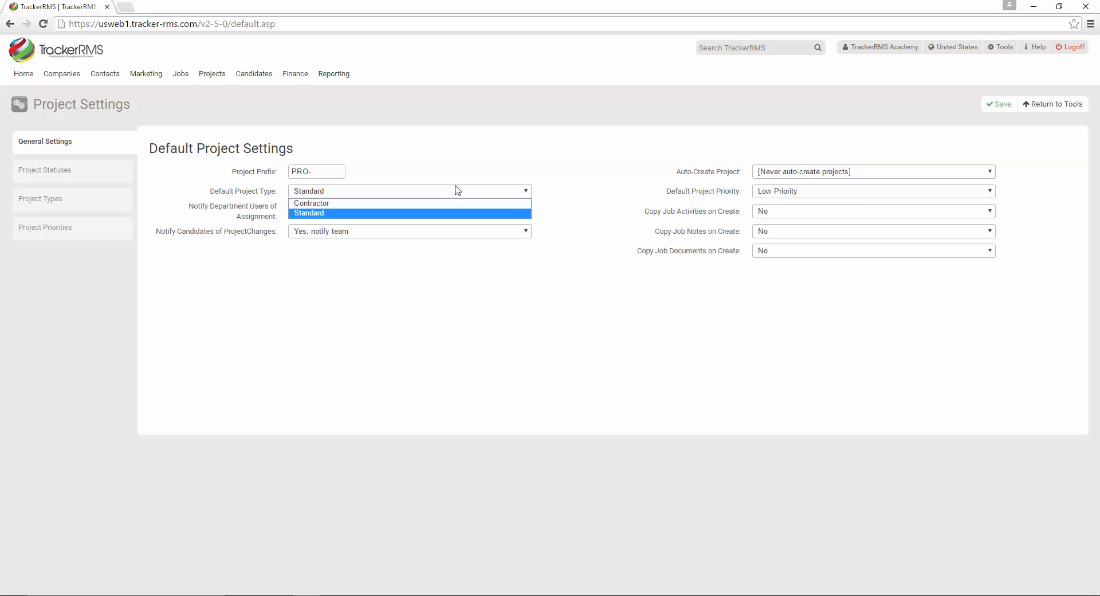
click(444, 213)
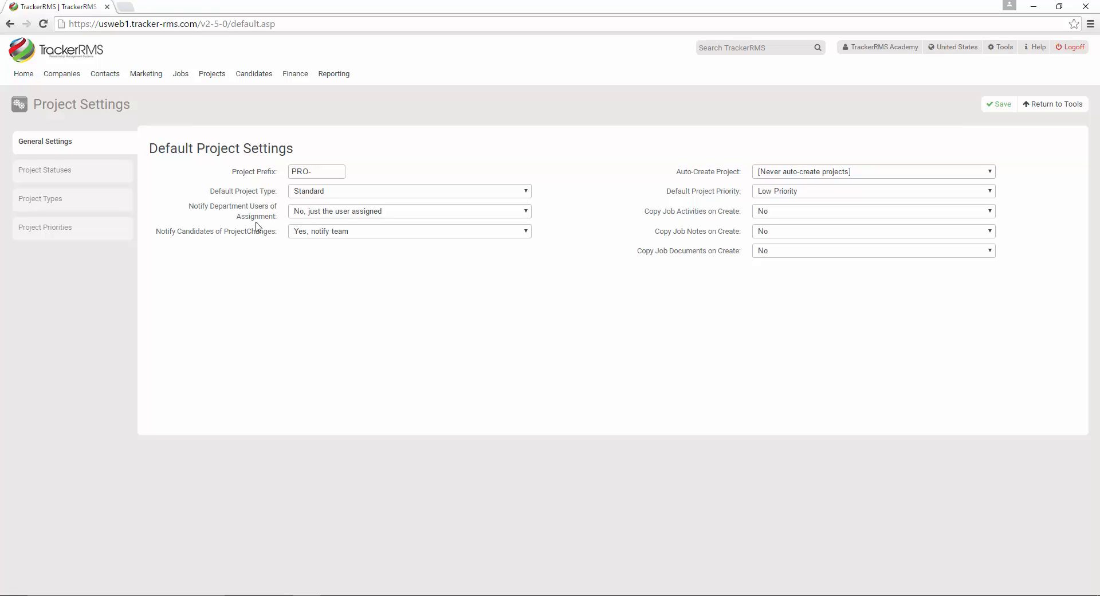
- Review the options for department user and candidate notifications, automatic project creation and default project priority
click(391, 215)
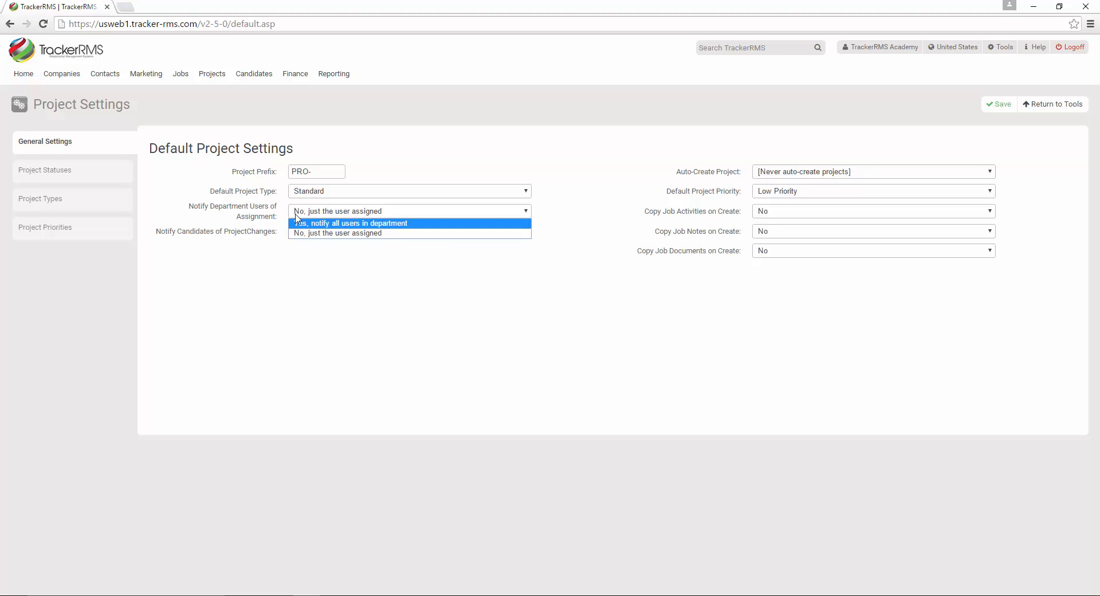
click(219, 244)
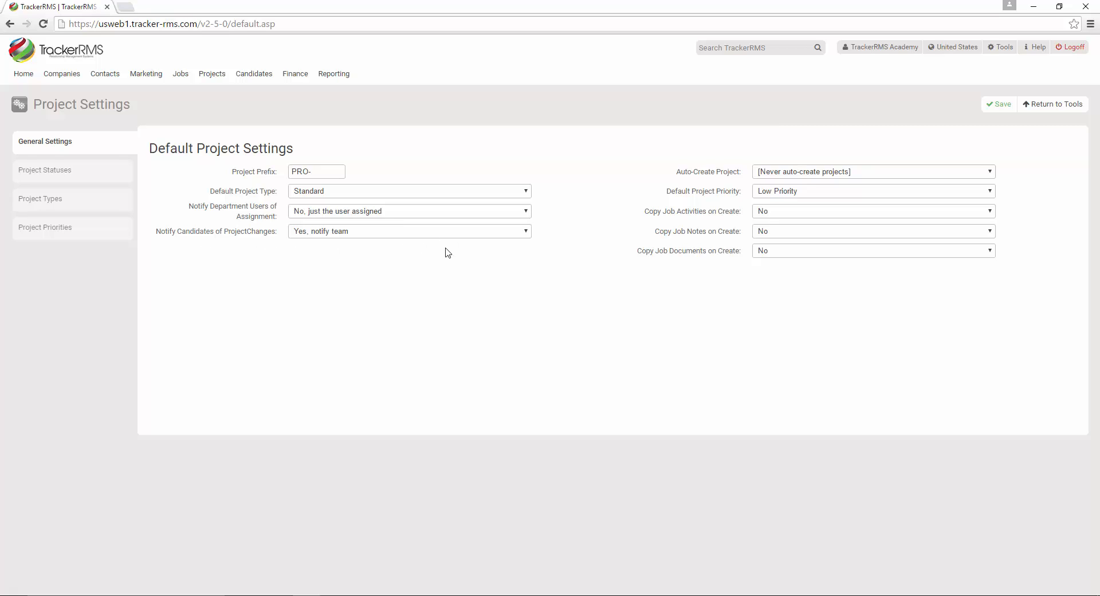
click(407, 232)
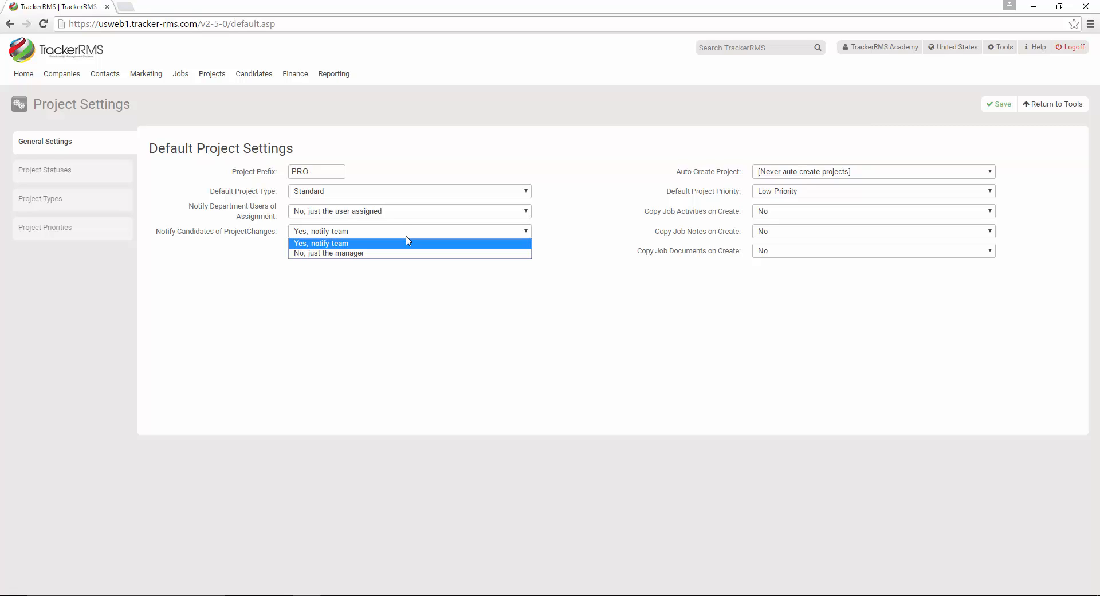
click(676, 182)
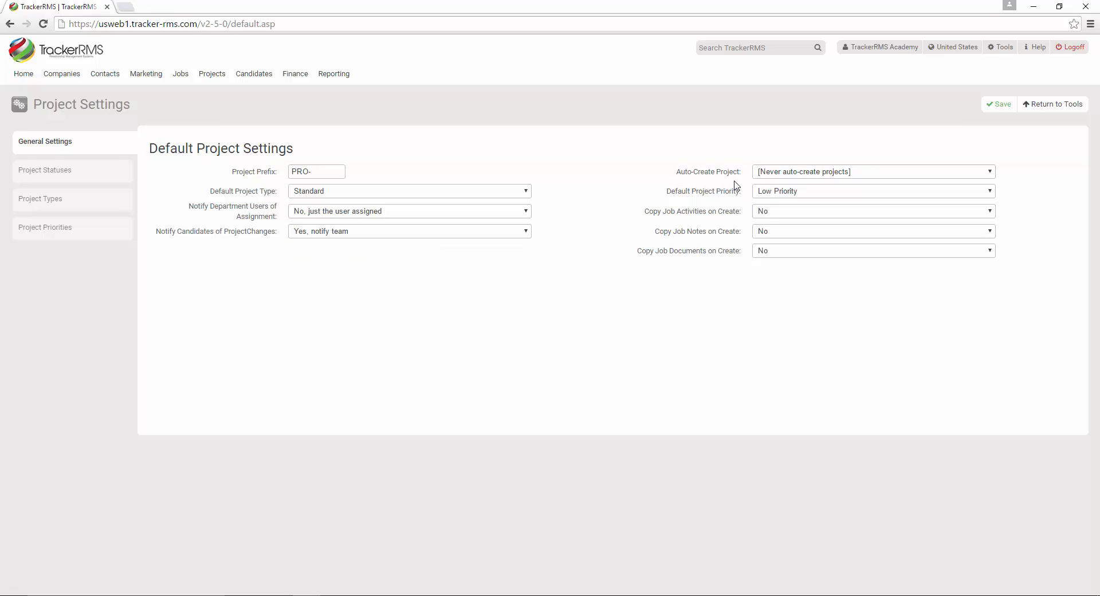
click(887, 175)
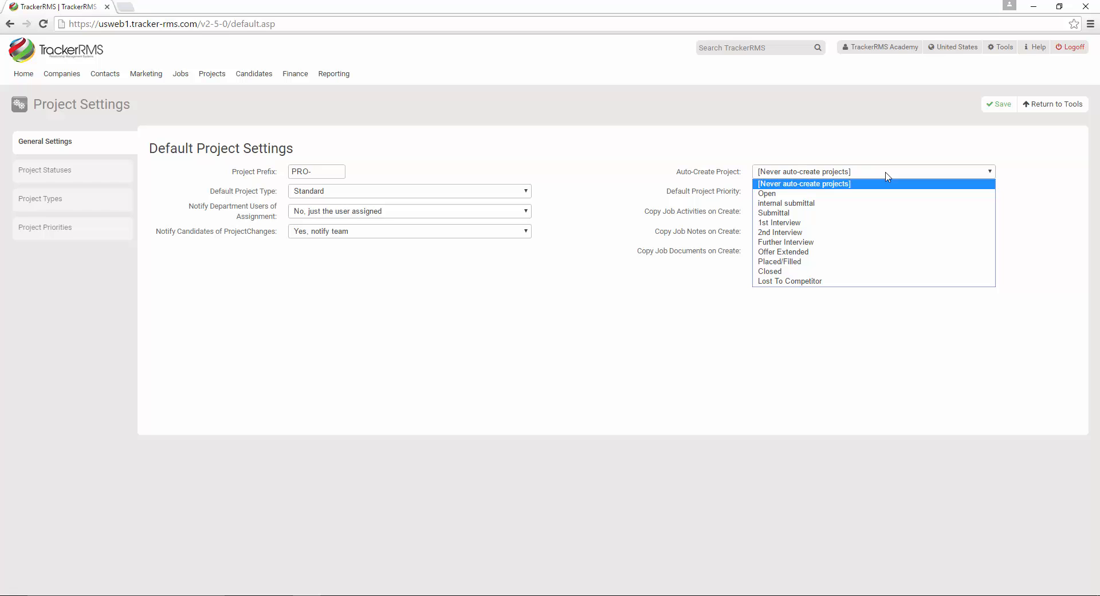
click(711, 199)
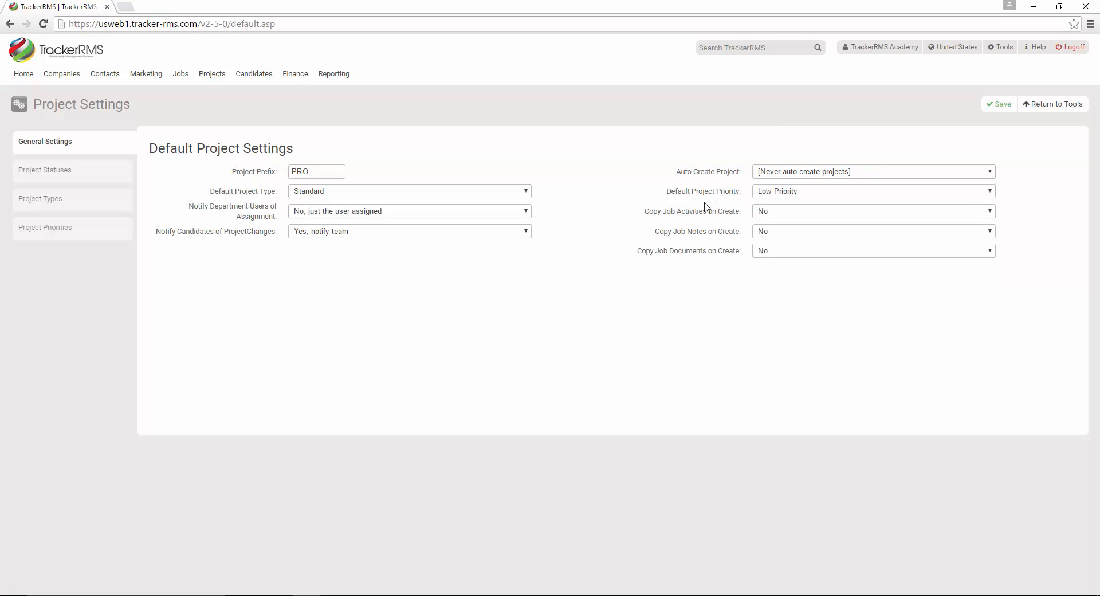
click(902, 195)
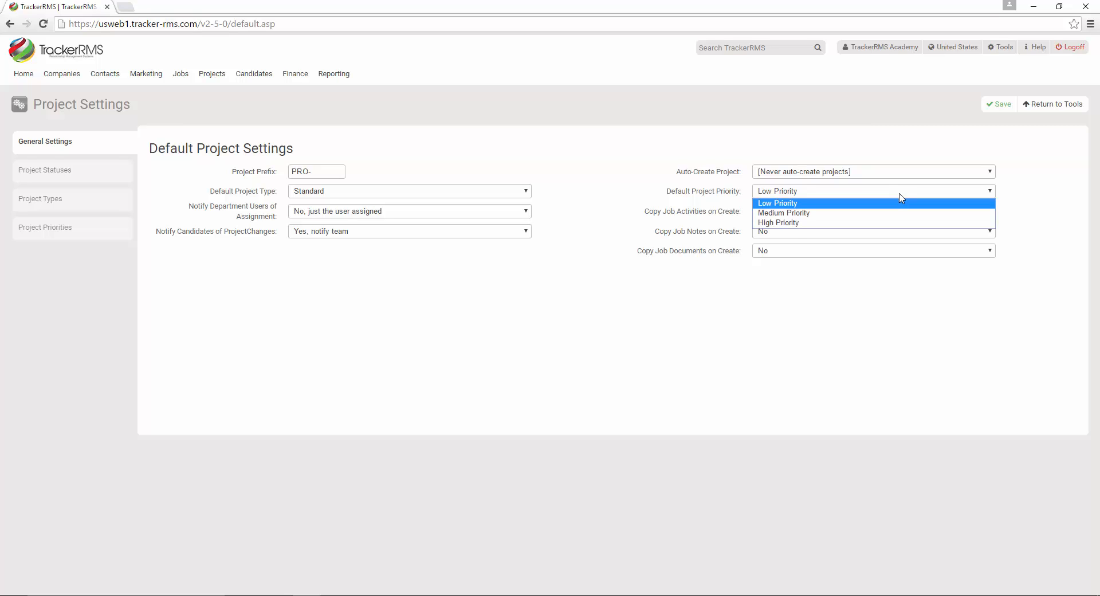
click(729, 193)
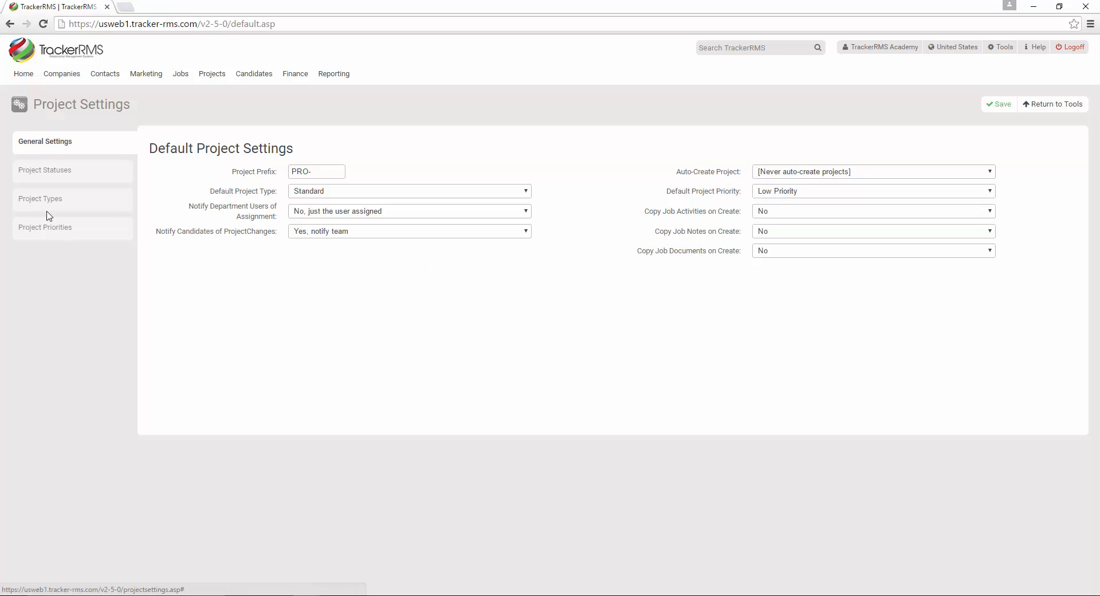
- Examine the list of project priorities and the options for copying job activities when a project is created
click(45, 229)
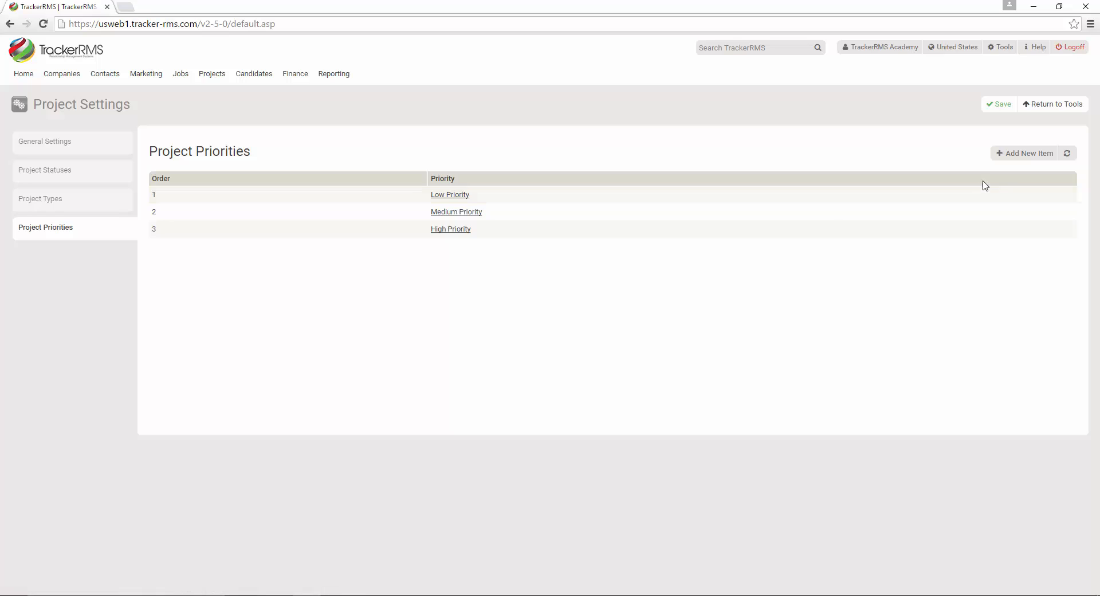
click(1012, 153)
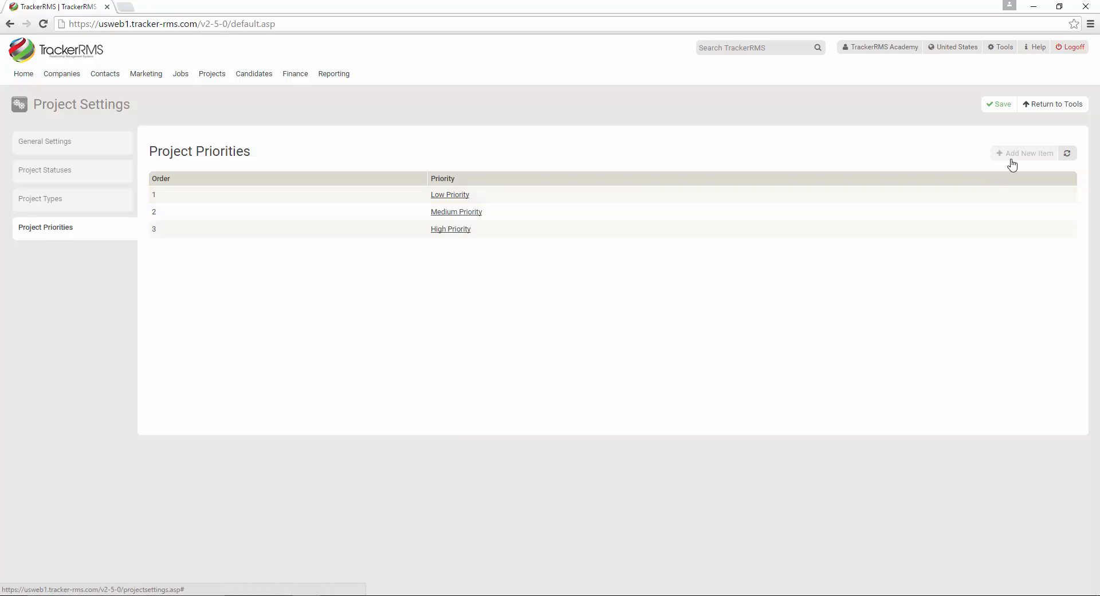
click(44, 143)
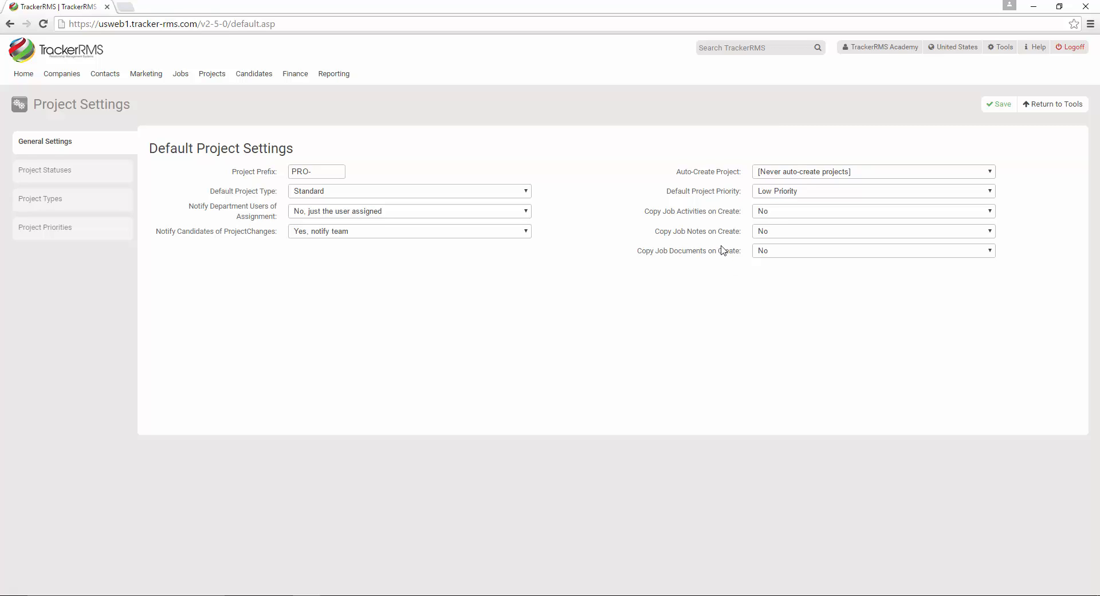
click(776, 214)
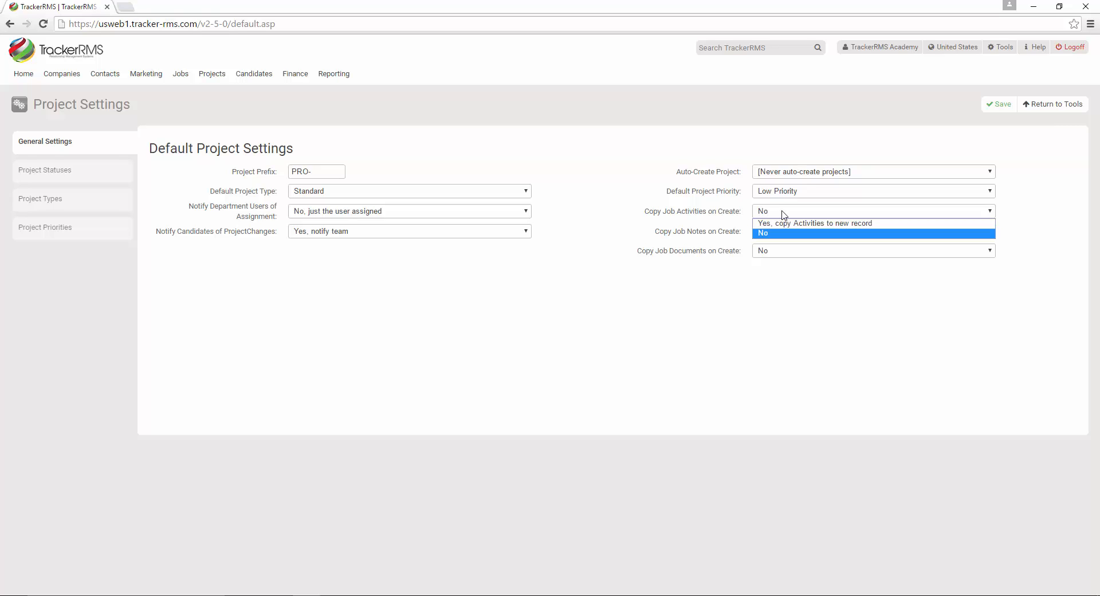
click(720, 210)
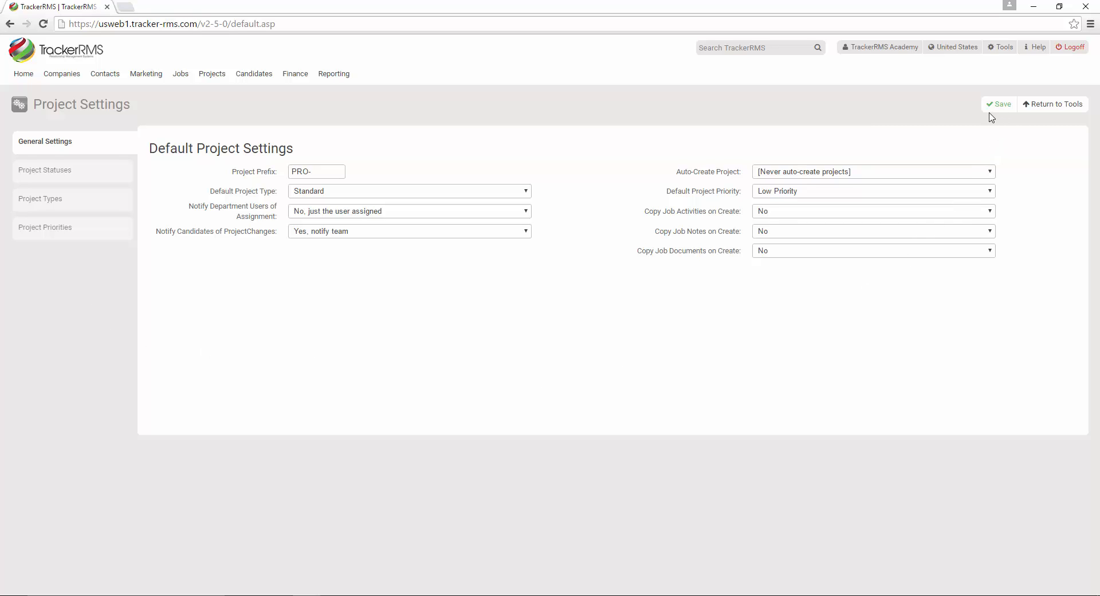
- Among the internal projects, add a billable default project activity named Hours Worked that uses the Standard Rate
click(1041, 102)
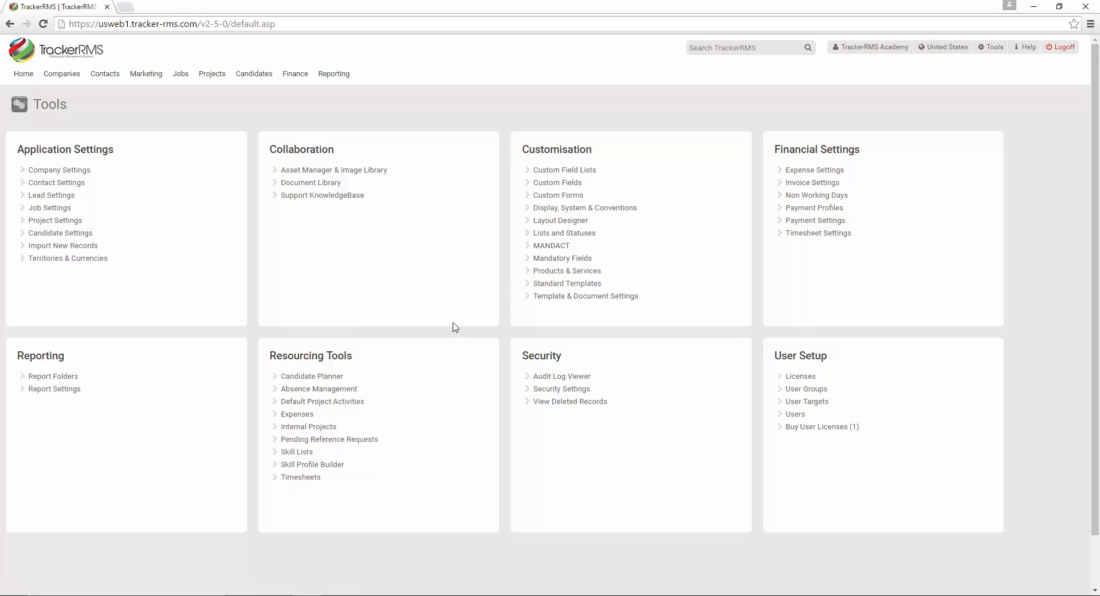
click(313, 433)
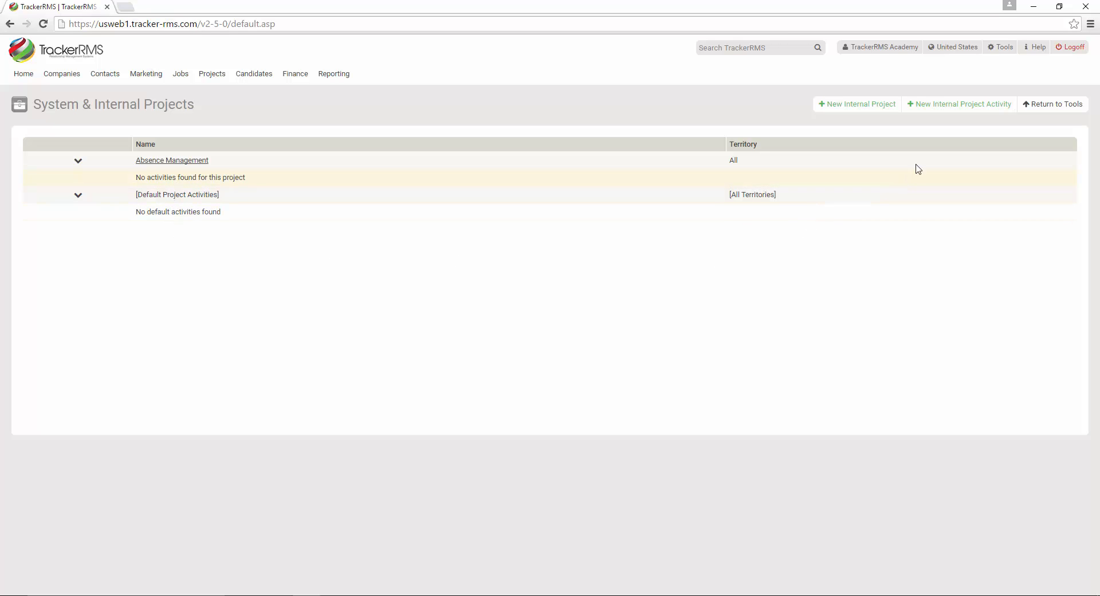
click(967, 107)
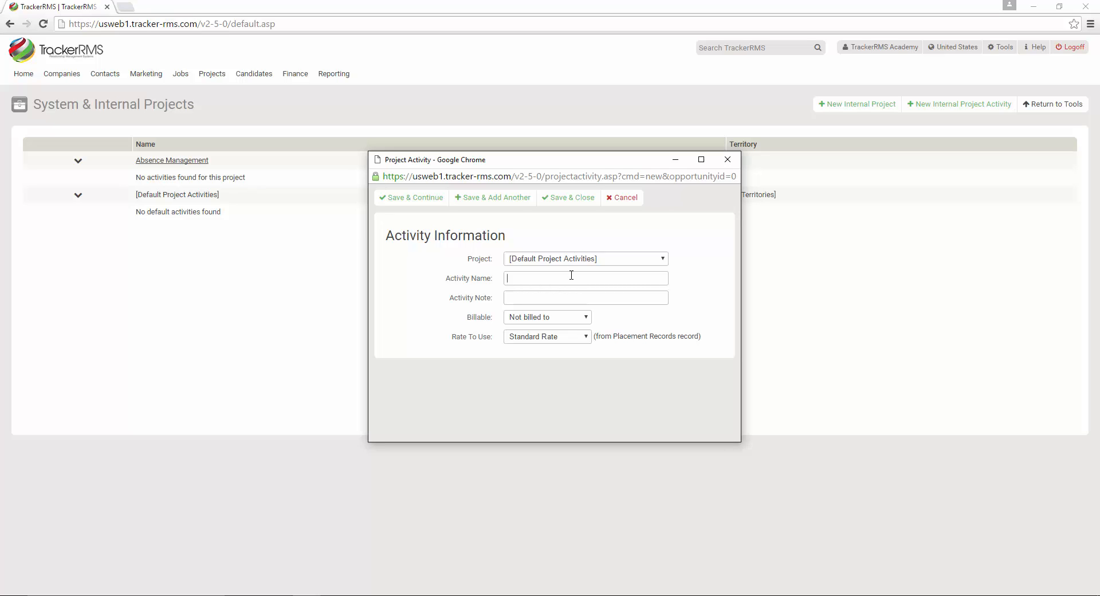
text(Hours Worked)
click(548, 318)
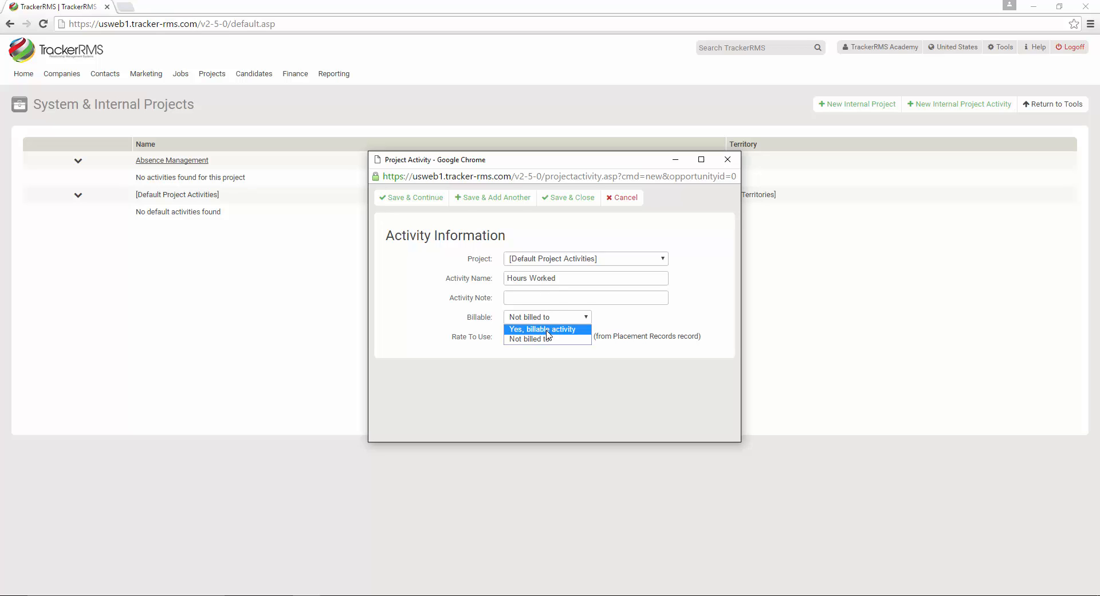
click(548, 330)
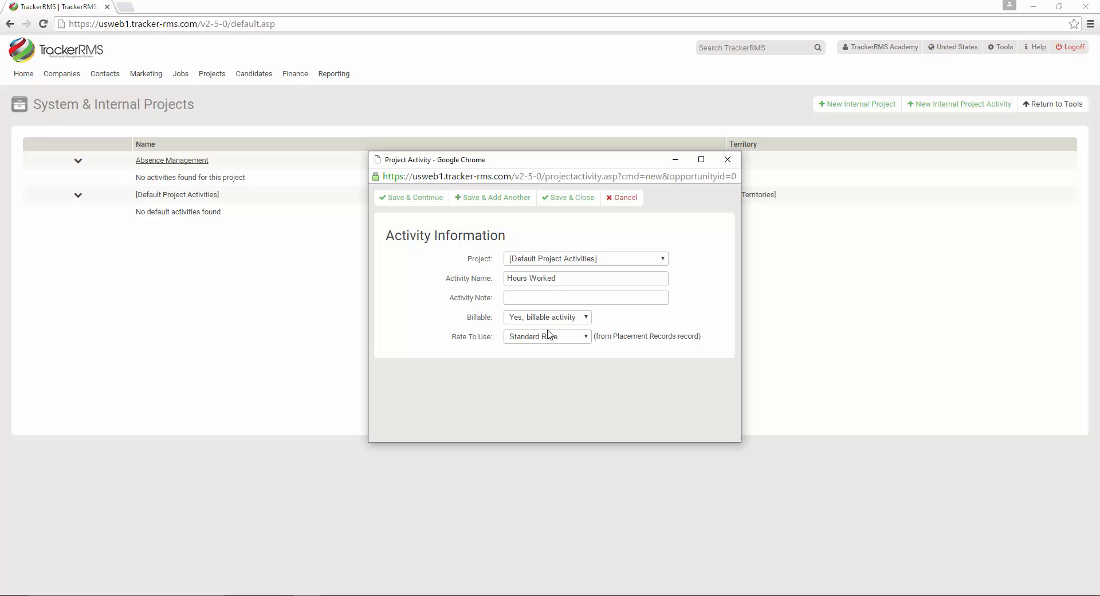
click(549, 340)
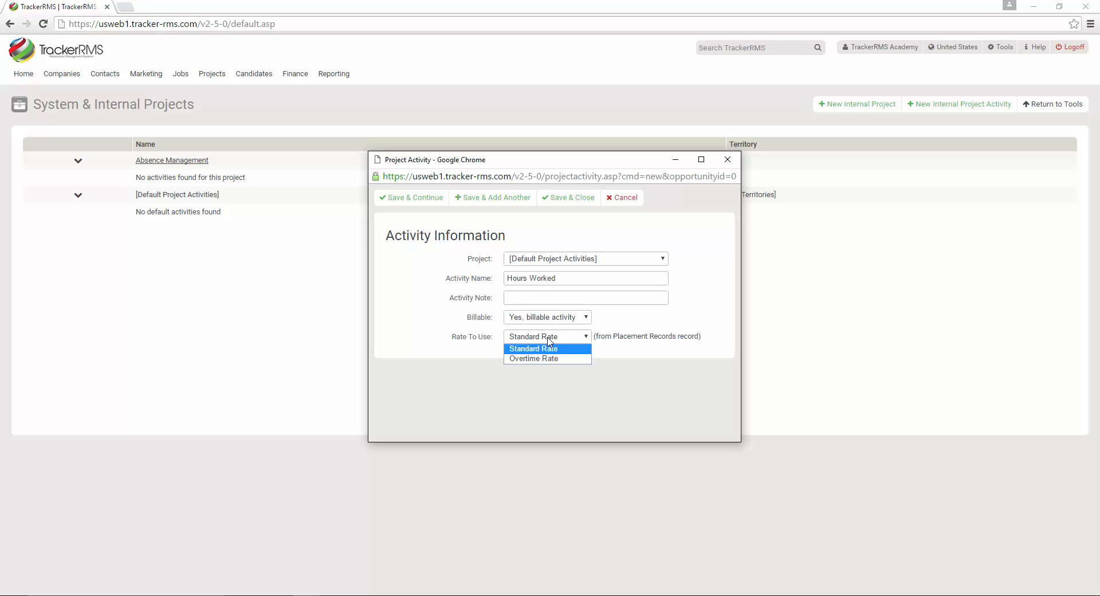
click(550, 340)
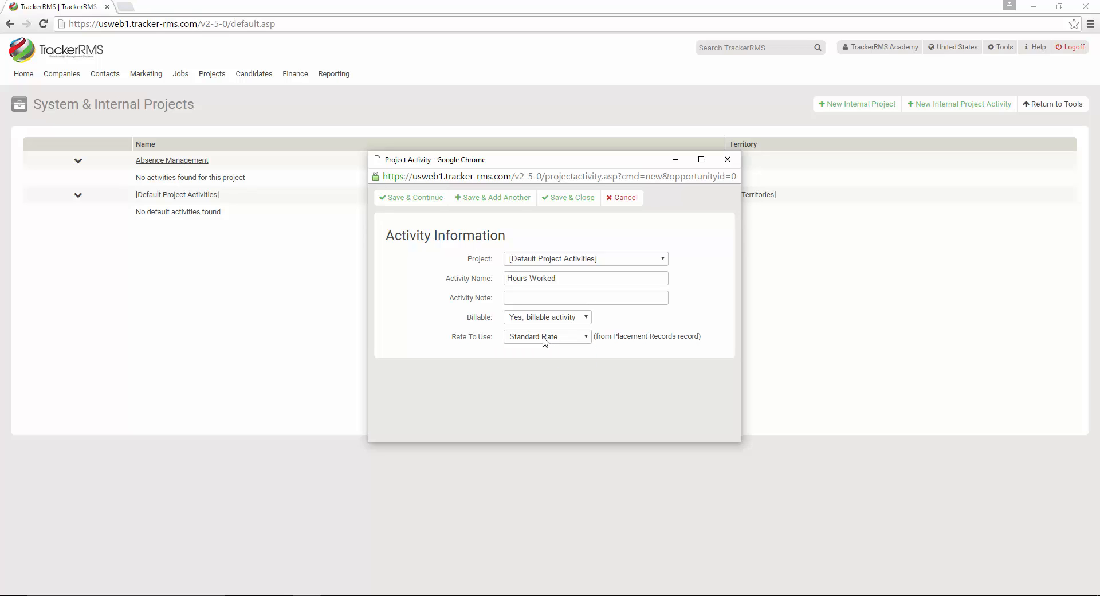
click(486, 198)
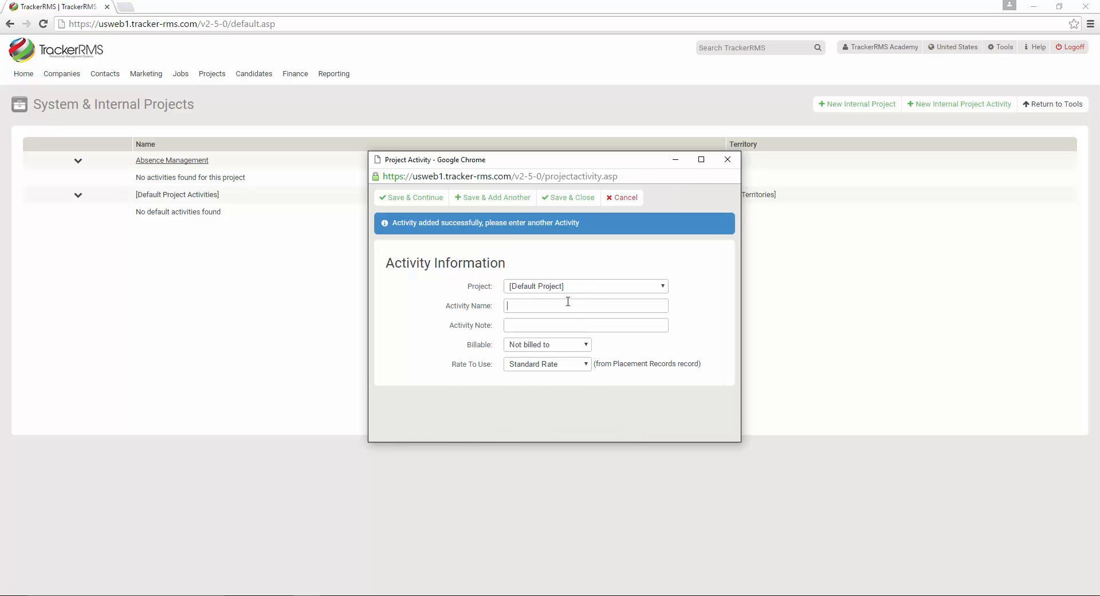
- Add a billable default project activity named Overtime that uses the Overtime Rate
click(568, 303)
text(Overtime)
click(548, 344)
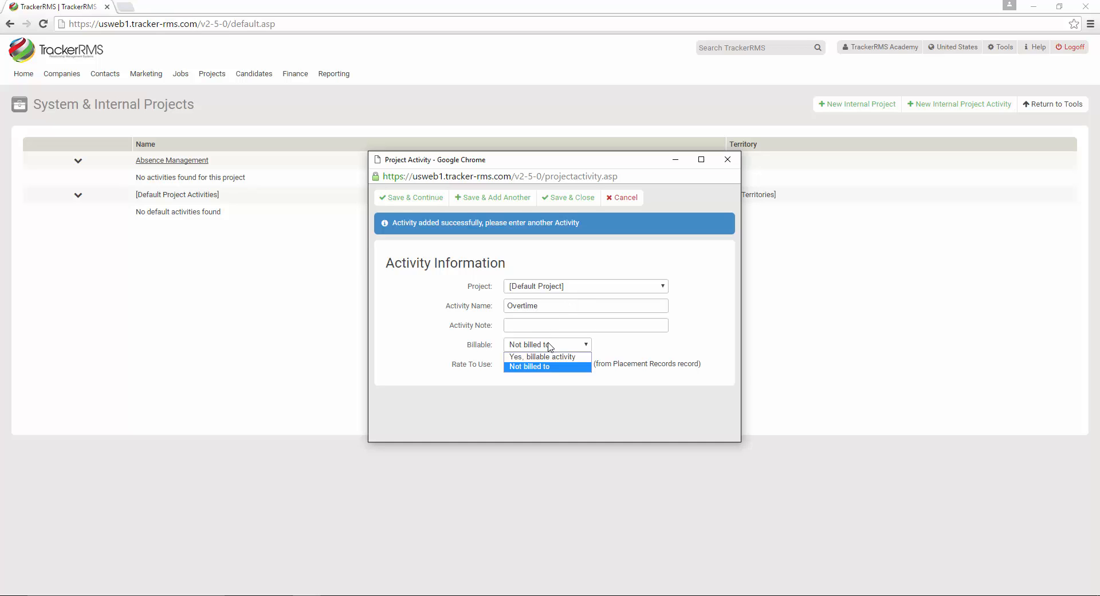
click(547, 355)
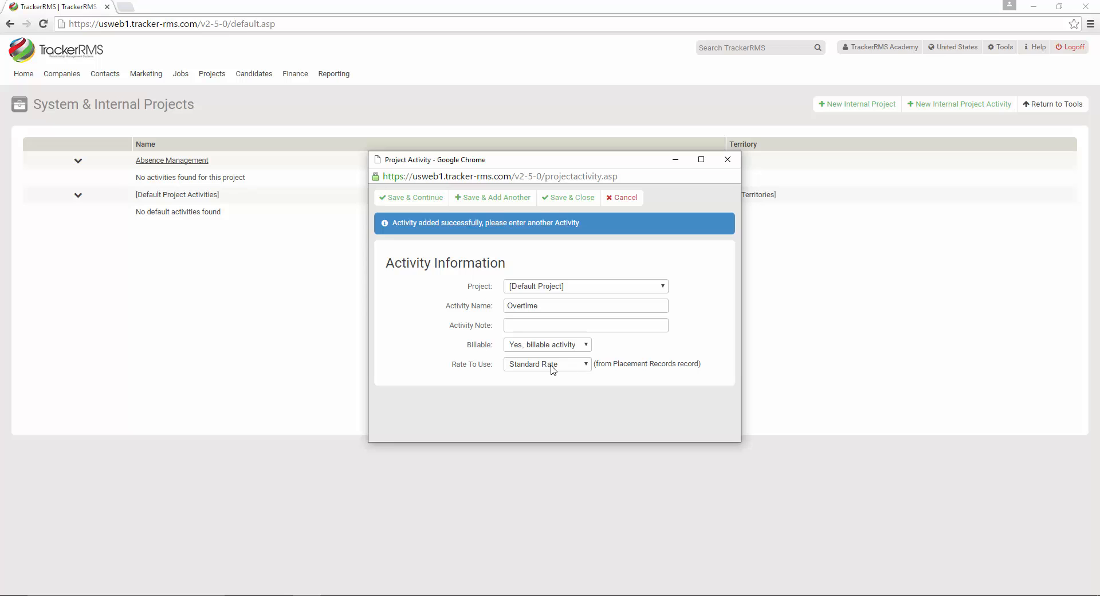
click(550, 365)
click(552, 386)
click(491, 197)
- Add a default project activity named Holiday that is not billed, keeping the Standard Rate
click(596, 305)
text(Holiday)
click(575, 199)
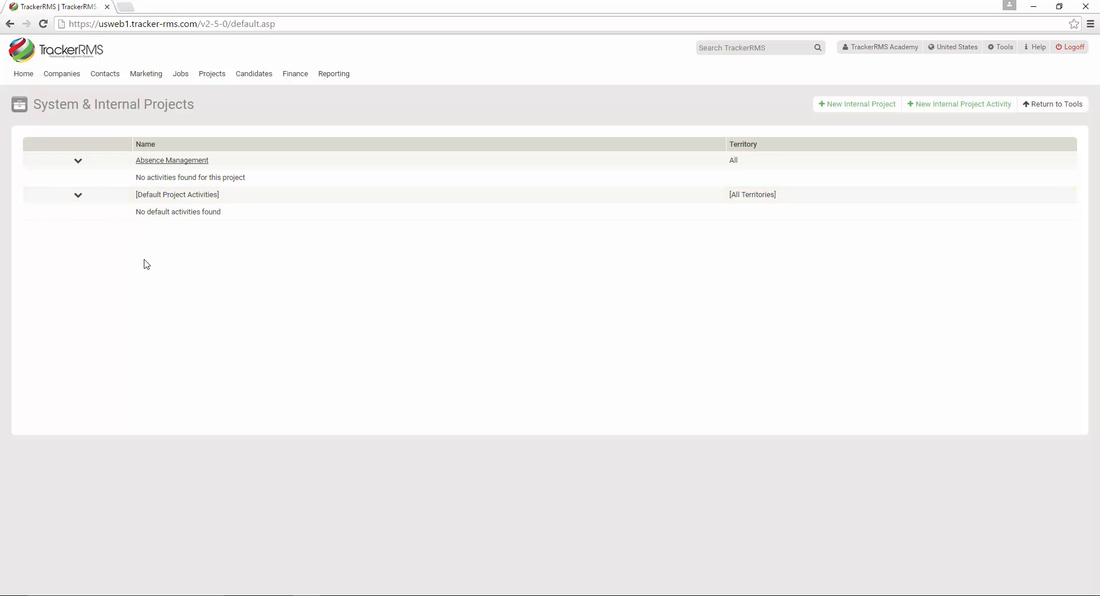
- Refresh the internal projects, list the default project activities and check the details of the Holiday activity
key(F5)
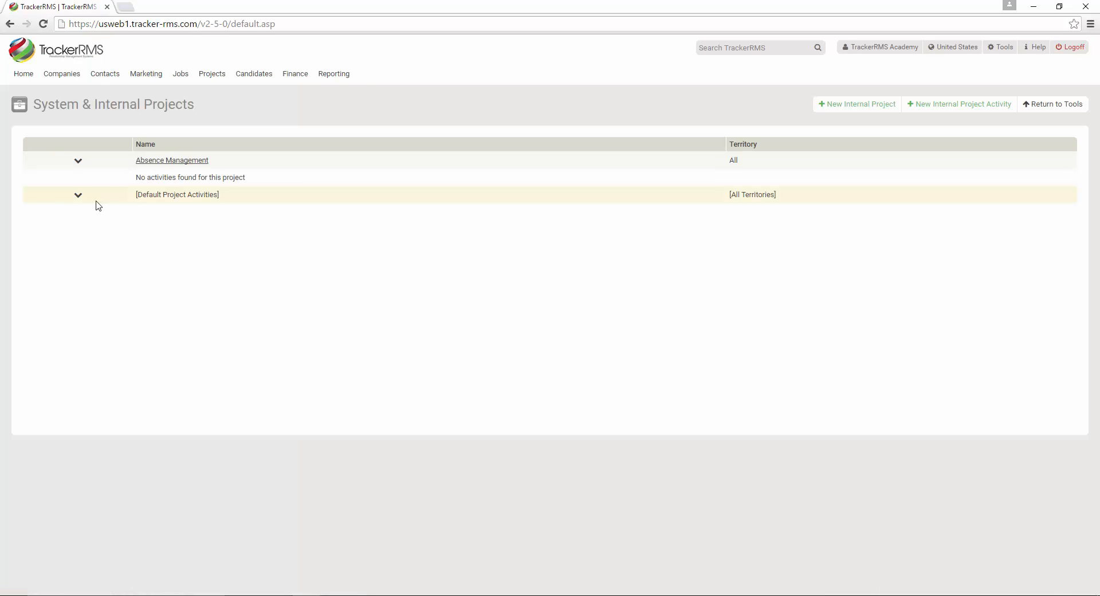
click(79, 195)
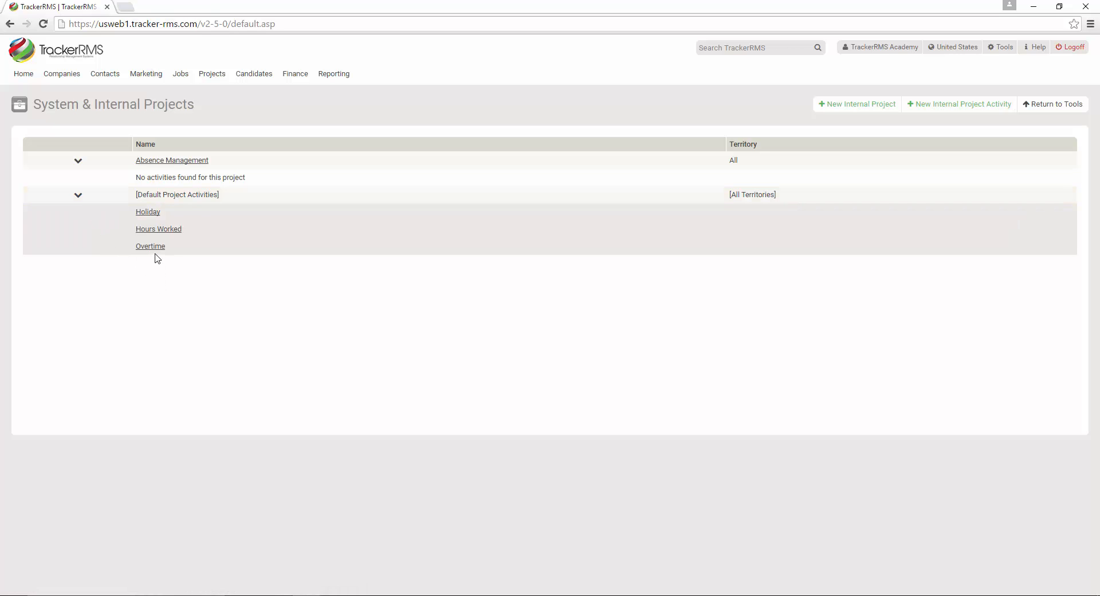
click(148, 213)
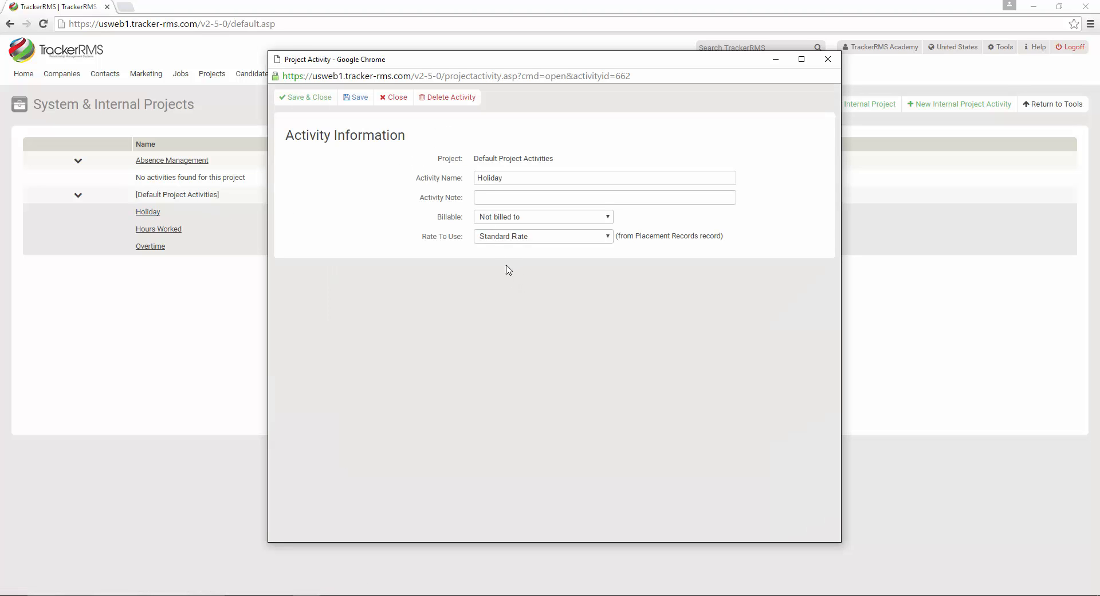
click(394, 101)
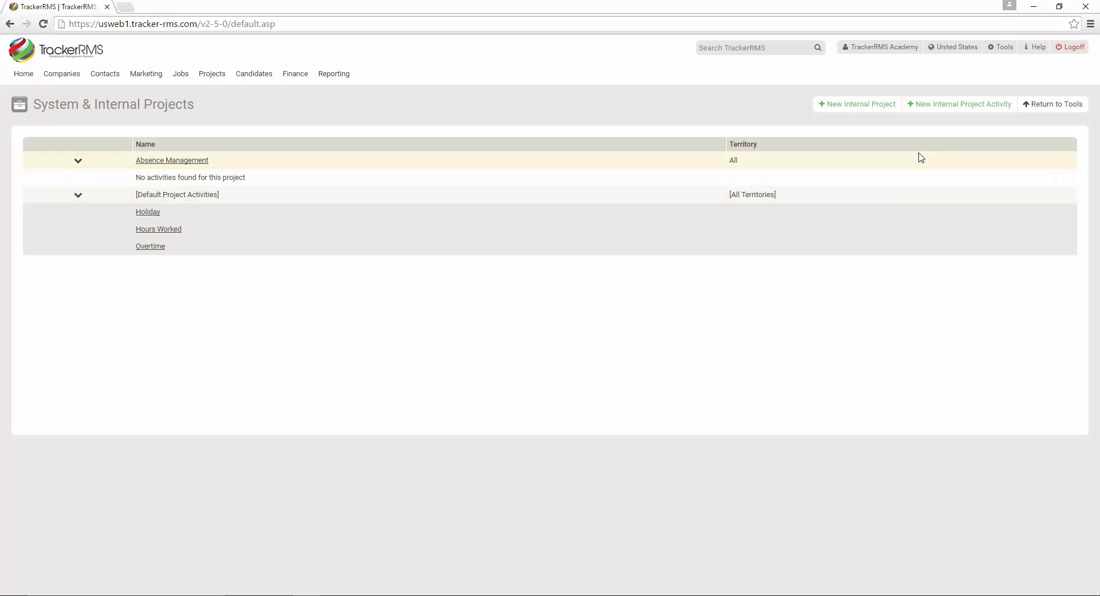
- Add an activity named Holiday to the Absence Management project, with Holiday Absence set to "Yes, Holiday Absence"
click(955, 109)
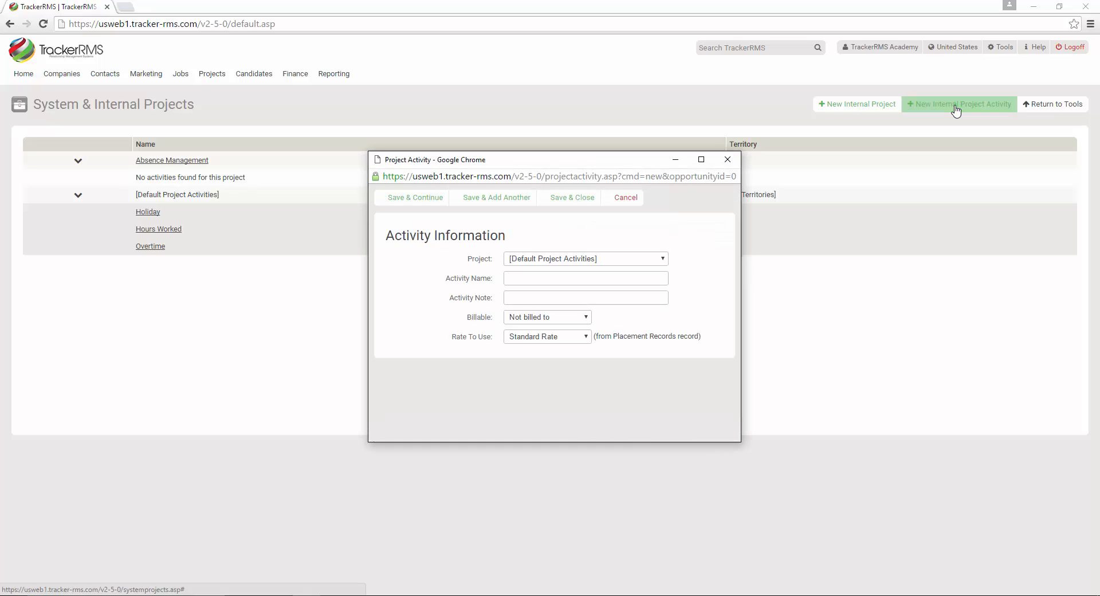
click(593, 260)
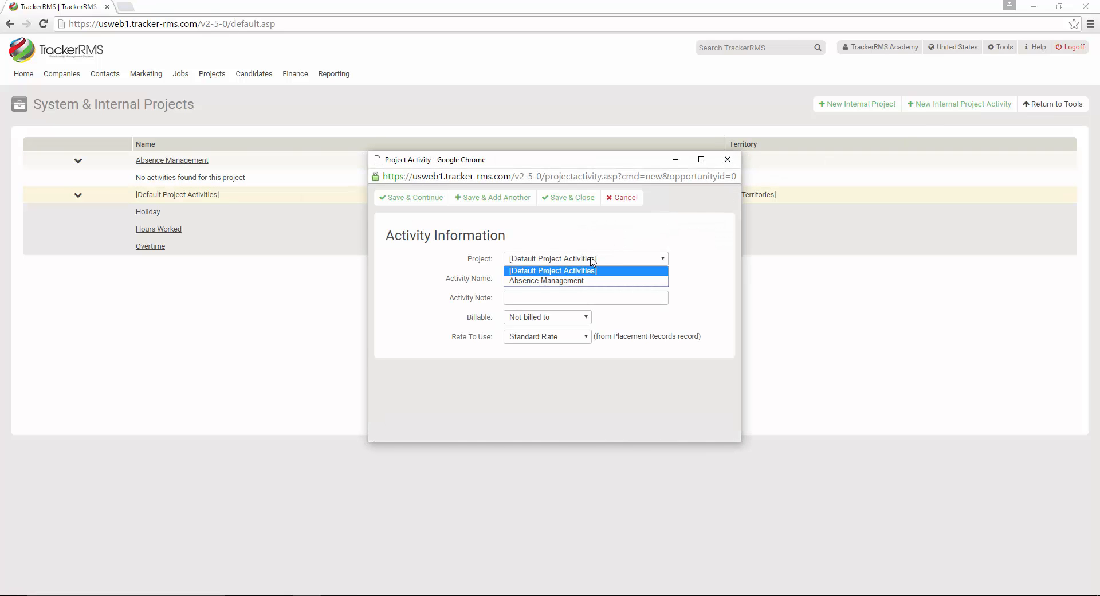
click(590, 280)
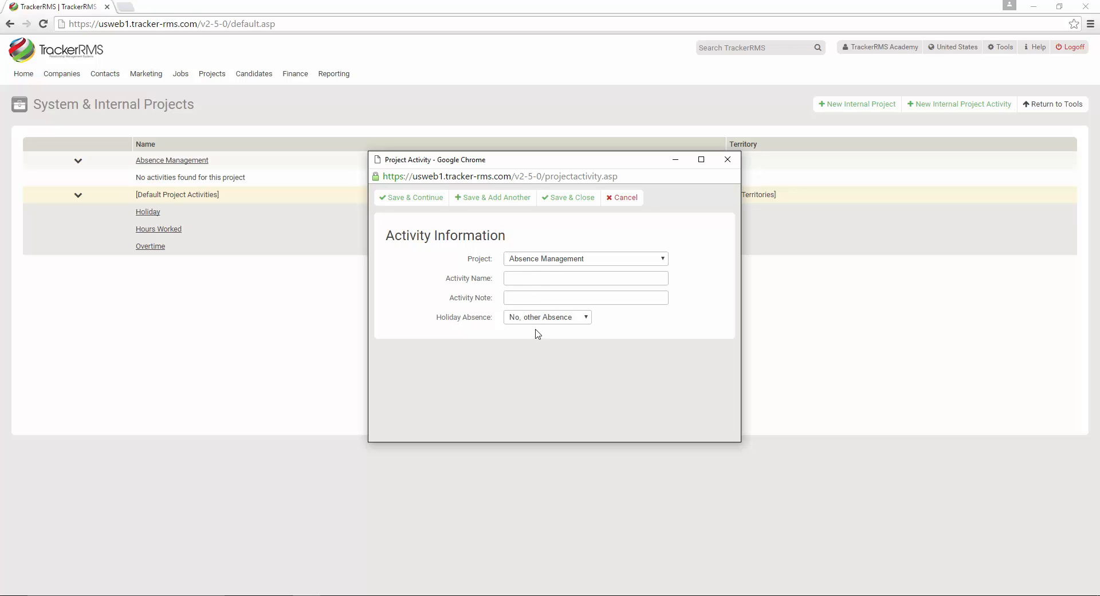
click(539, 279)
text(Holiday)
click(534, 319)
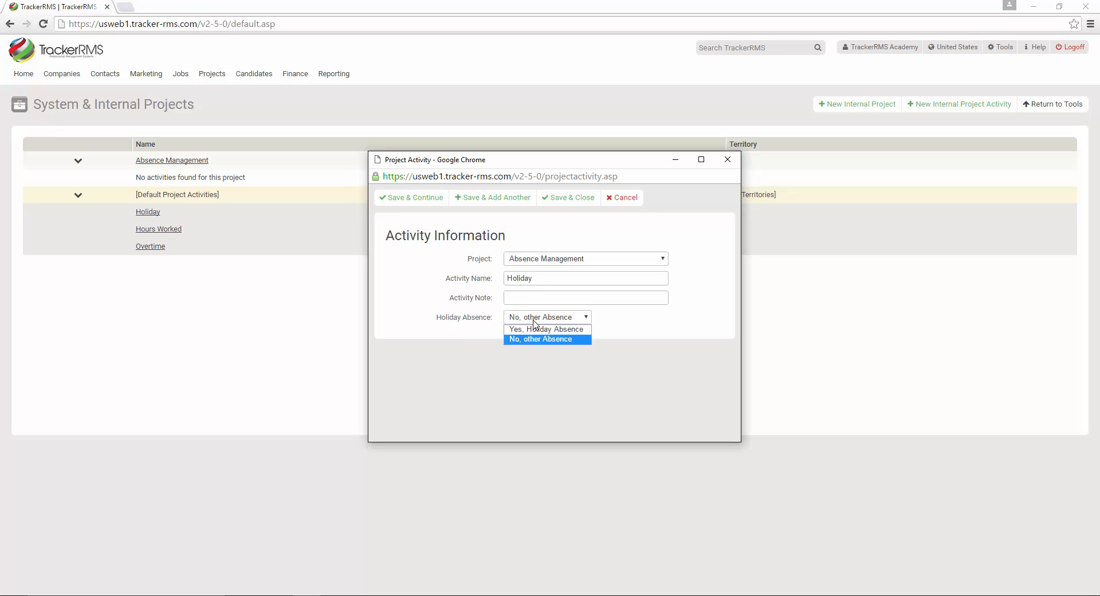
click(536, 326)
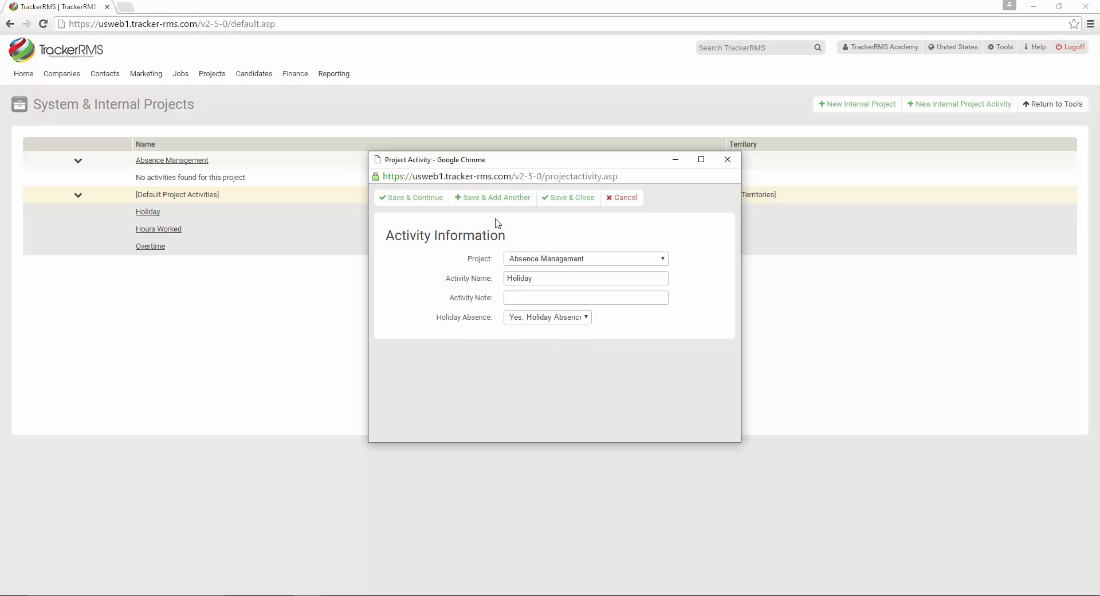
click(496, 198)
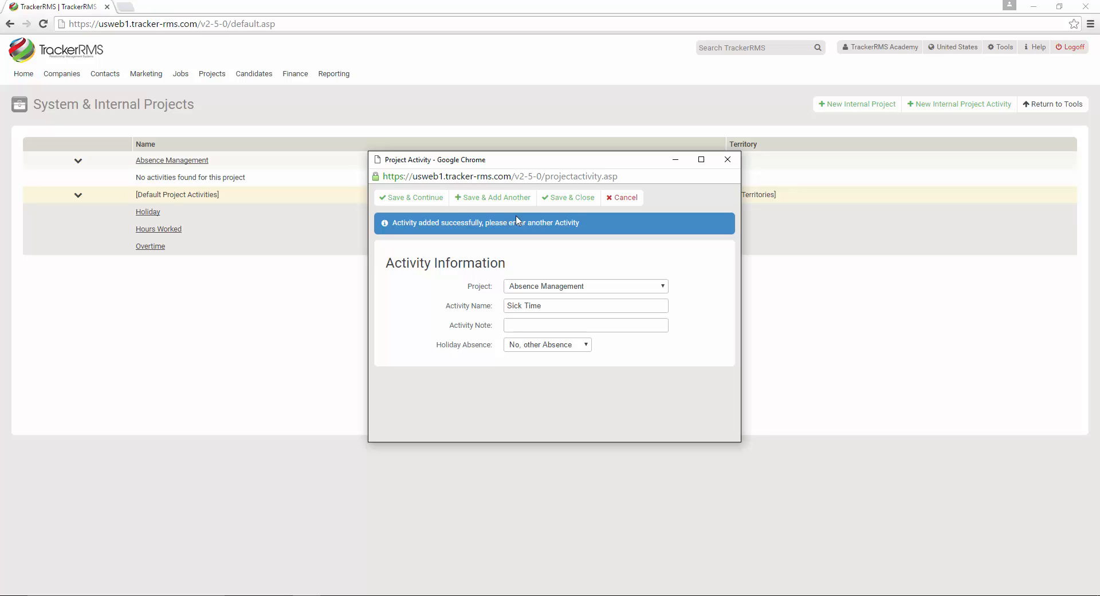
- Add a Sick Time activity to Absence Management as "No, other Absence" and list that project's activities
click(569, 198)
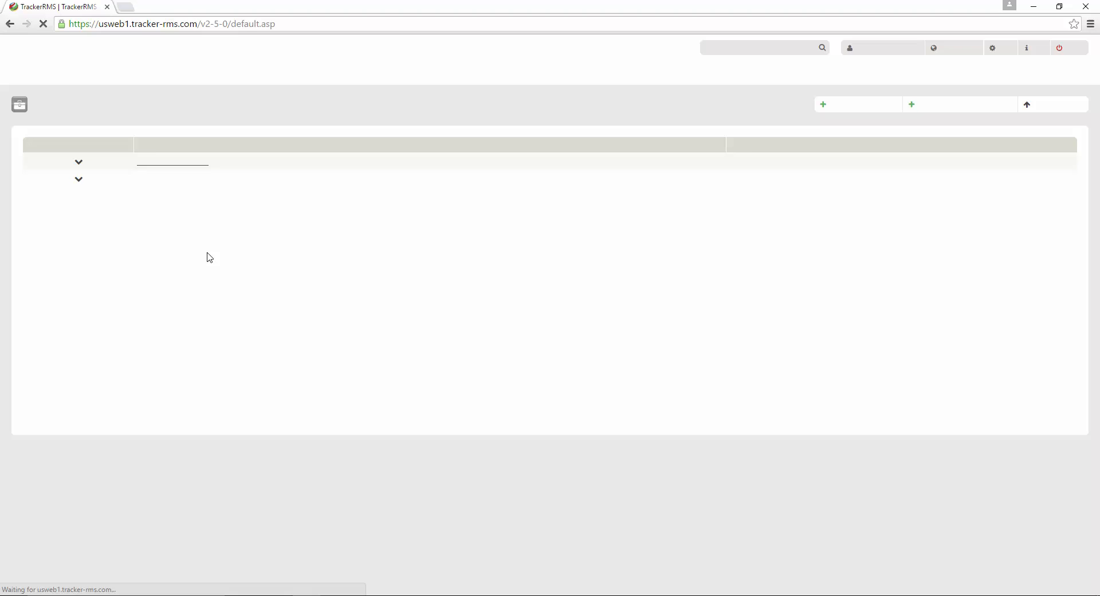
click(78, 161)
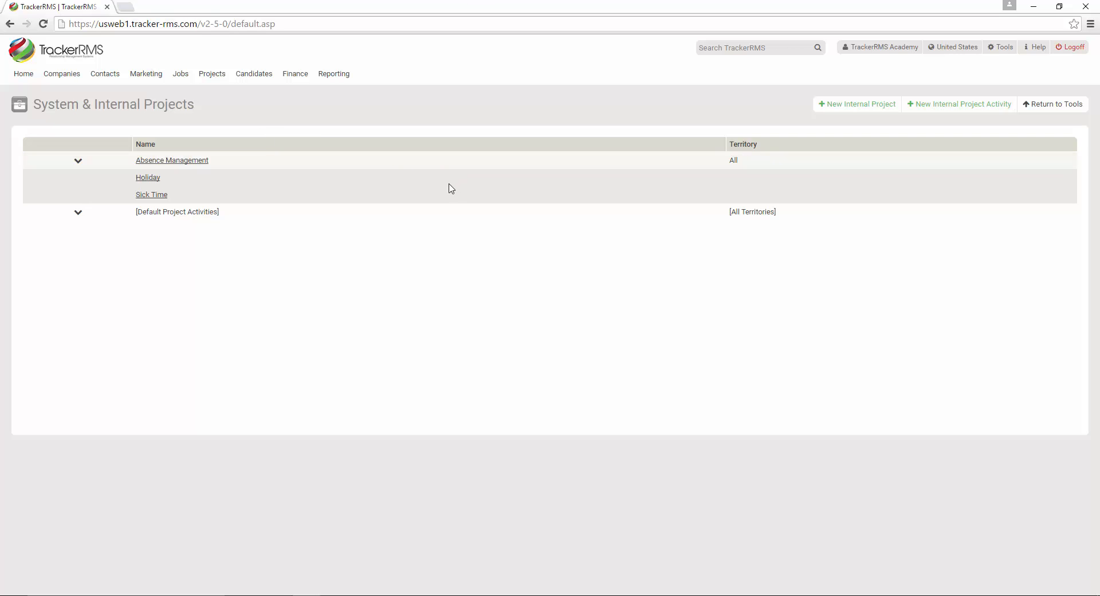
- Create a default project activity set named Onboarding with the description Onboarding for all territories
click(1001, 50)
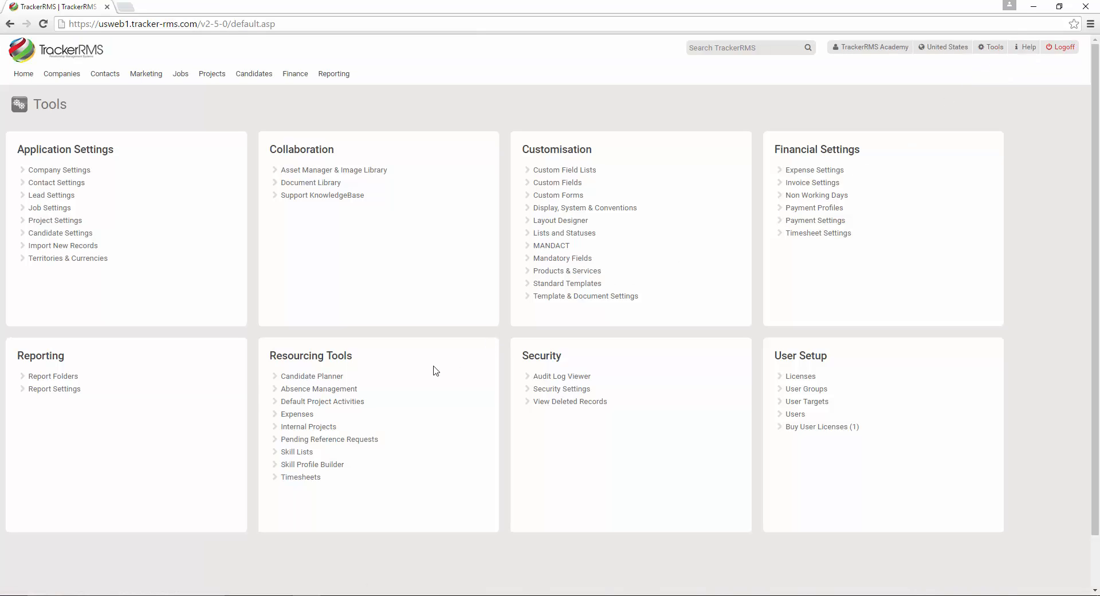
click(318, 405)
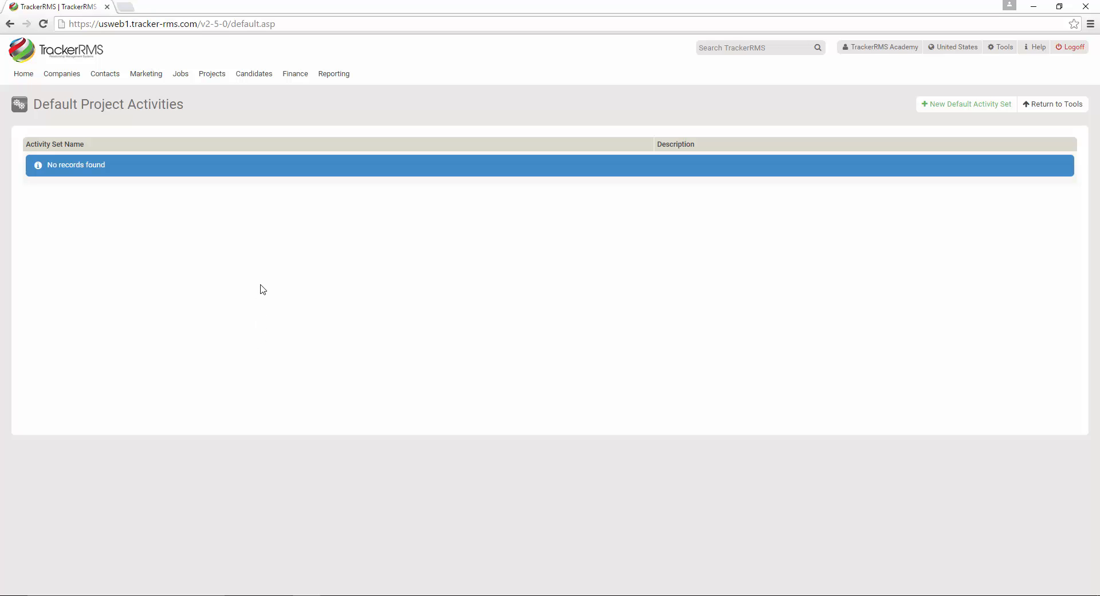
click(942, 110)
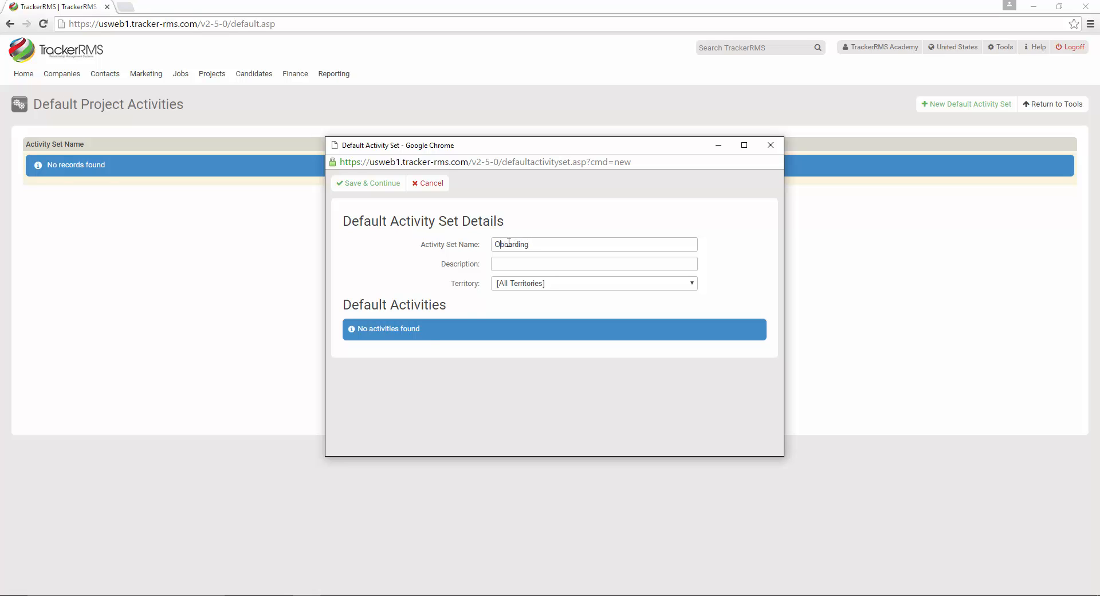
text(n)
double_click(541, 240)
key(ctrl+c)
click(509, 258)
key(ctrl+v)
click(370, 189)
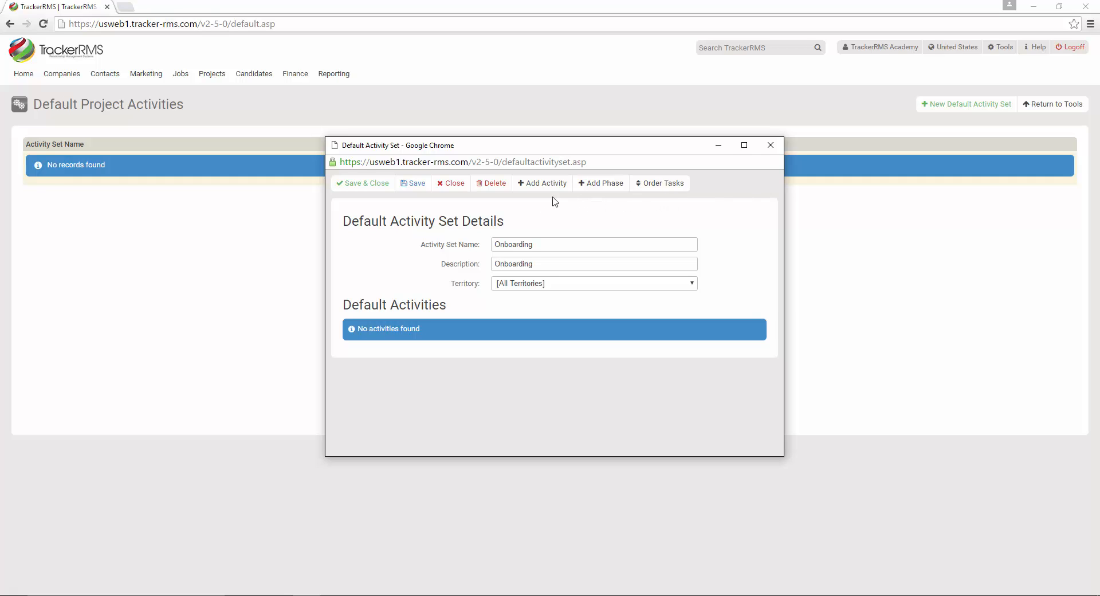
- Add a phase named Day 1-3 to the Onboarding activity set
click(590, 185)
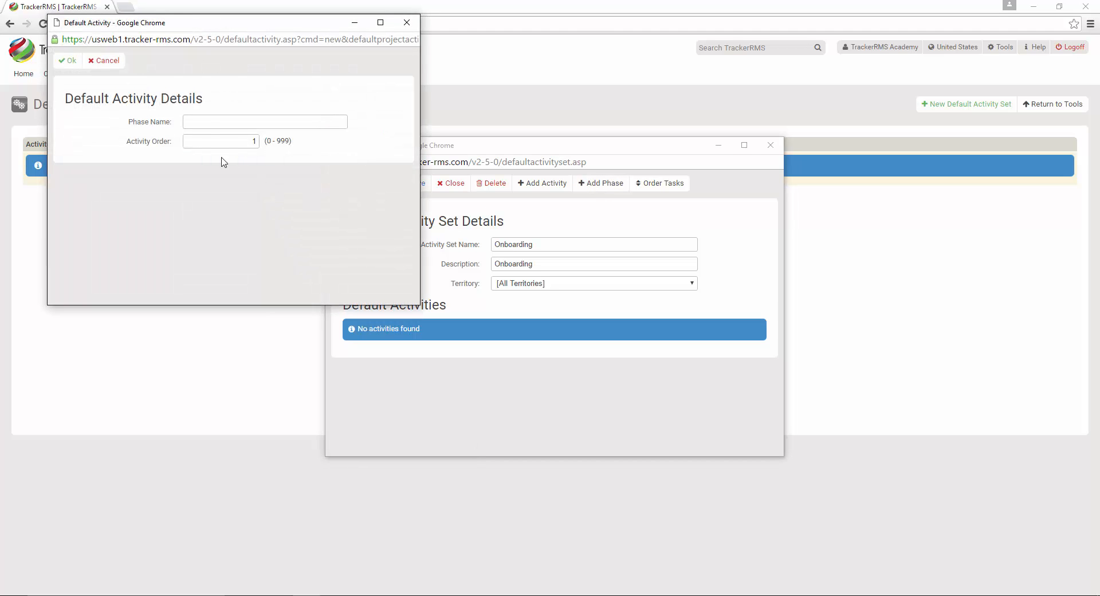
click(206, 127)
text(Day 1-3)
click(69, 62)
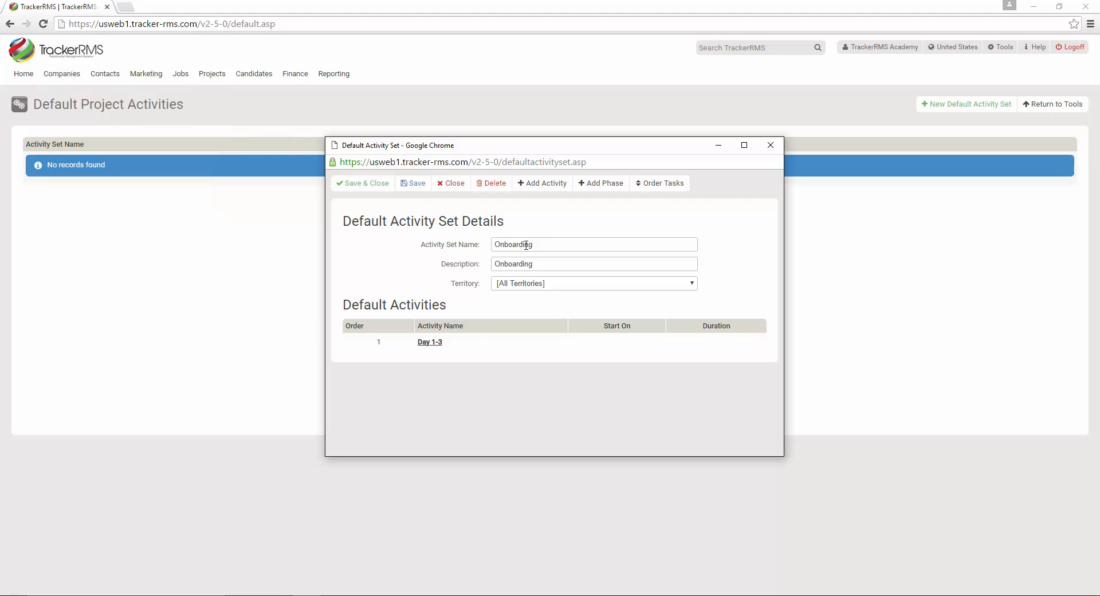
- Add the activities Application Signed and Degree Verified to the Onboarding set, each with a duration of 2 days
click(543, 183)
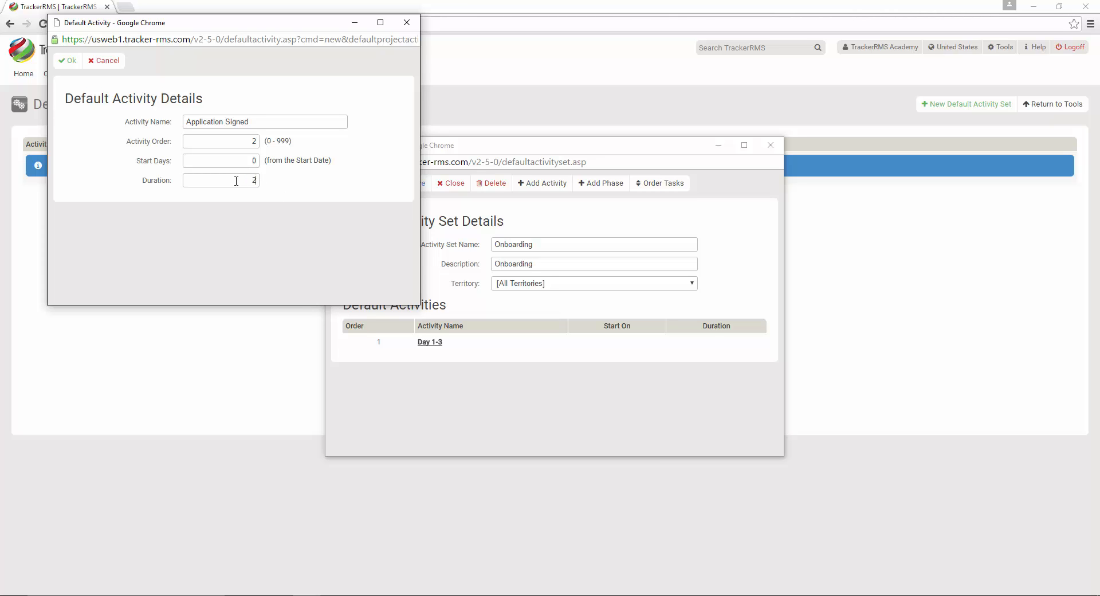
click(67, 60)
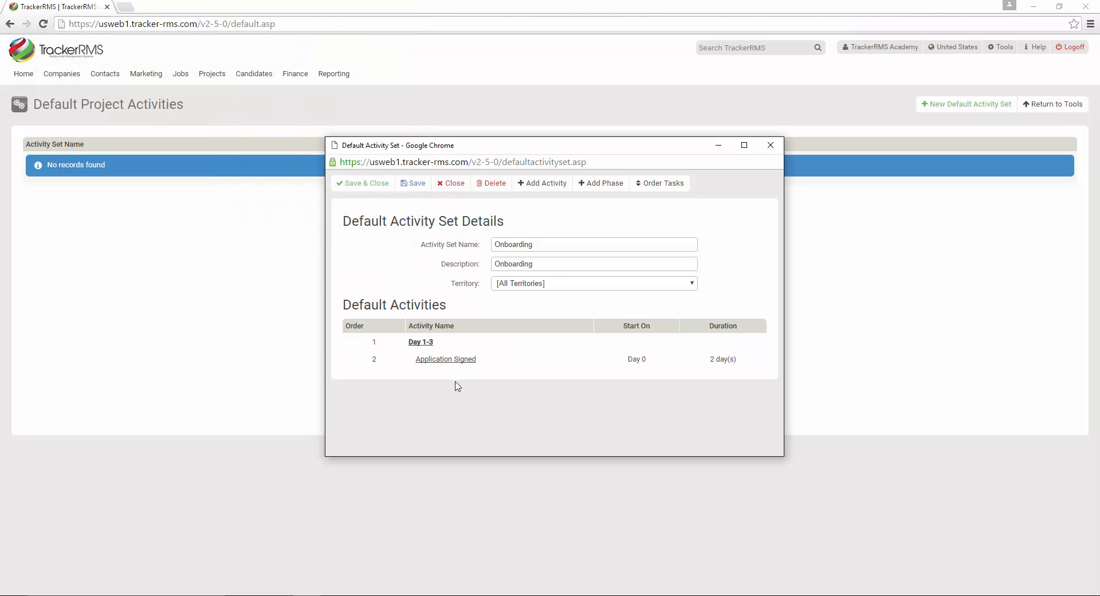
click(538, 184)
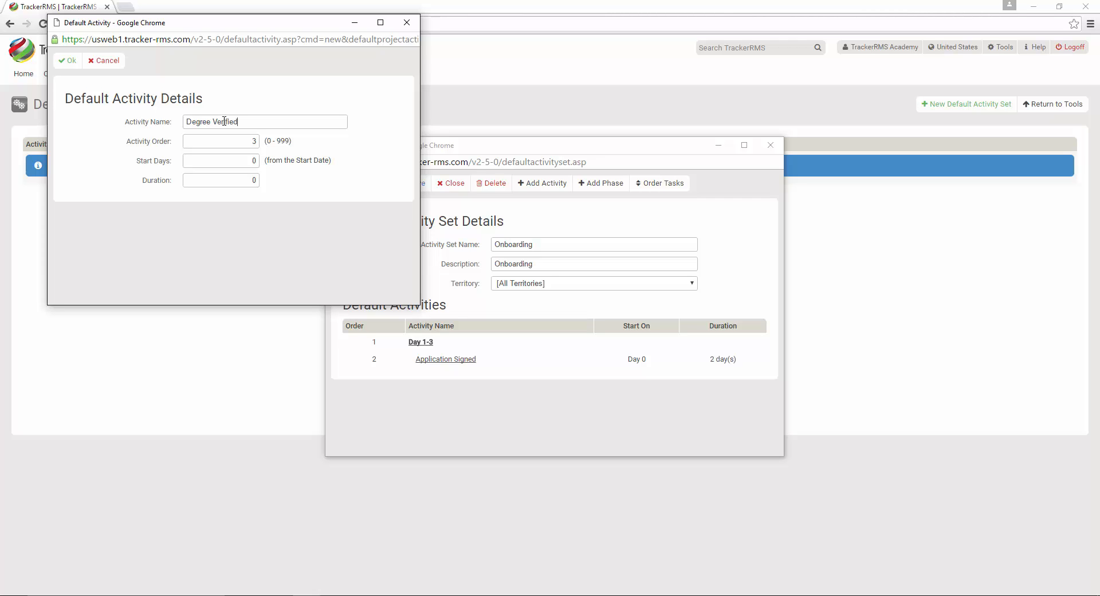
click(258, 155)
double_click(240, 179)
text(2)
click(68, 60)
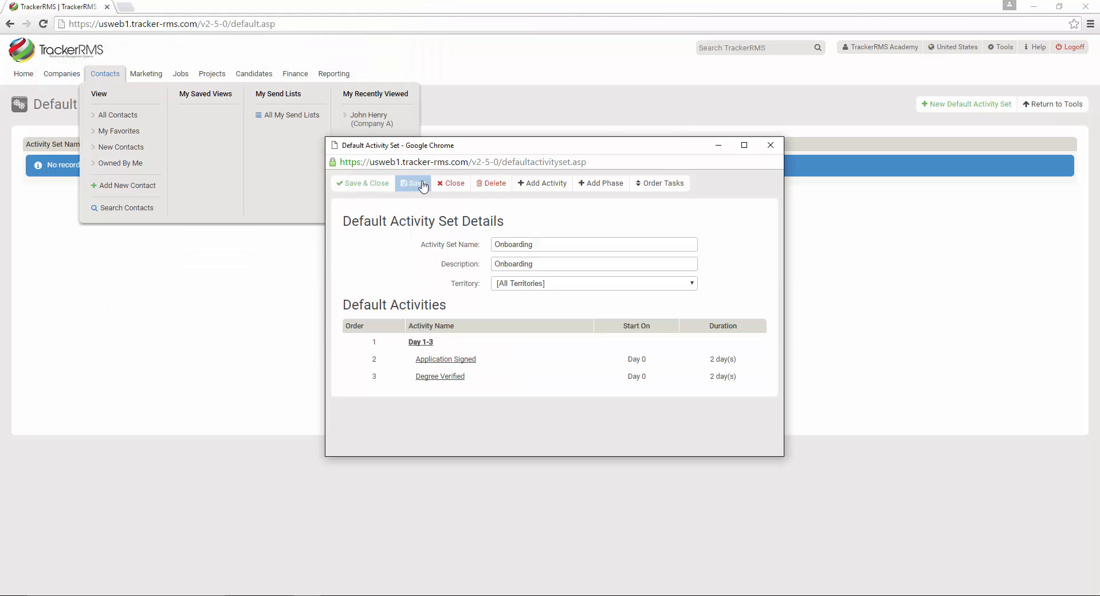
- Add an activity named I-9 completed to the Onboarding set with a duration of 3 days
click(532, 183)
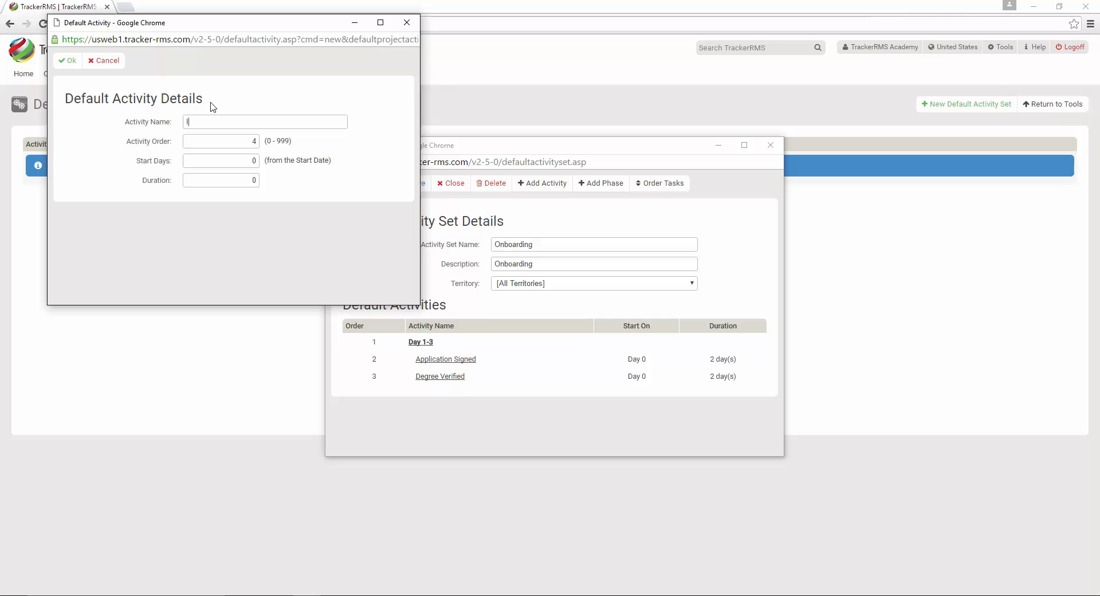
text(I-9 completed)
click(209, 122)
text(pp)
click(244, 177)
text(3)
click(67, 60)
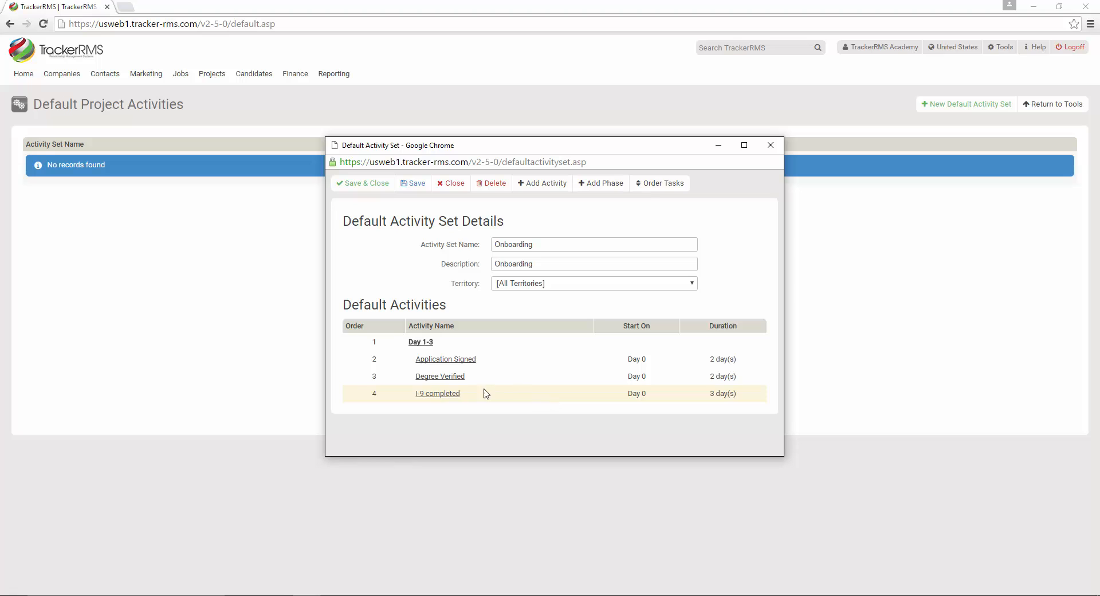
- Save the Onboarding activity set and reorder it so I-9 completed comes first under the Day 1-3 phase
click(367, 183)
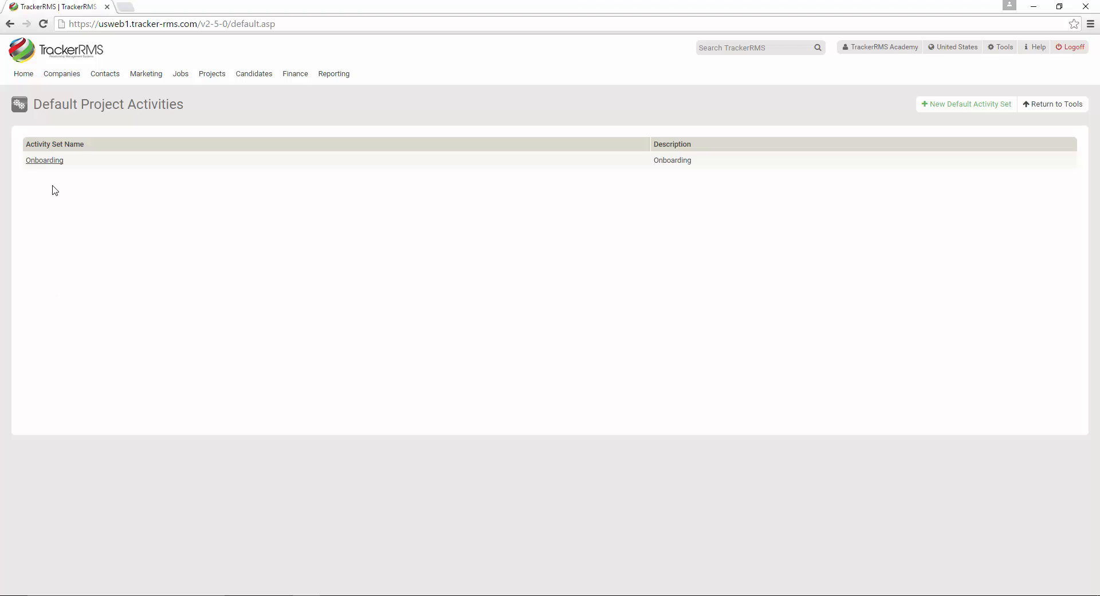
click(45, 162)
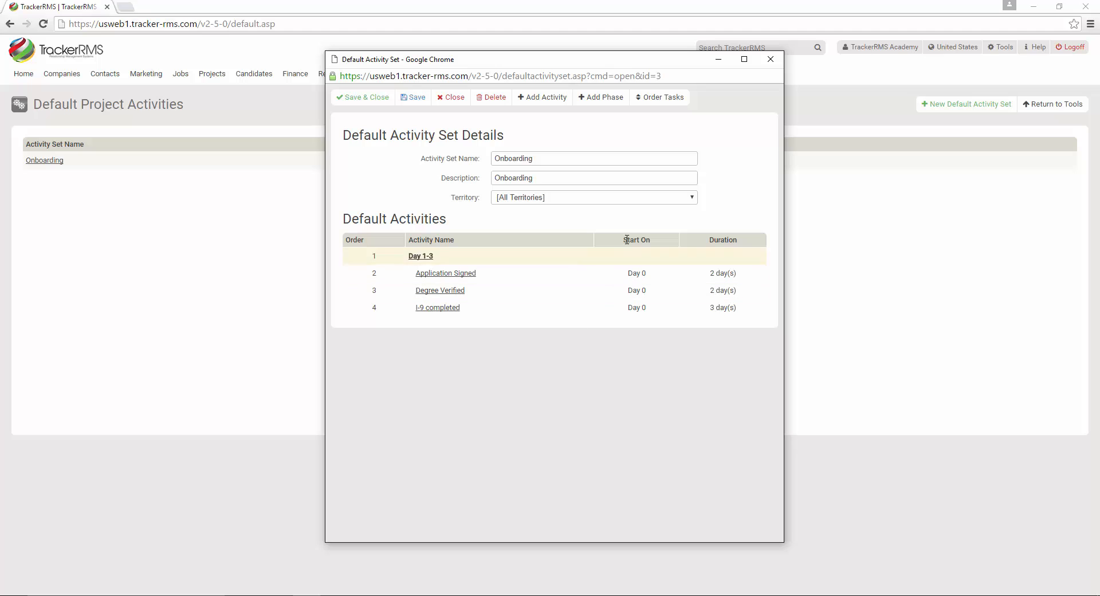
click(670, 99)
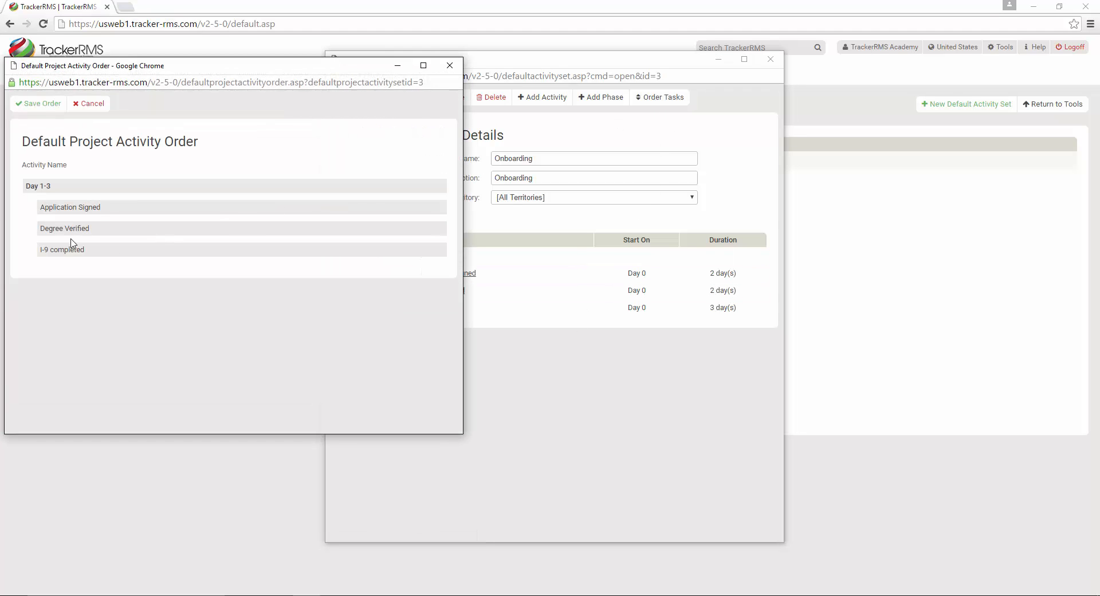
drag(69, 247, 72, 198)
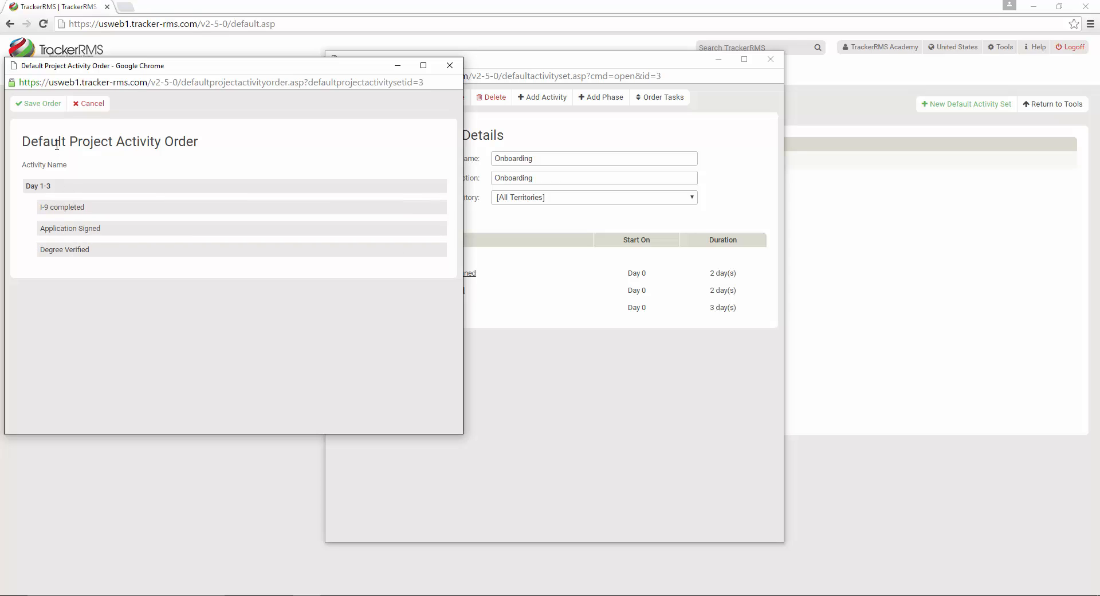
click(50, 103)
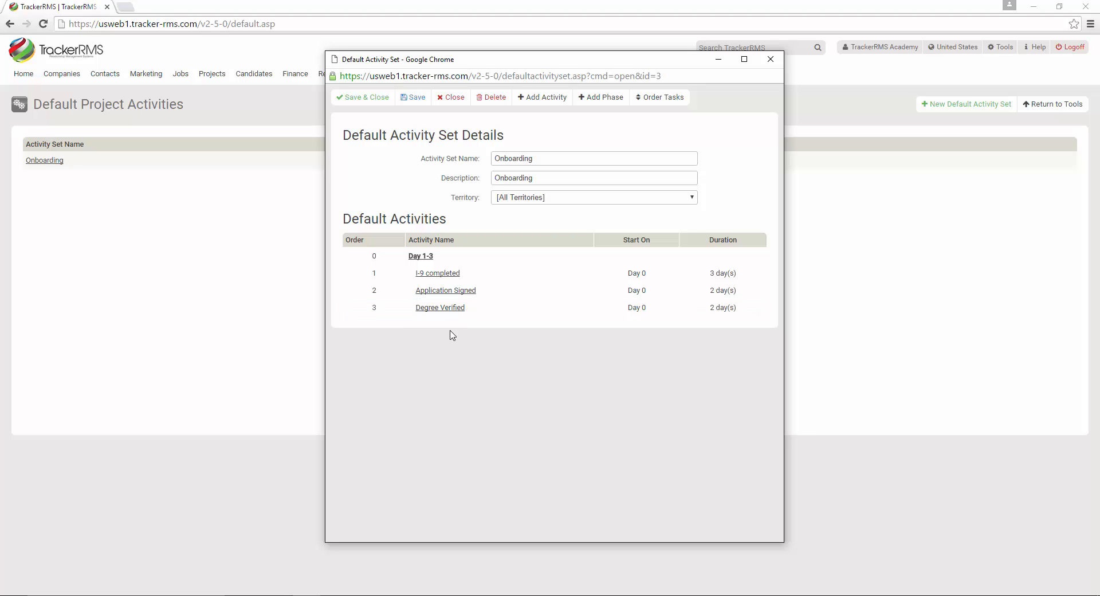
click(371, 101)
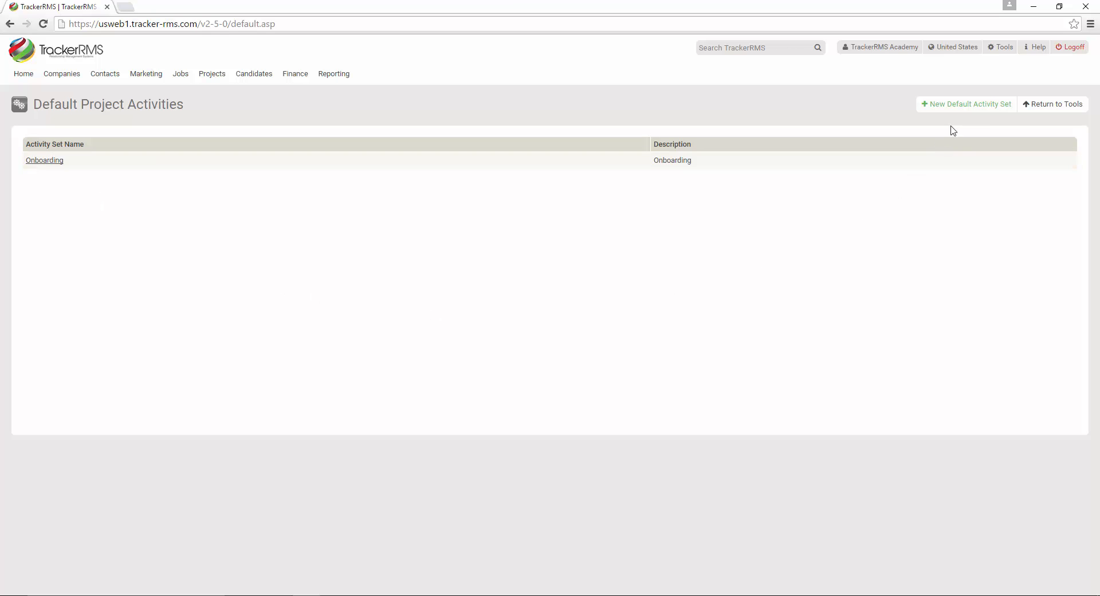
- In the default timesheet settings, set Allow Activity Creation and Allow Zero Values on Timesheets to No
click(1002, 52)
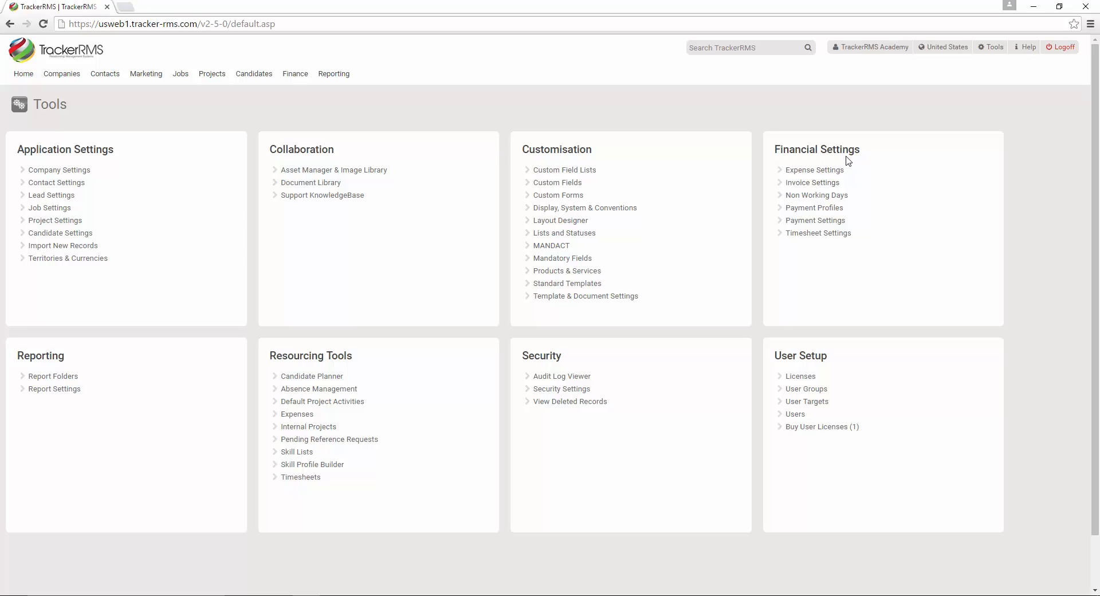
click(821, 235)
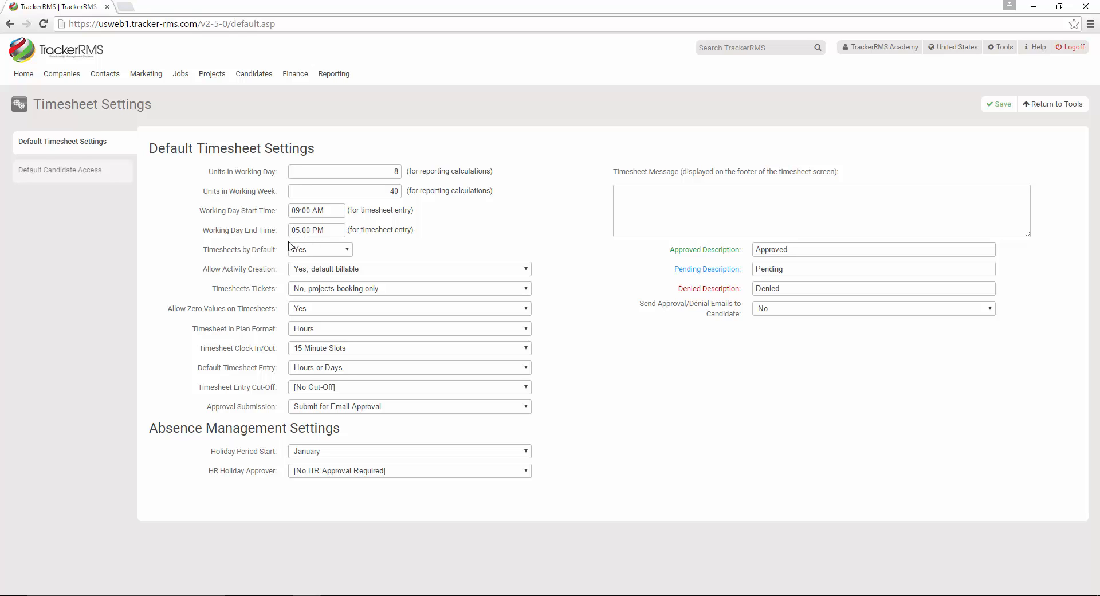
drag(281, 252, 207, 262)
click(242, 264)
click(396, 274)
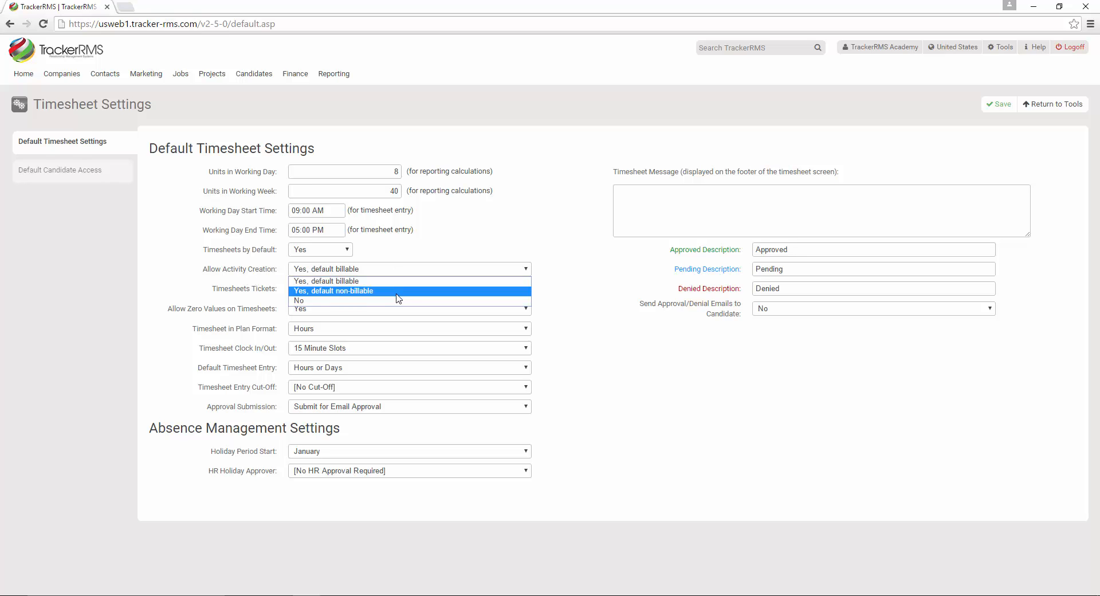
click(389, 301)
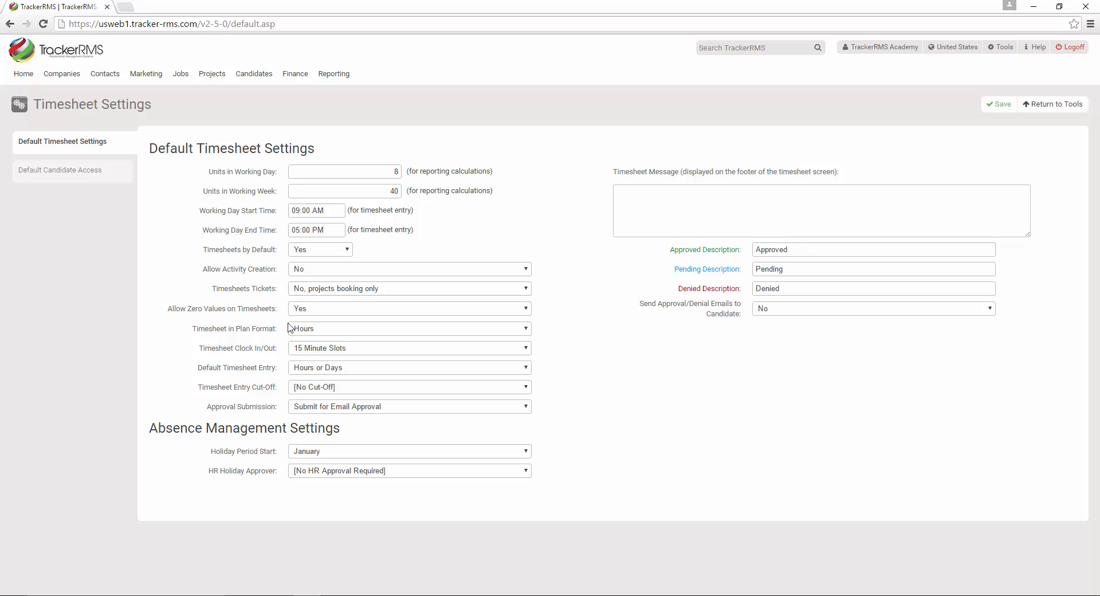
click(376, 308)
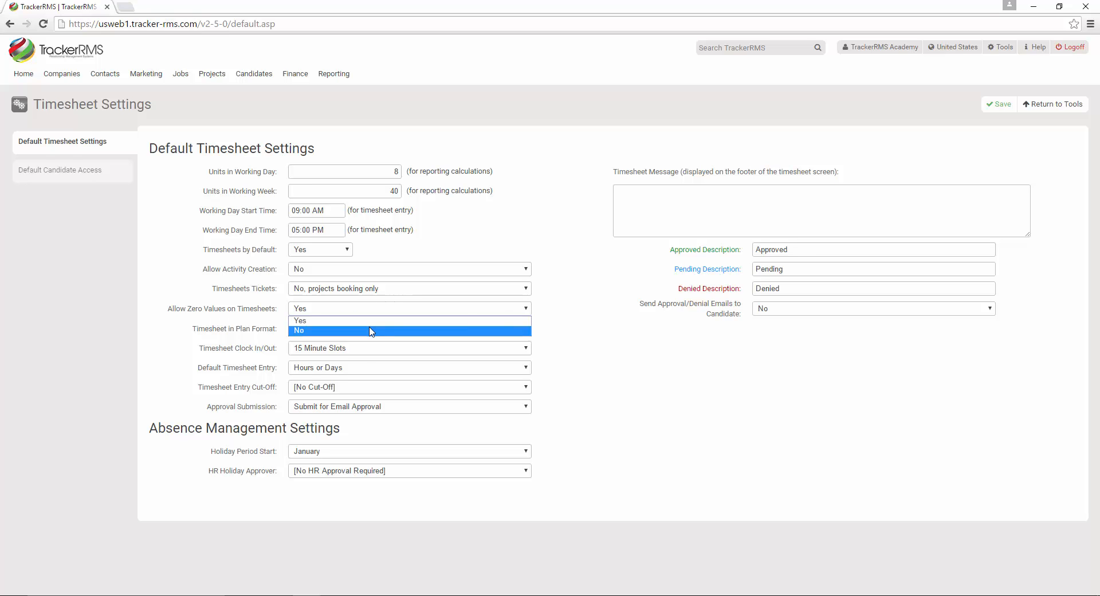
click(373, 330)
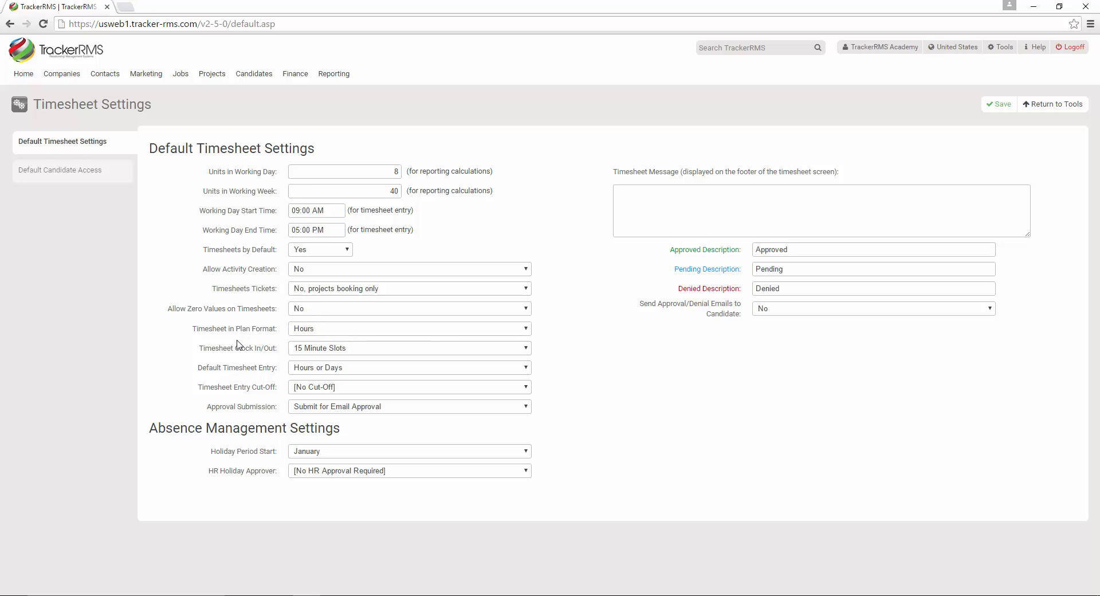
- Examine the available choices for timesheet plan format, clock in/out slots, default entry, entry cut-off and approval submission
click(407, 329)
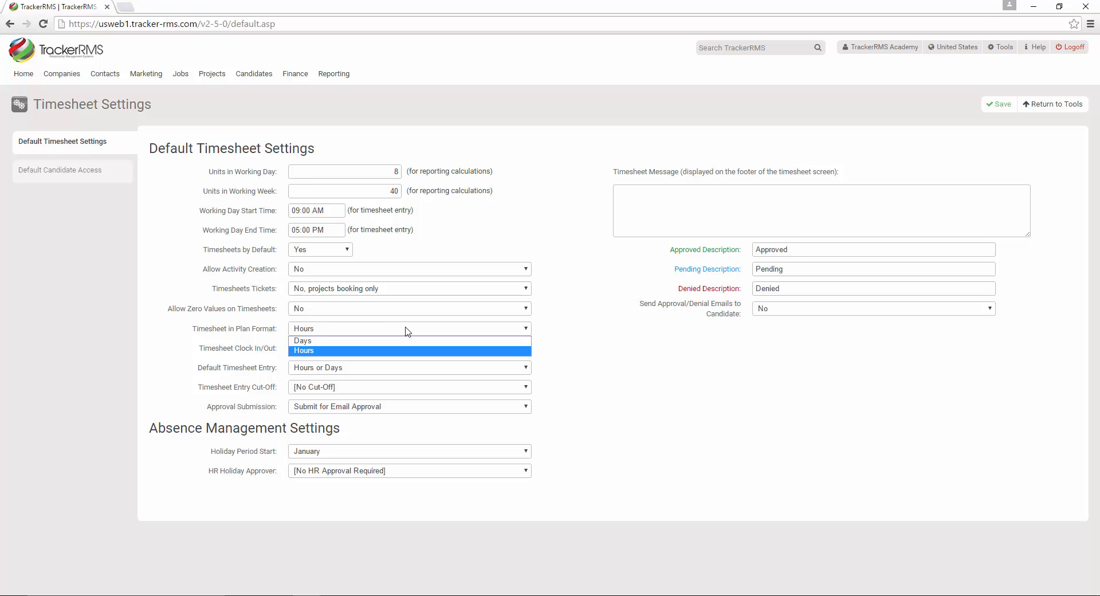
click(407, 351)
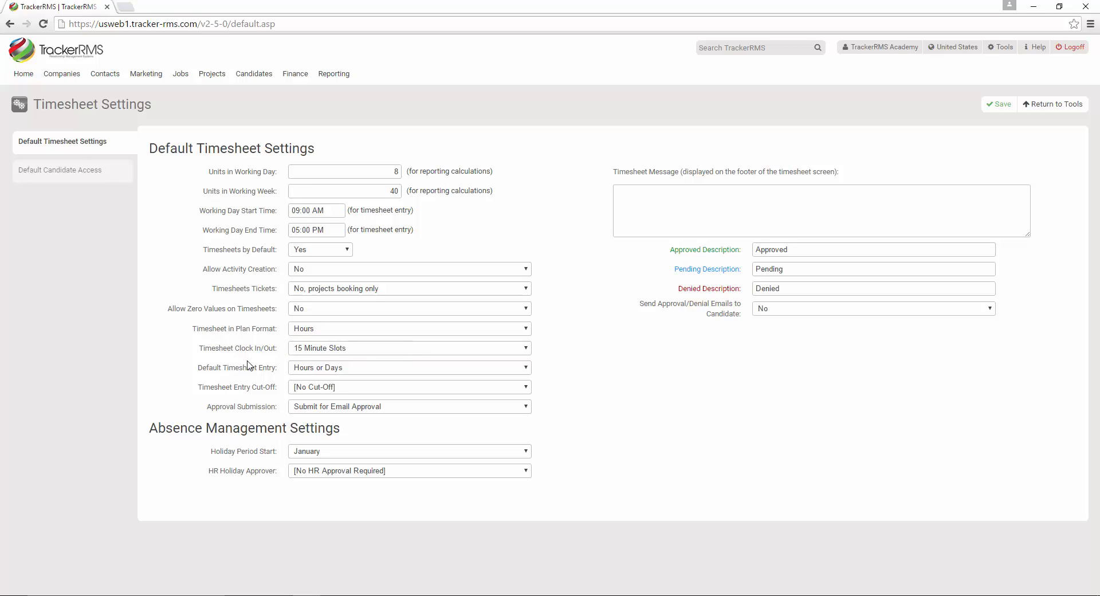
click(416, 351)
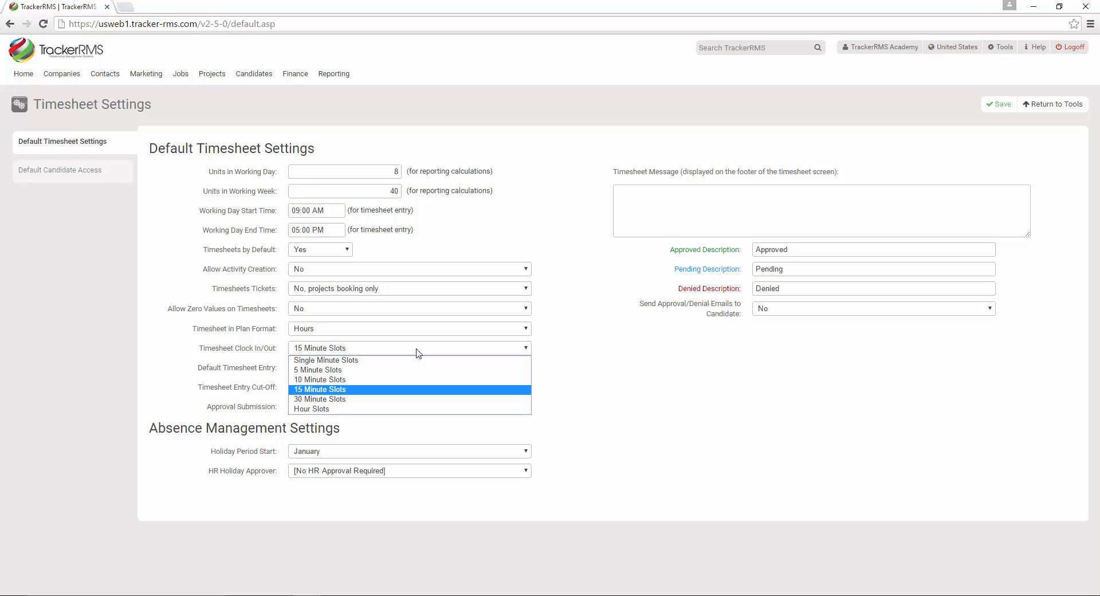
click(252, 344)
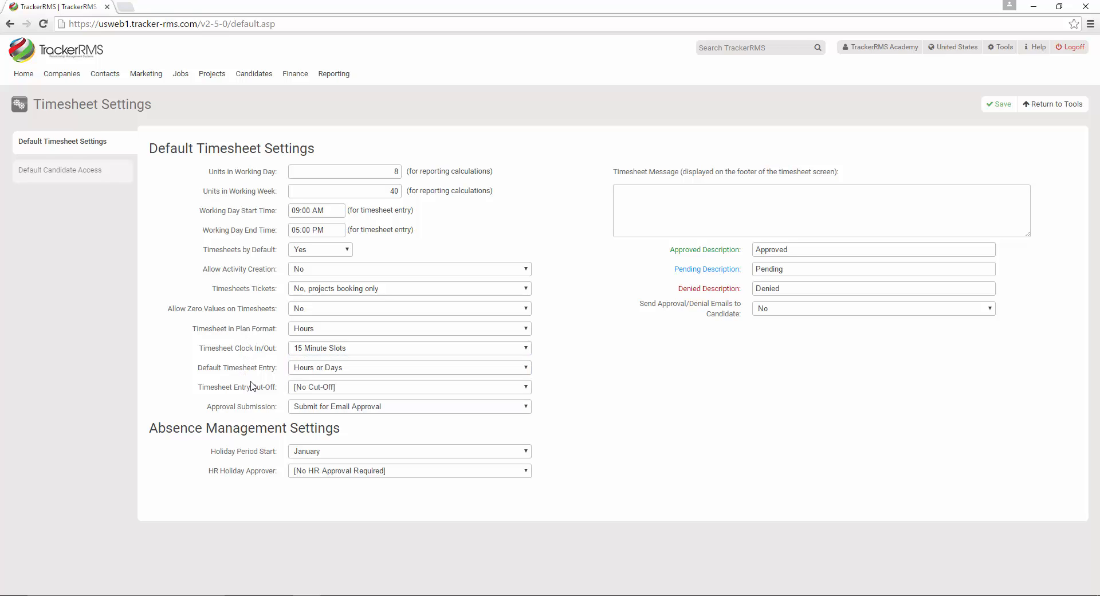
click(445, 367)
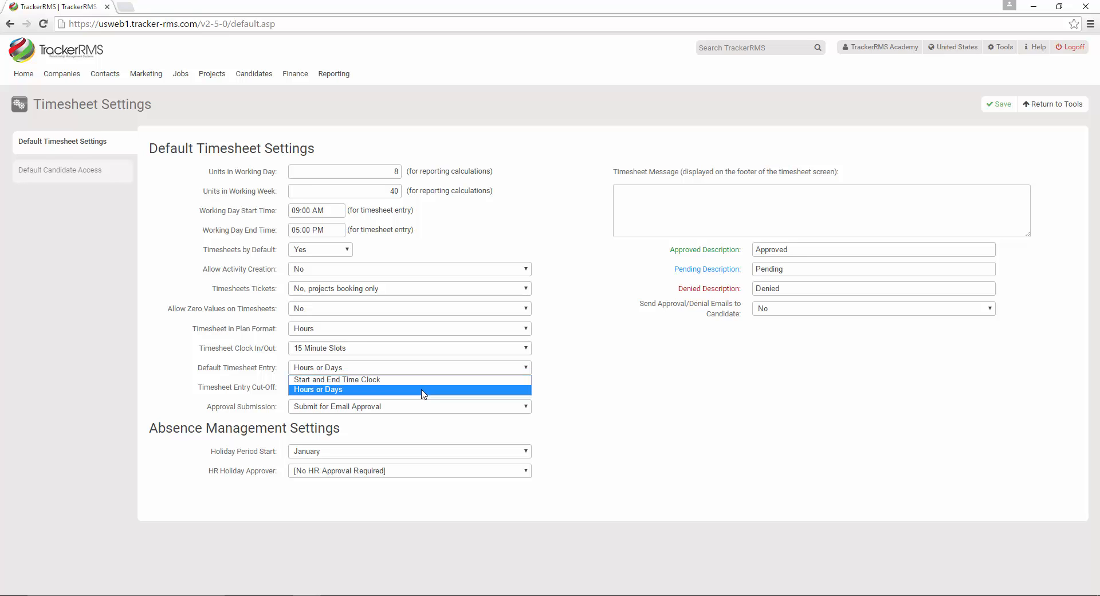
click(258, 390)
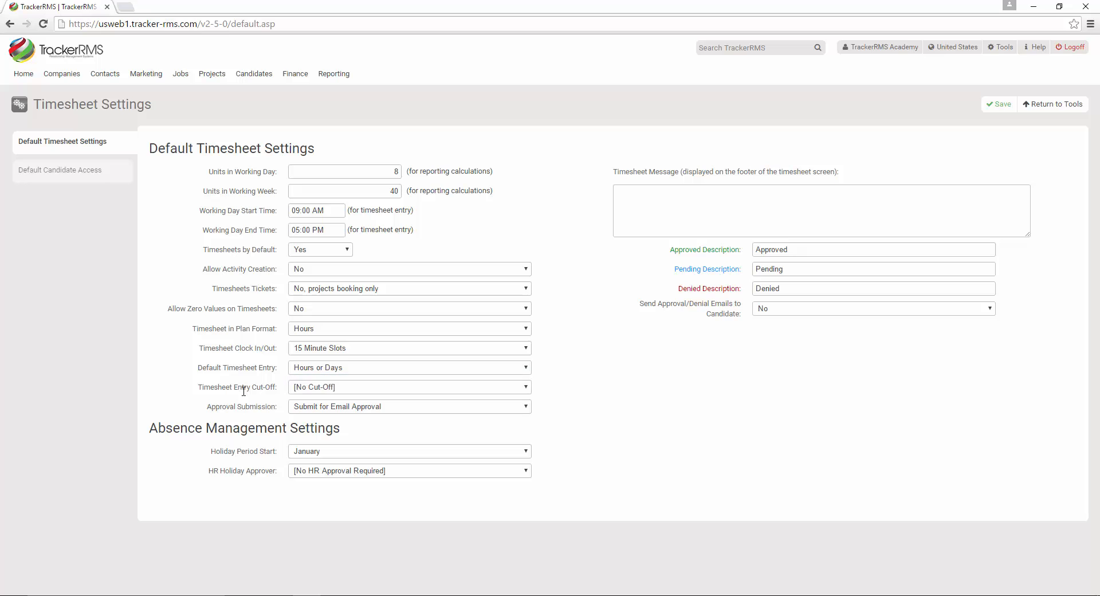
click(431, 391)
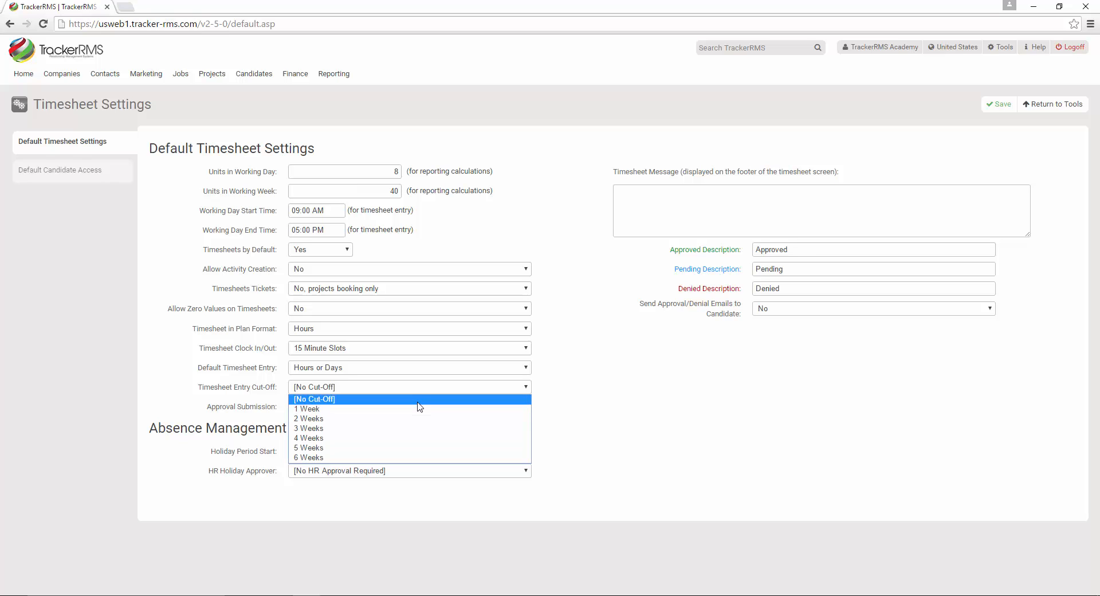
click(560, 389)
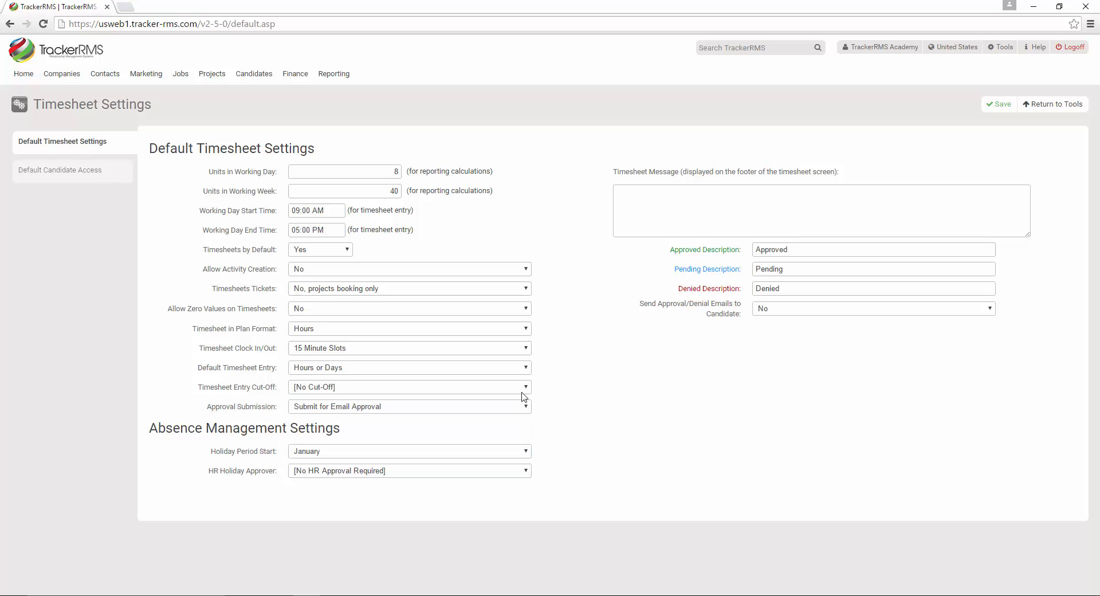
click(395, 407)
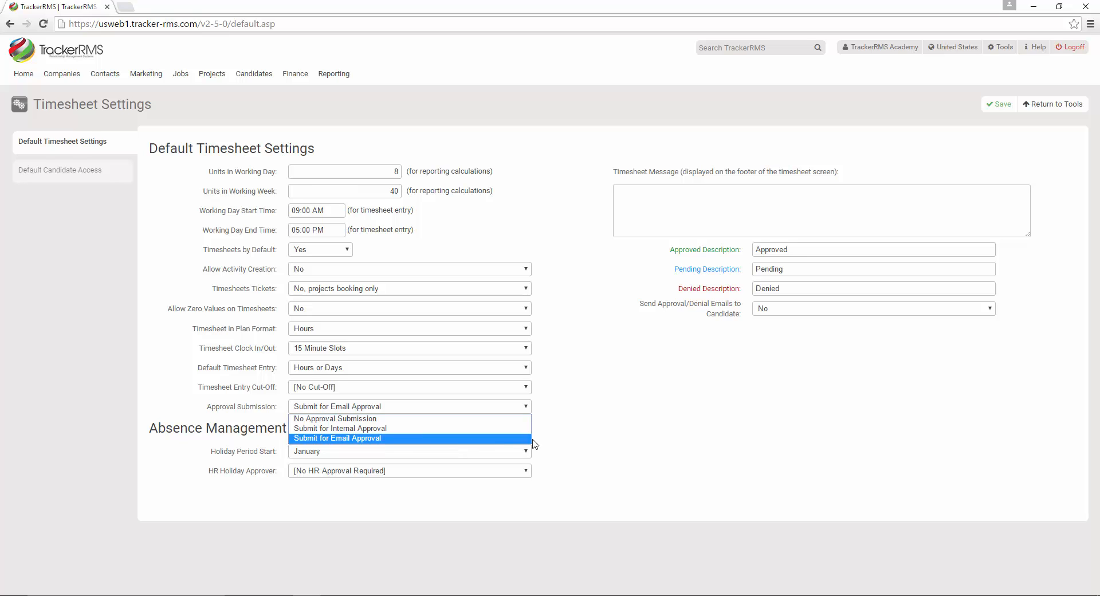
click(602, 416)
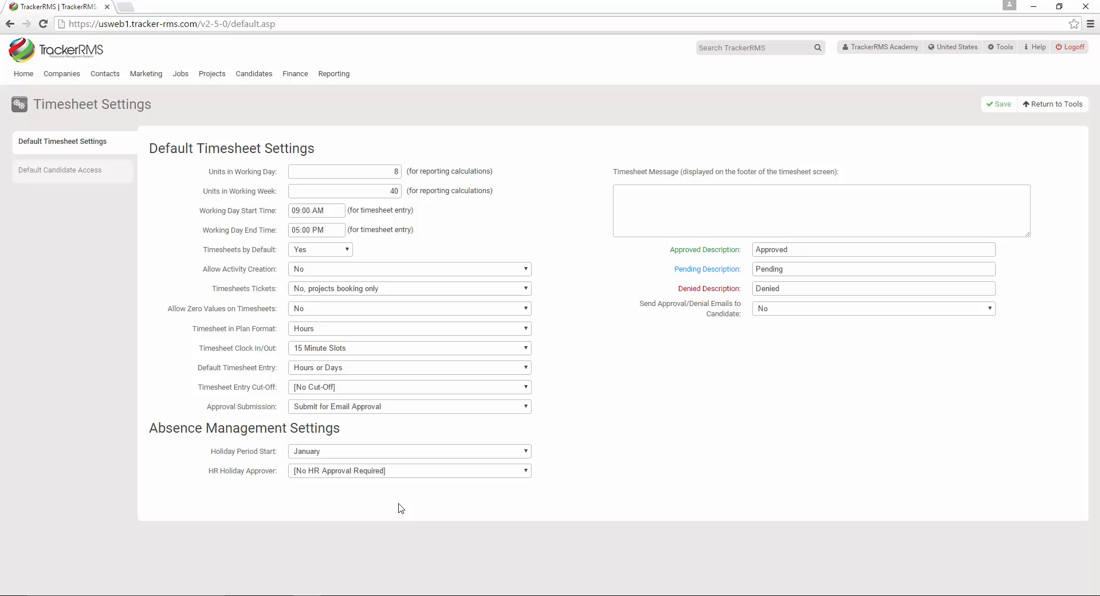
- Examine the absence management choices for the holiday period start month and the HR holiday approver
click(387, 455)
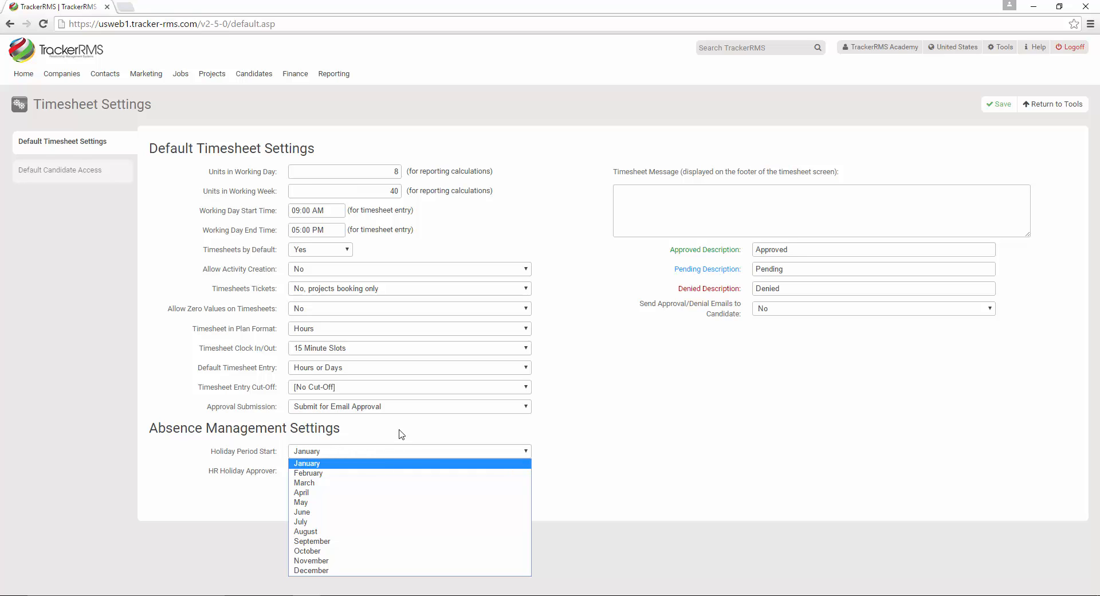
click(401, 433)
click(418, 476)
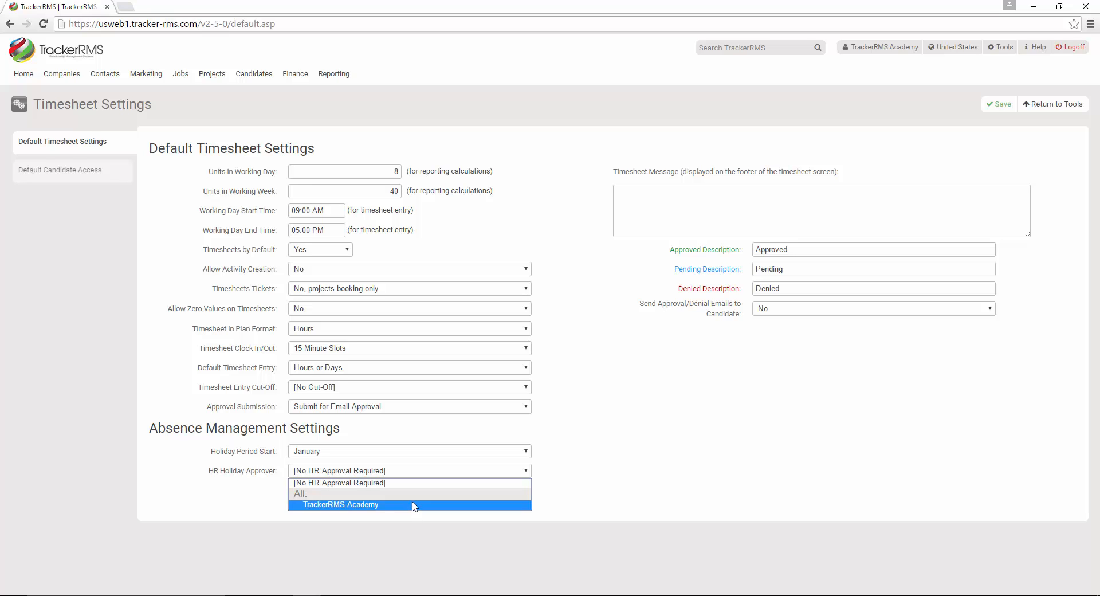
click(416, 540)
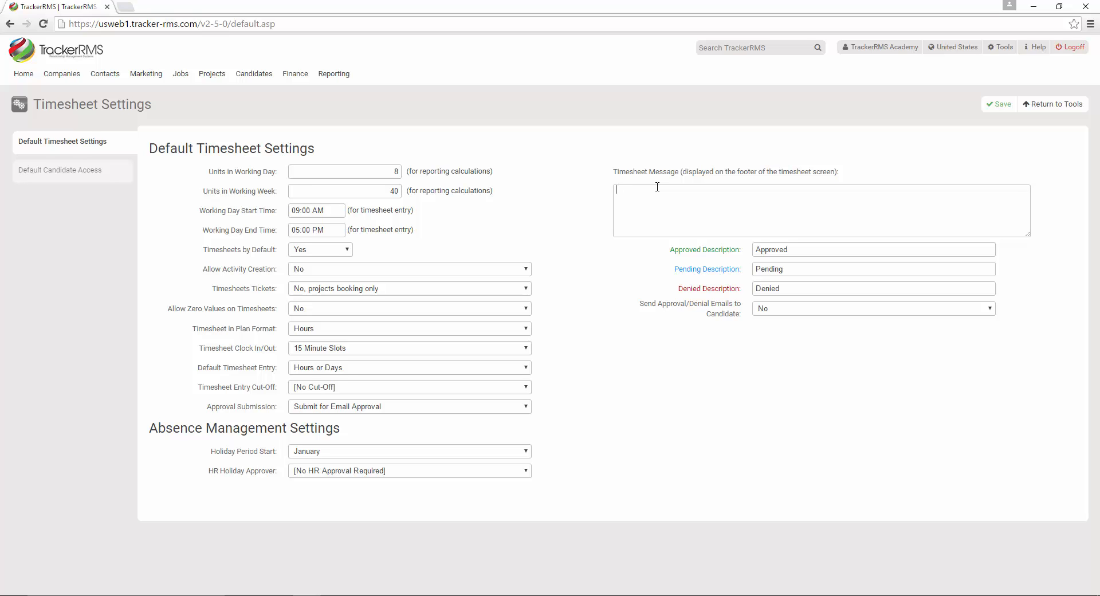
- Enter the timesheet footer message "All time has to be entered by 5PM on Thursday or you will not get paid."
text(All time)
text( has to be ente)
text(red by)
text( 5PM on Th)
text(ursday or you w)
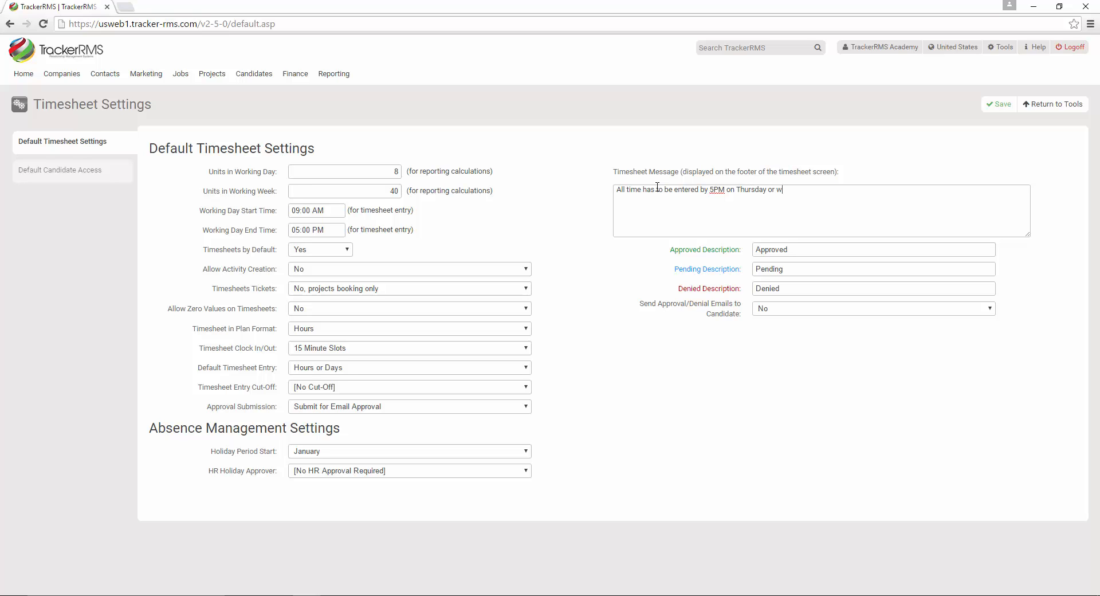
text(i)
key(BackSpace)
key(BackSpace)
text(you will not get paid.)
- Review the candidate approval/denial email options and the default candidate access settings for timesheets, online forms and file uploads
click(863, 309)
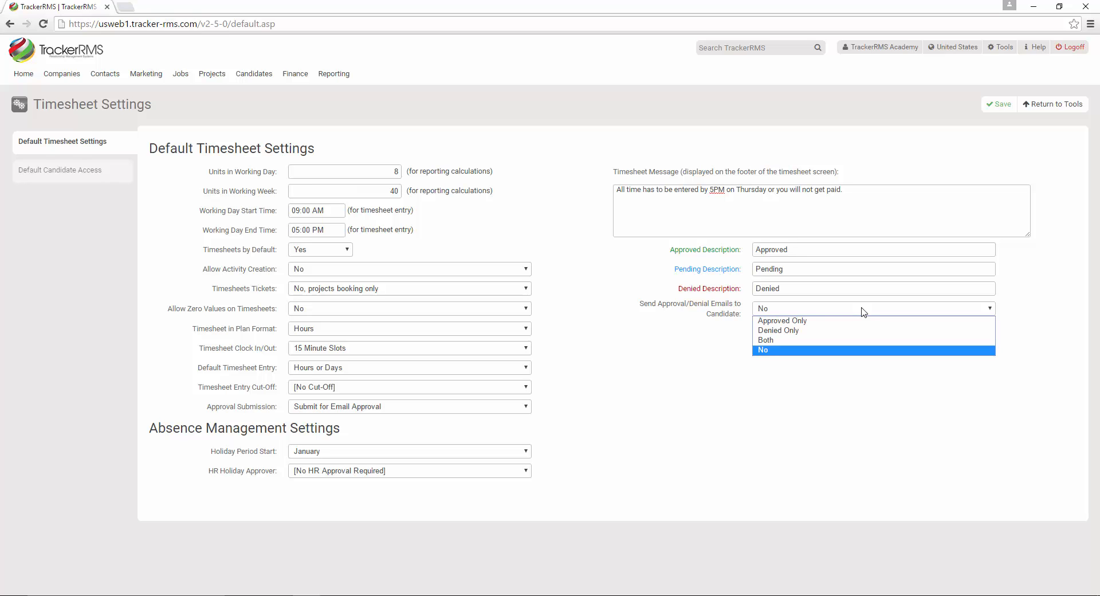
click(736, 358)
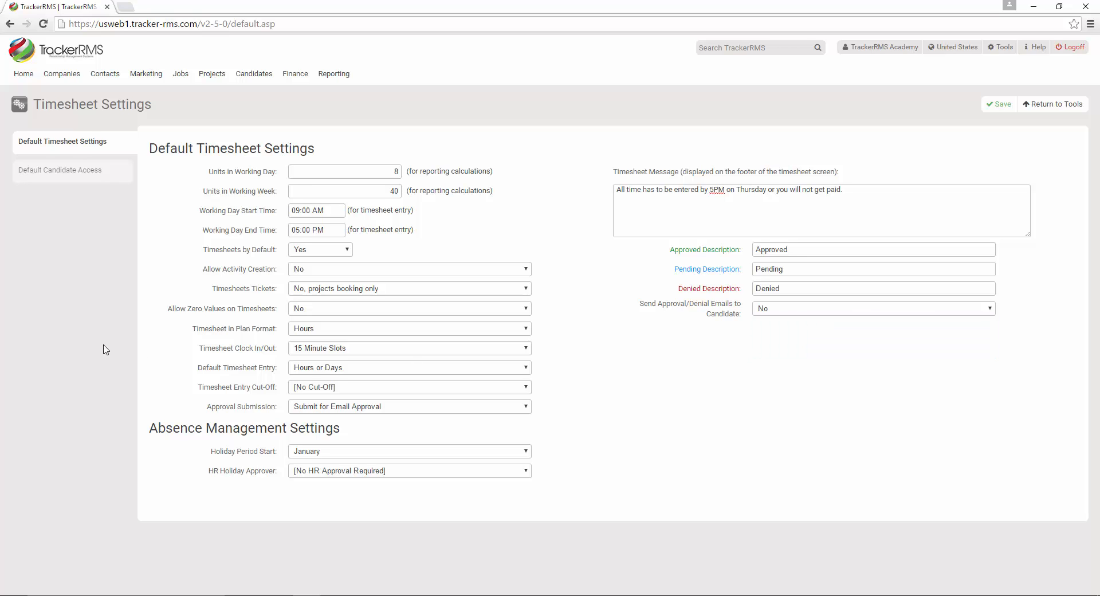
click(69, 176)
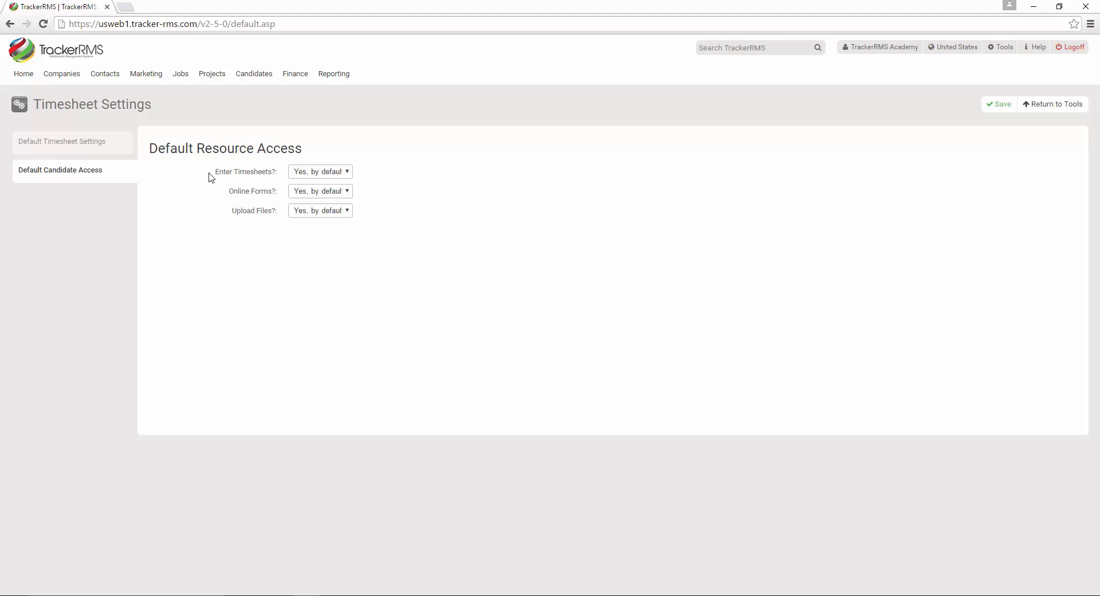
drag(213, 172, 283, 174)
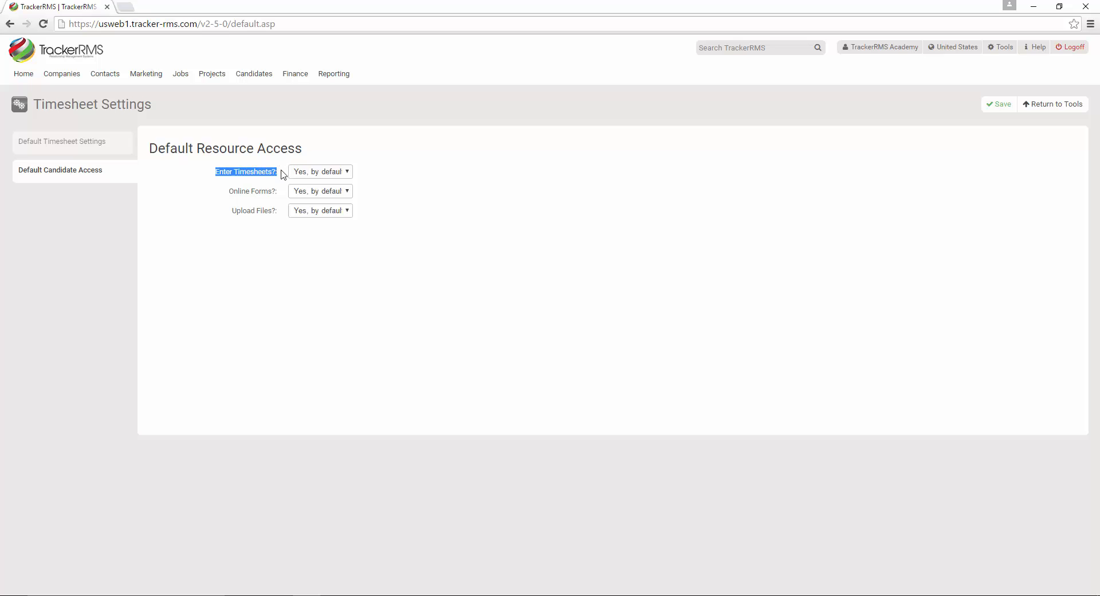
click(258, 207)
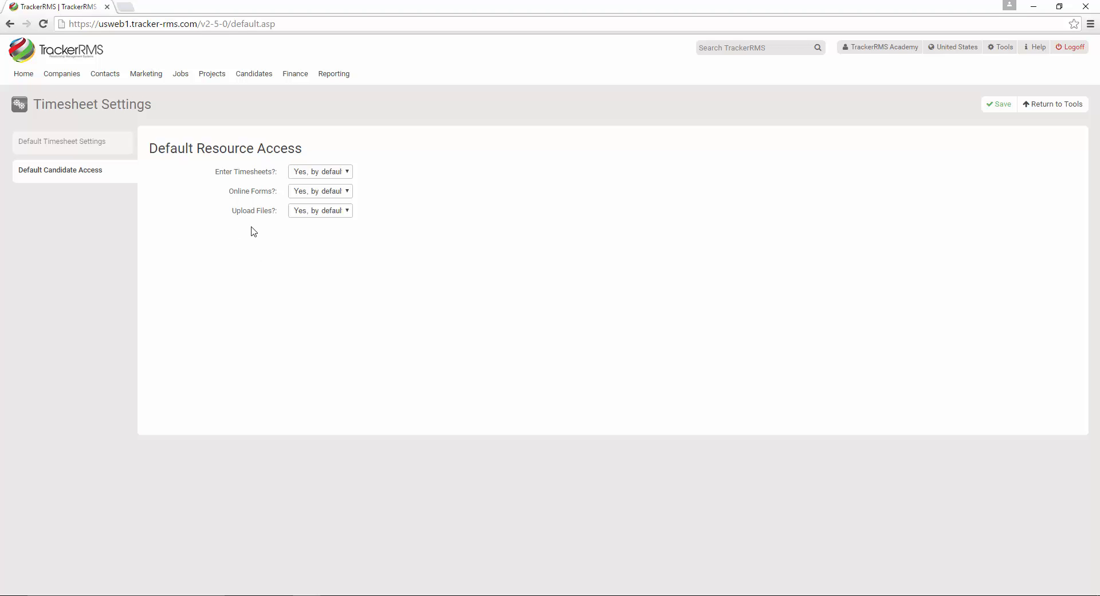
click(298, 214)
click(298, 215)
- Open the recently viewed candidate's timesheet and expenses settings and review the TrackerPortal user option and logon credential fields
mouse_move(248, 75)
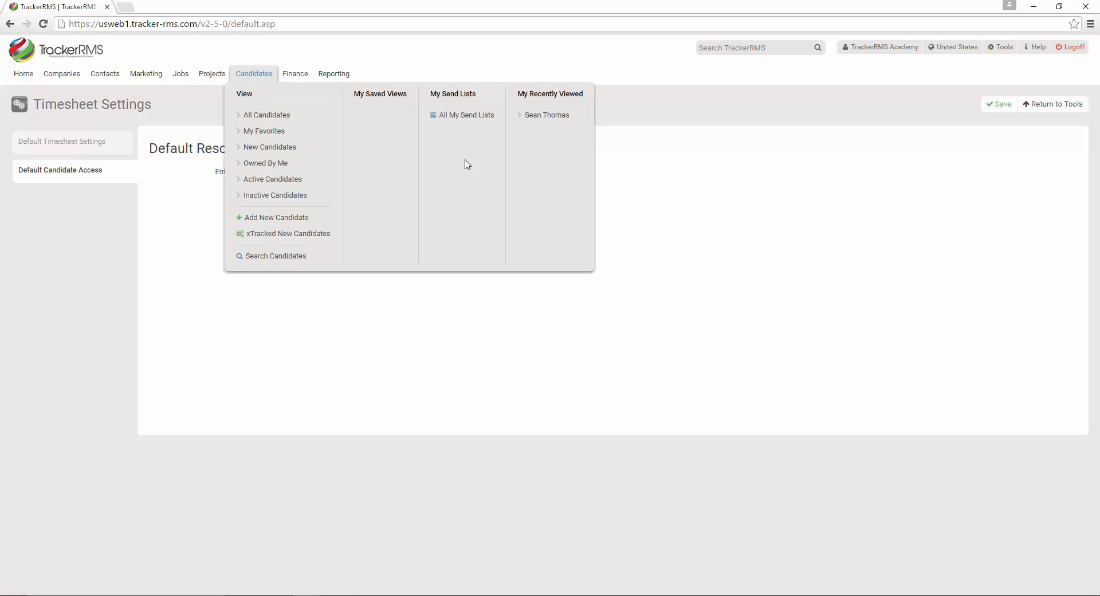
click(548, 117)
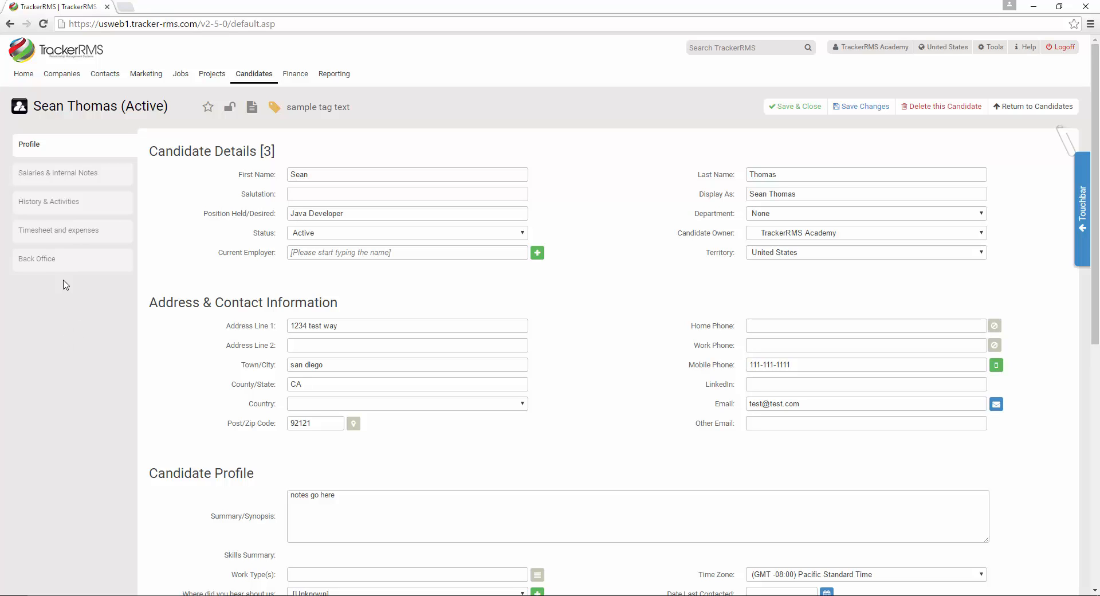
click(71, 230)
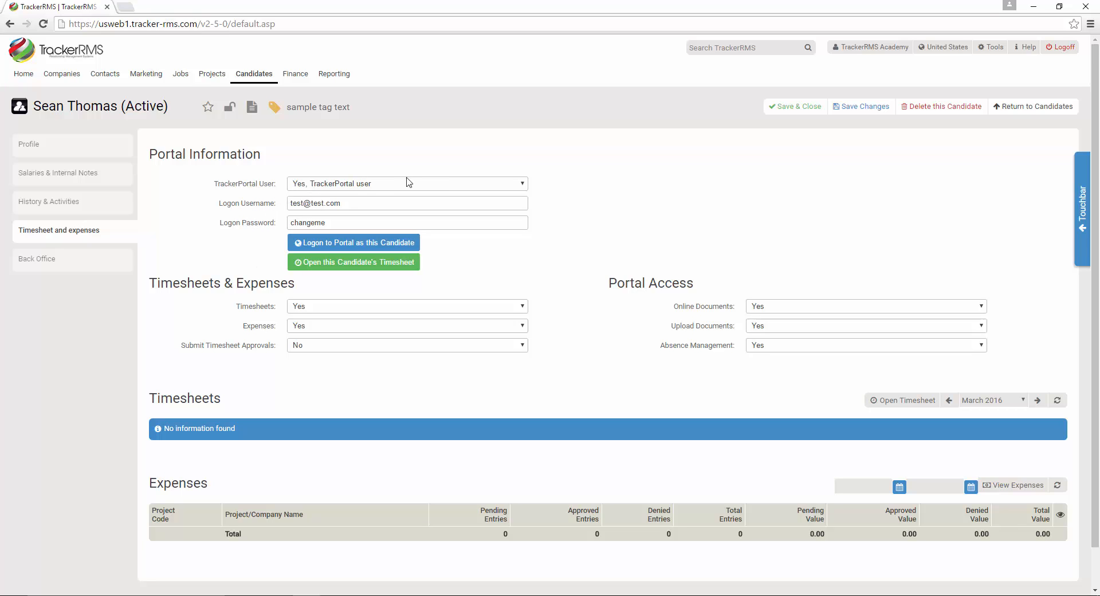
click(435, 186)
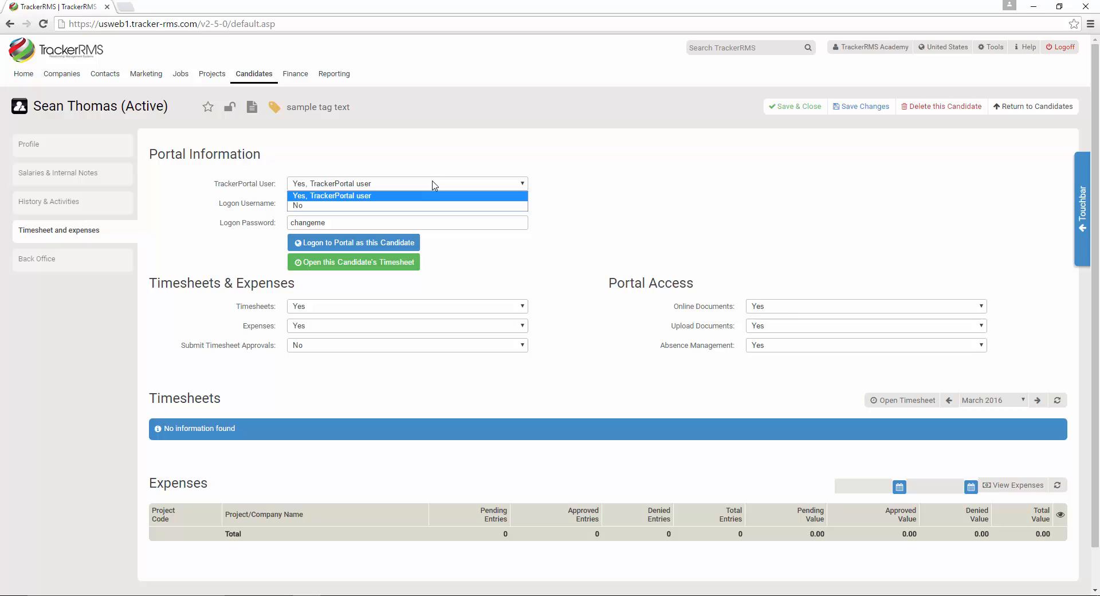
click(429, 166)
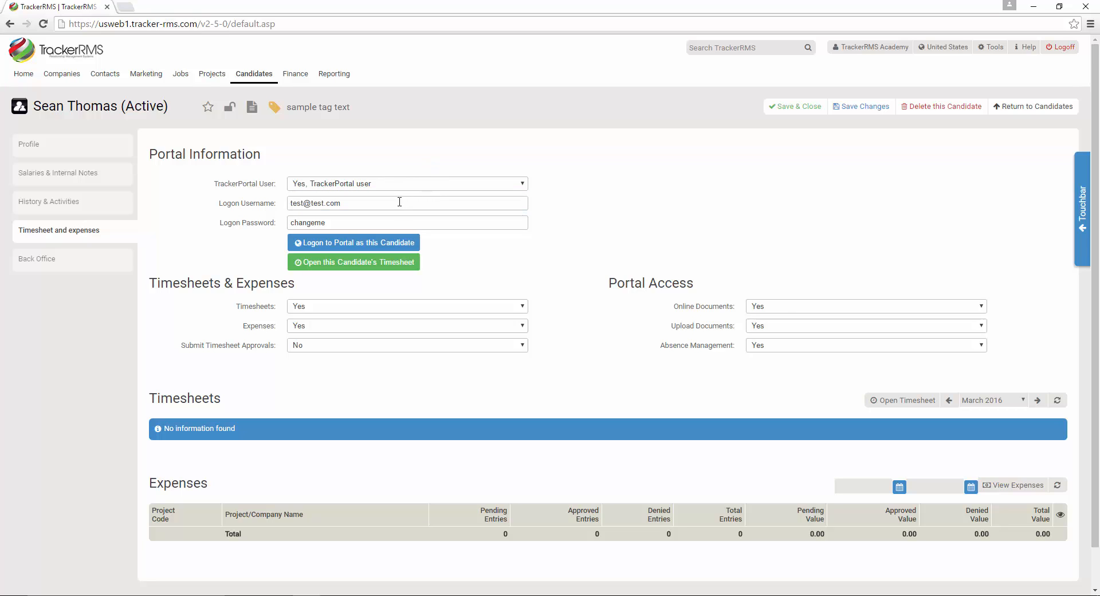
drag(337, 204, 251, 205)
drag(348, 220, 228, 216)
- Check the candidate's Timesheets and Expenses choices and set Submit Timesheet Approvals to Yes
click(315, 309)
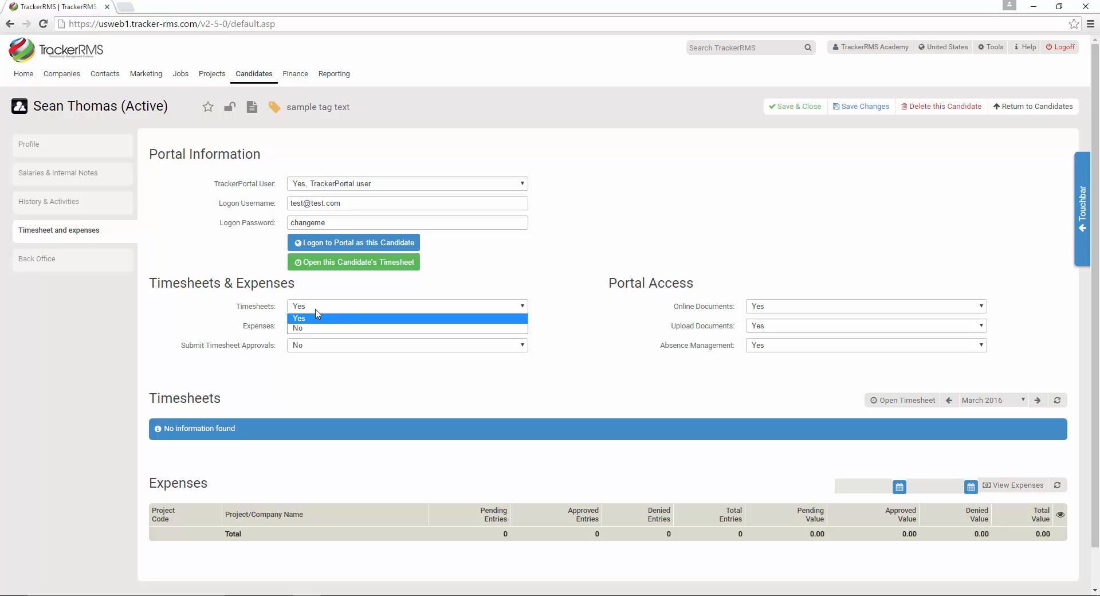
click(314, 296)
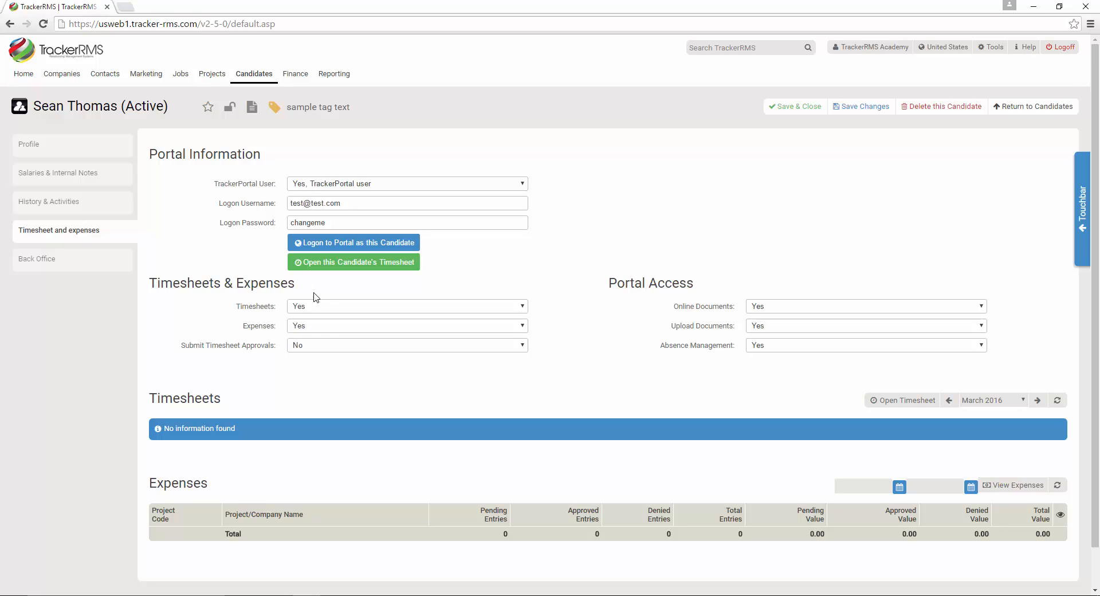
click(325, 331)
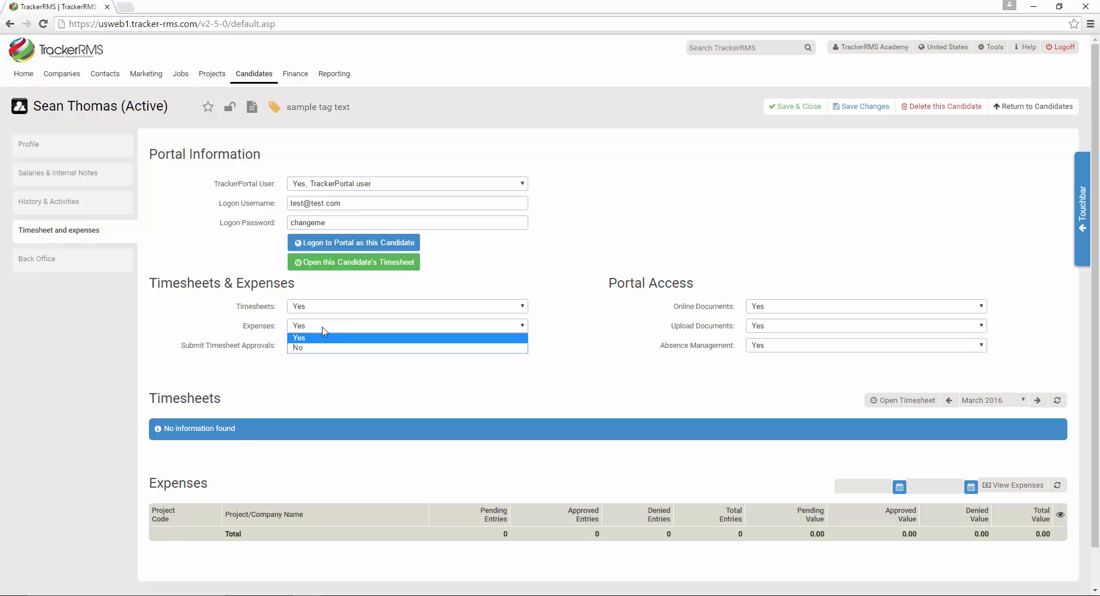
click(239, 320)
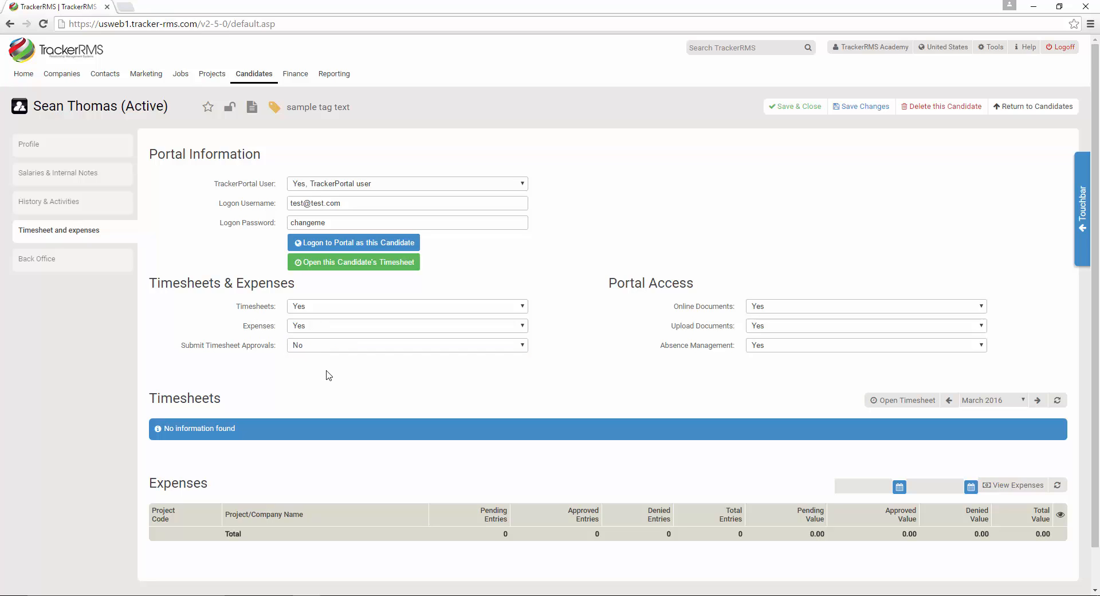
click(336, 346)
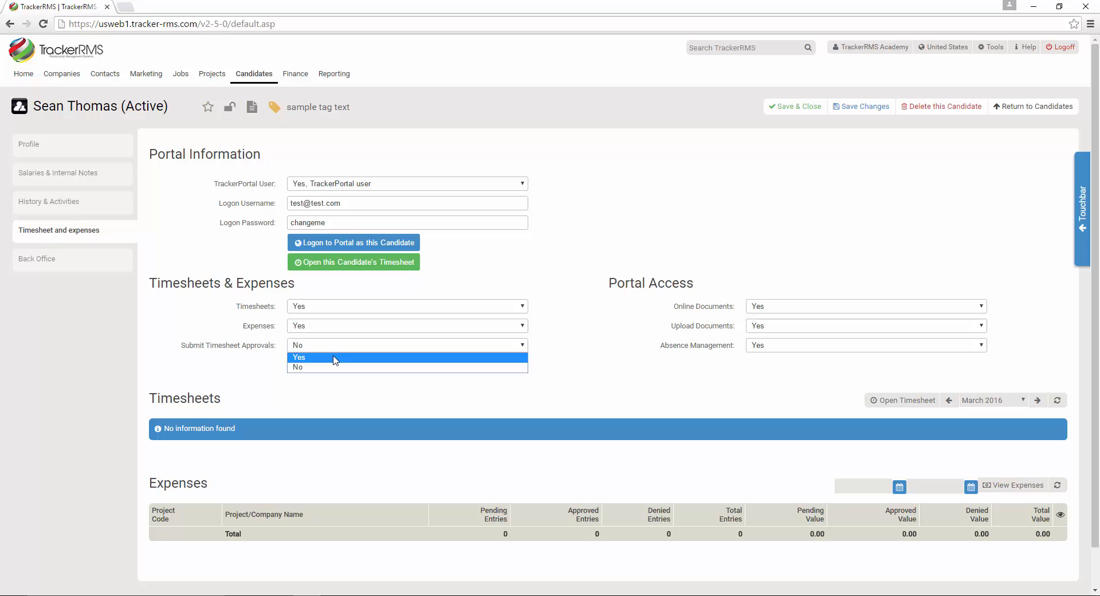
click(335, 359)
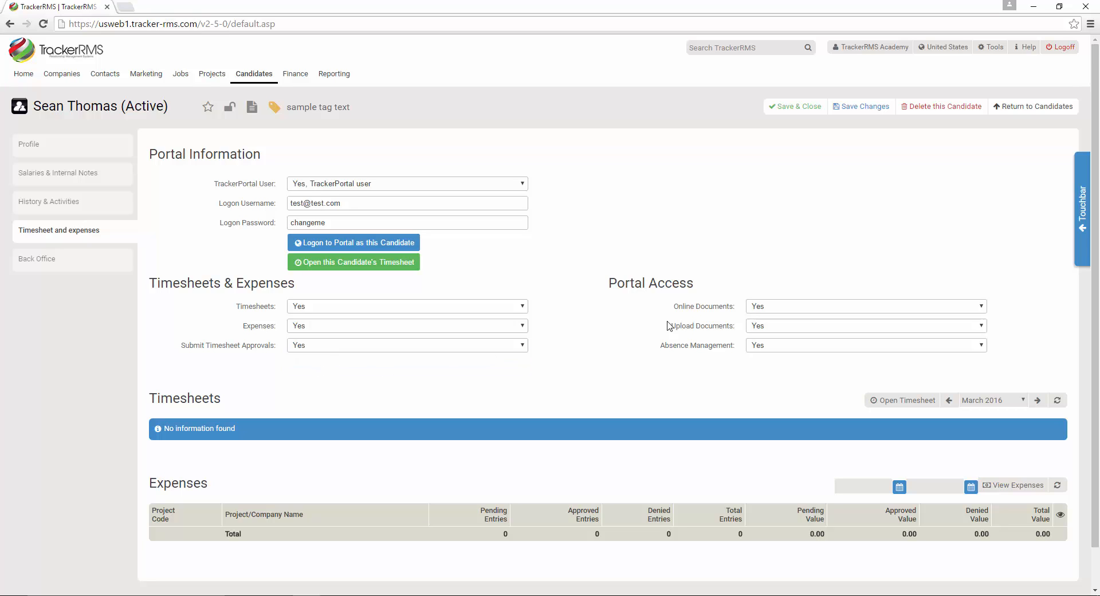
- Review the candidate's portal access settings for Online Documents, Upload Documents and Absence Management, and save the candidate's changes
drag(678, 305, 732, 303)
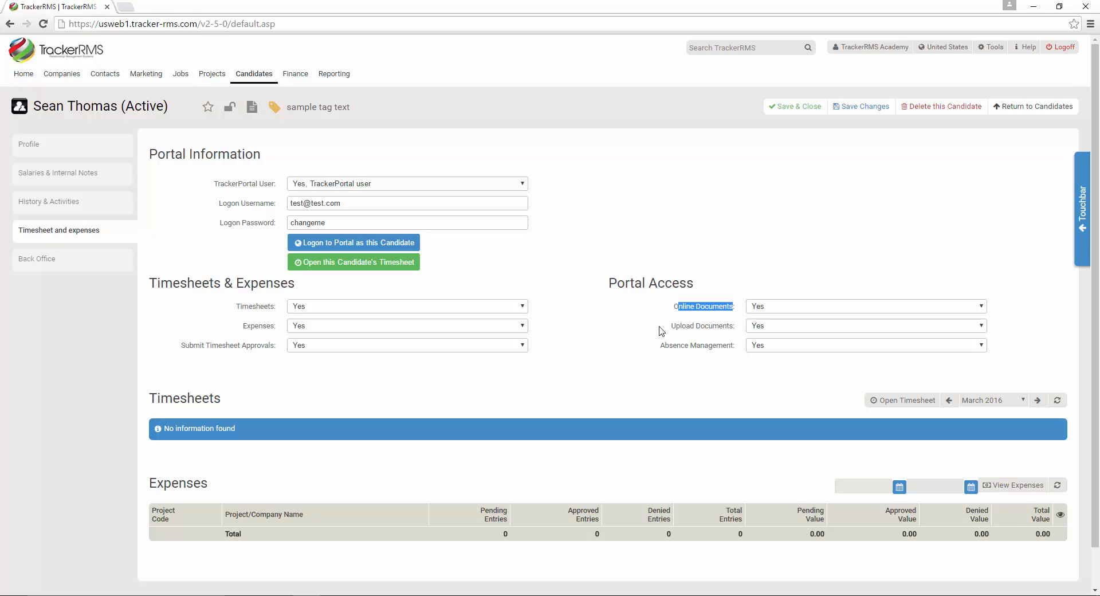
drag(672, 326, 736, 323)
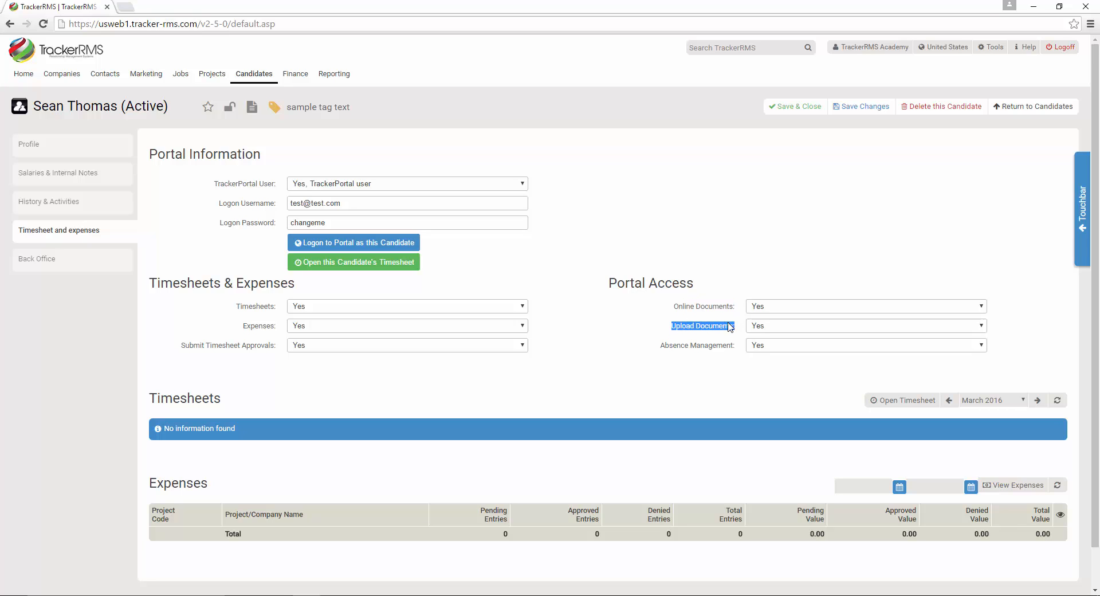
drag(657, 347, 736, 339)
click(705, 364)
click(868, 106)
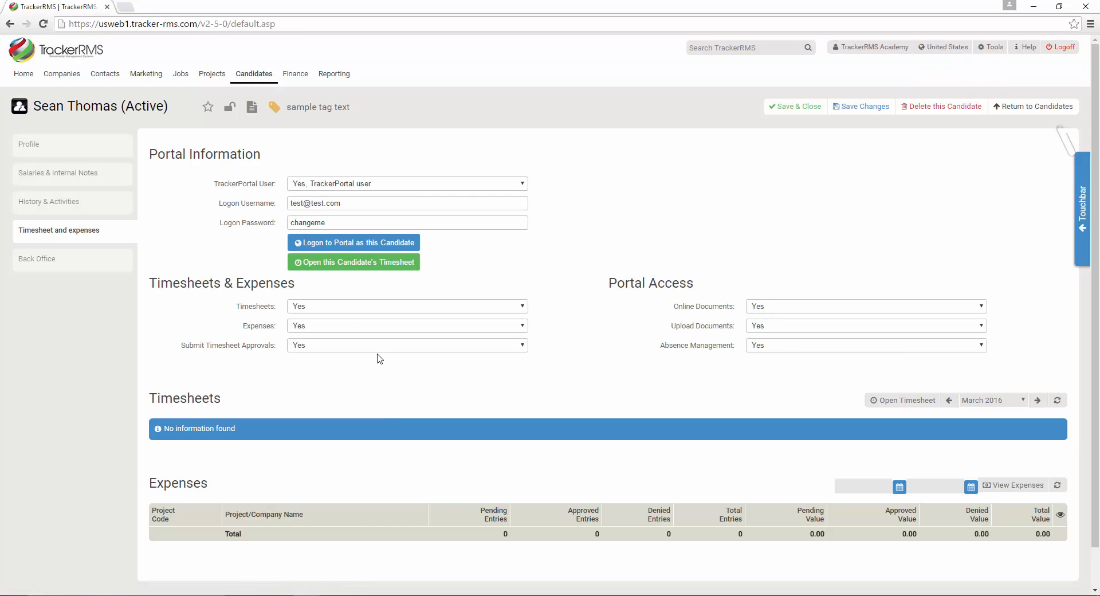
- View the portal menu logged on as the candidate, and set the candidate's Absence Management access to No and save
click(356, 246)
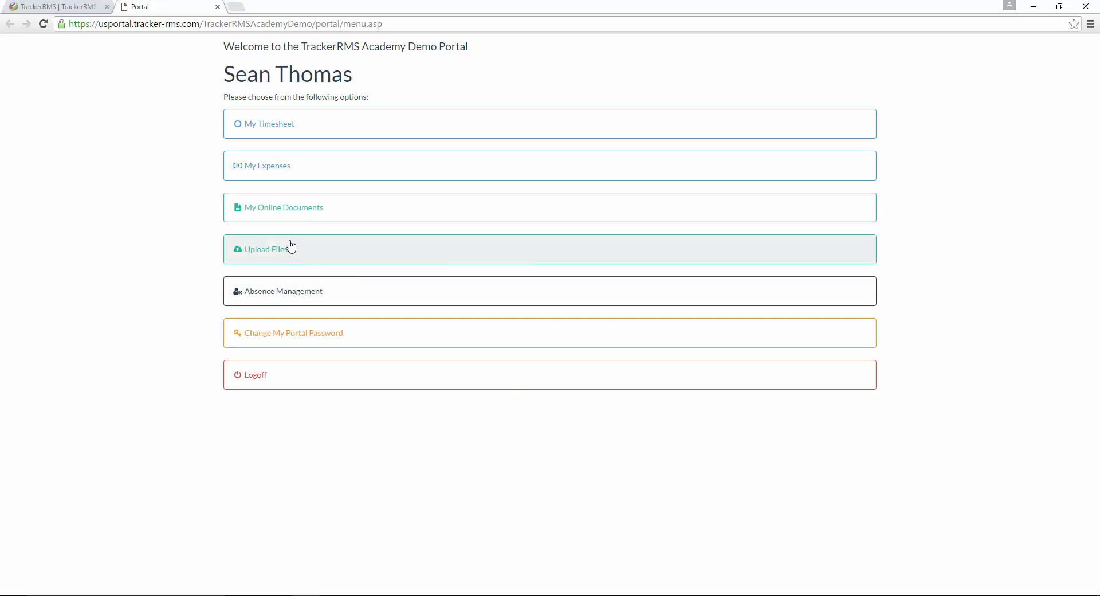
click(56, 5)
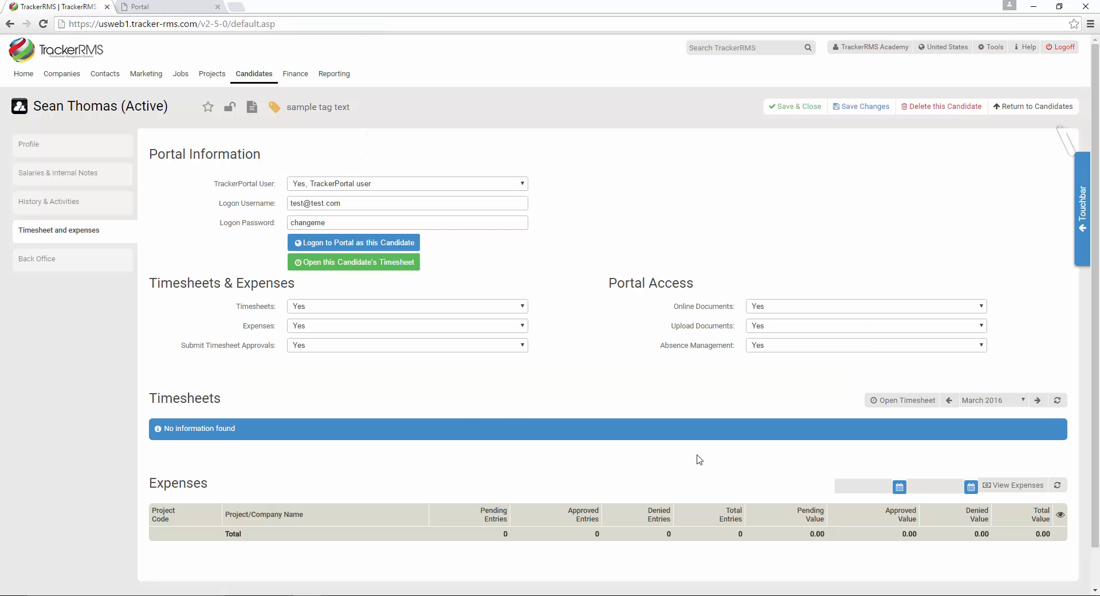
click(780, 345)
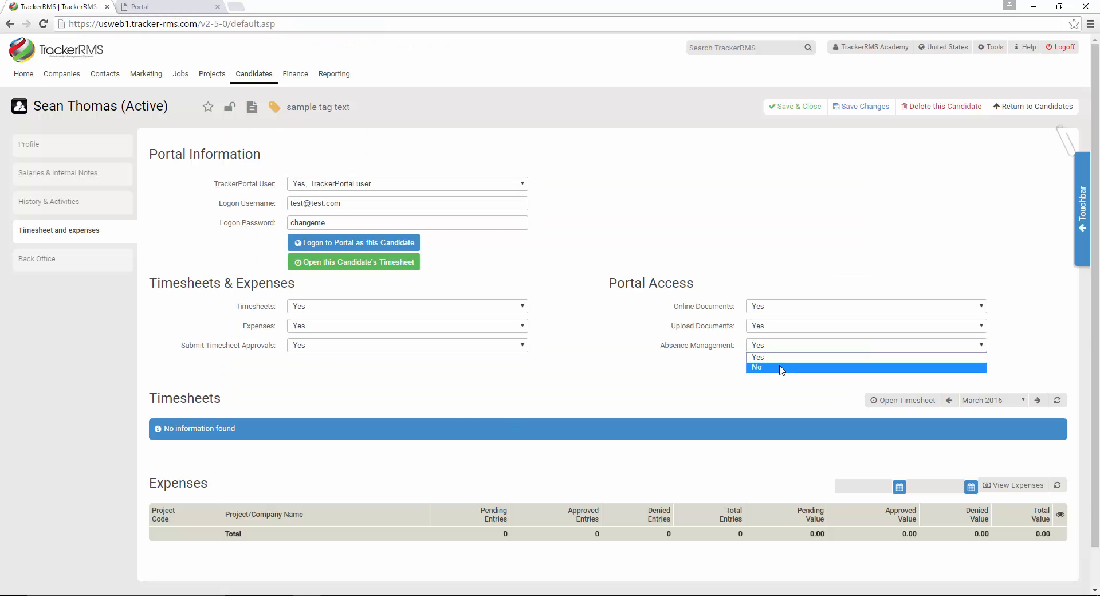
click(782, 370)
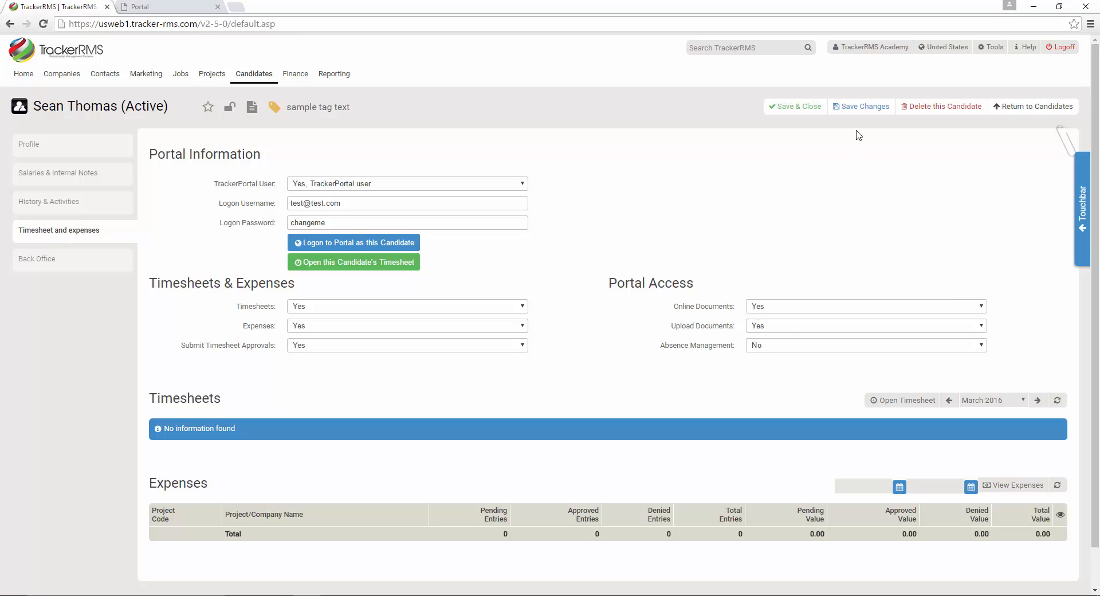
click(855, 109)
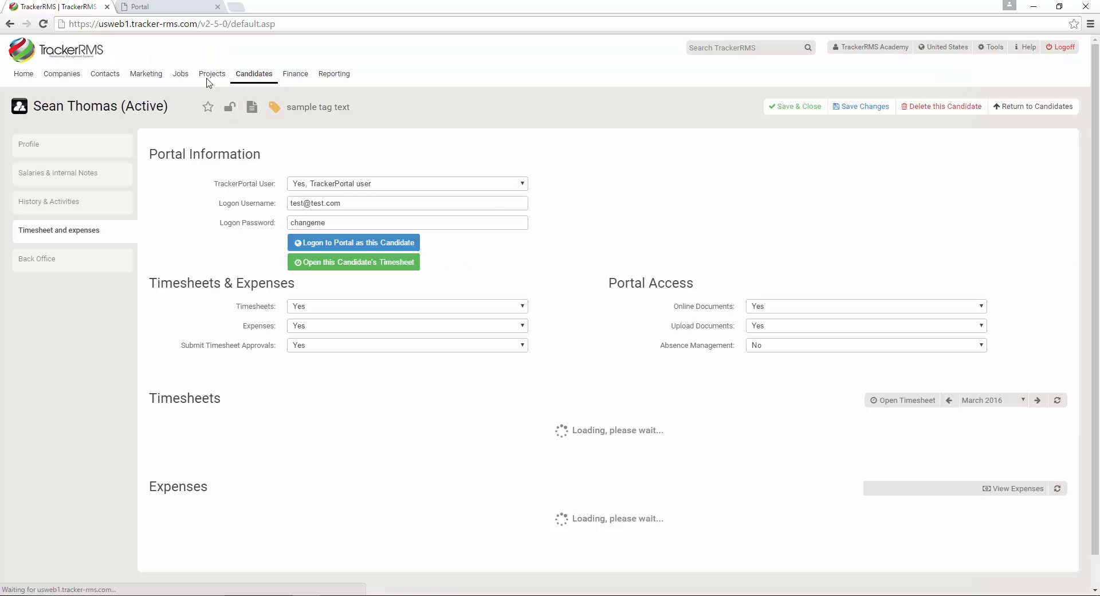
- Reload the candidate's portal menu to check the effect of the access change, and close the portal
click(172, 8)
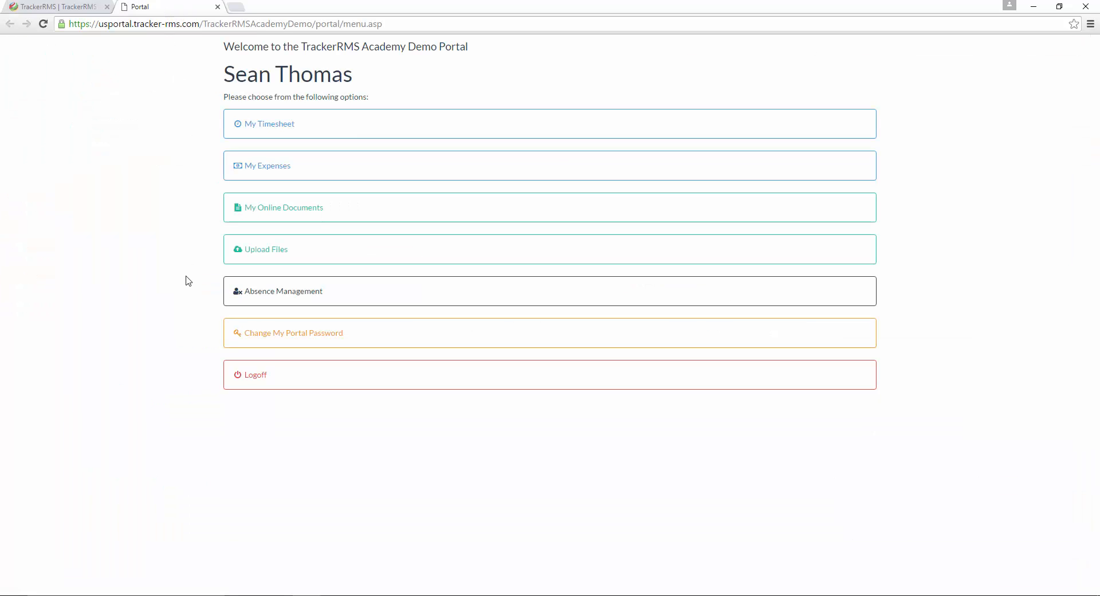
key(F5)
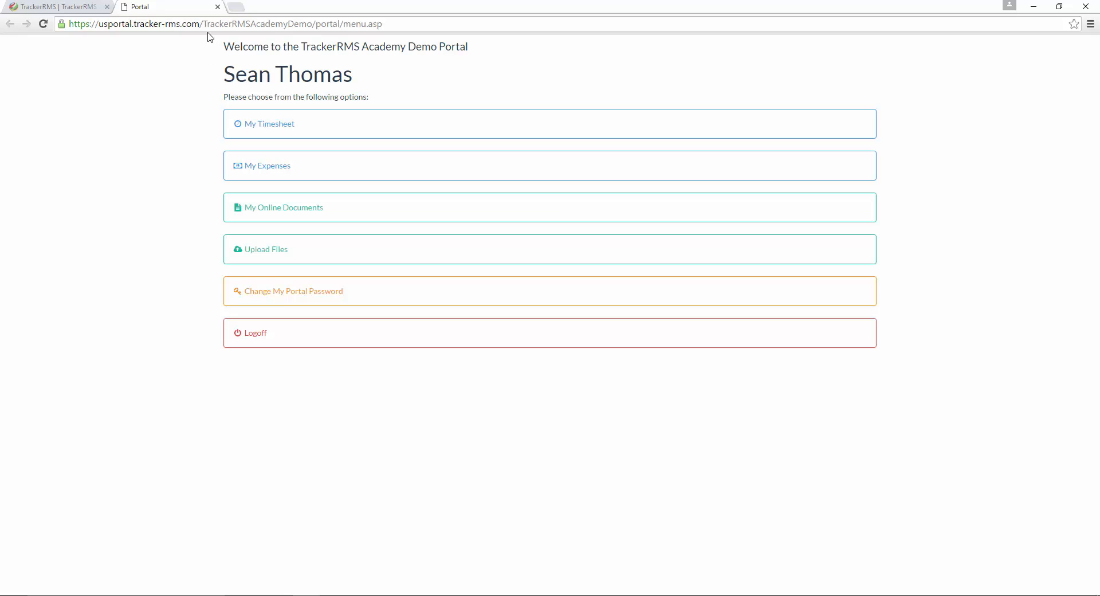
click(218, 7)
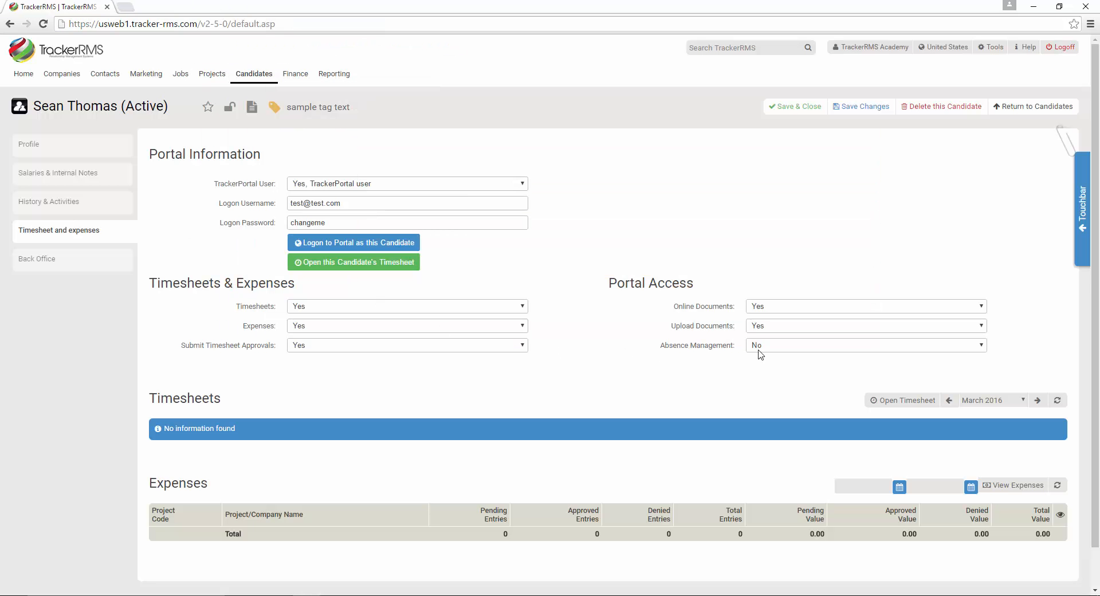
- Revisit the candidate's Absence Management access setting and save the candidate record
click(776, 345)
click(768, 367)
click(865, 107)
- Read the text of the Timesheet - Authorisation Request Email in the System folder of the standard templates, and close it
click(991, 51)
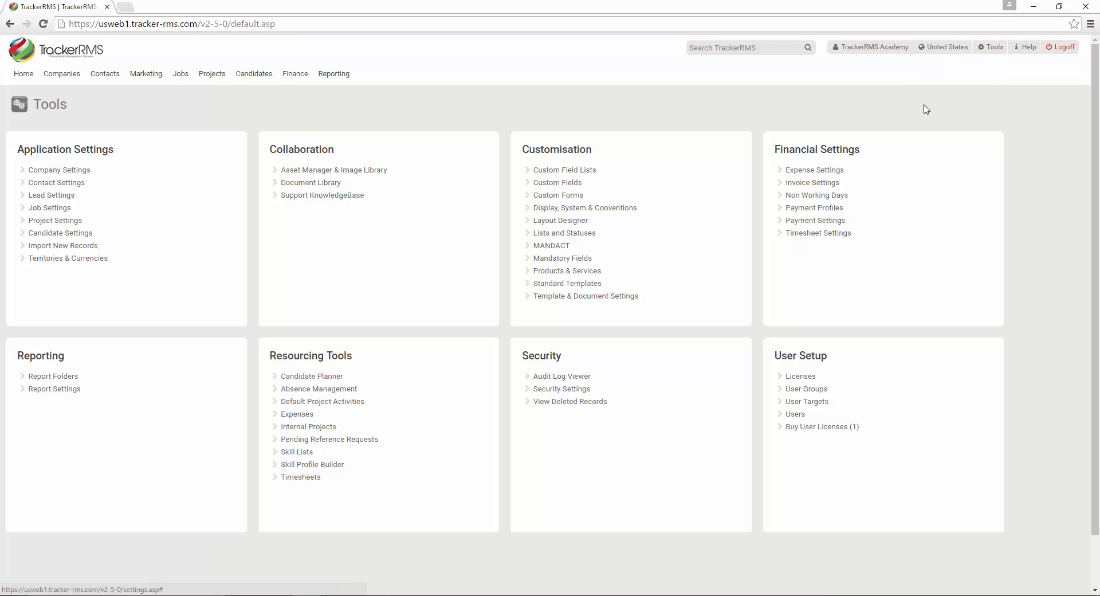
click(566, 285)
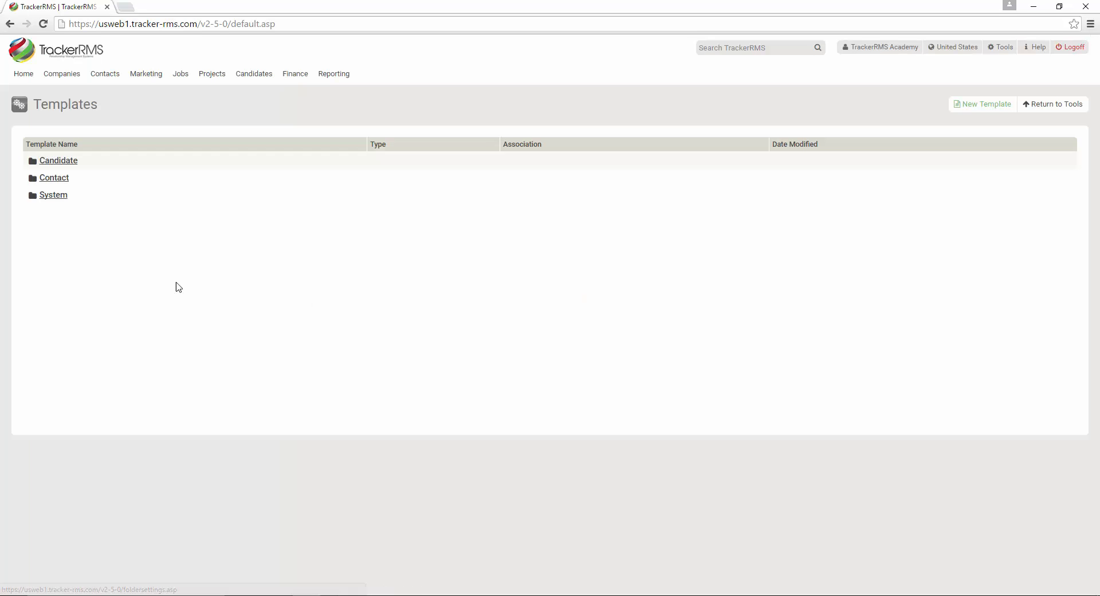
click(51, 197)
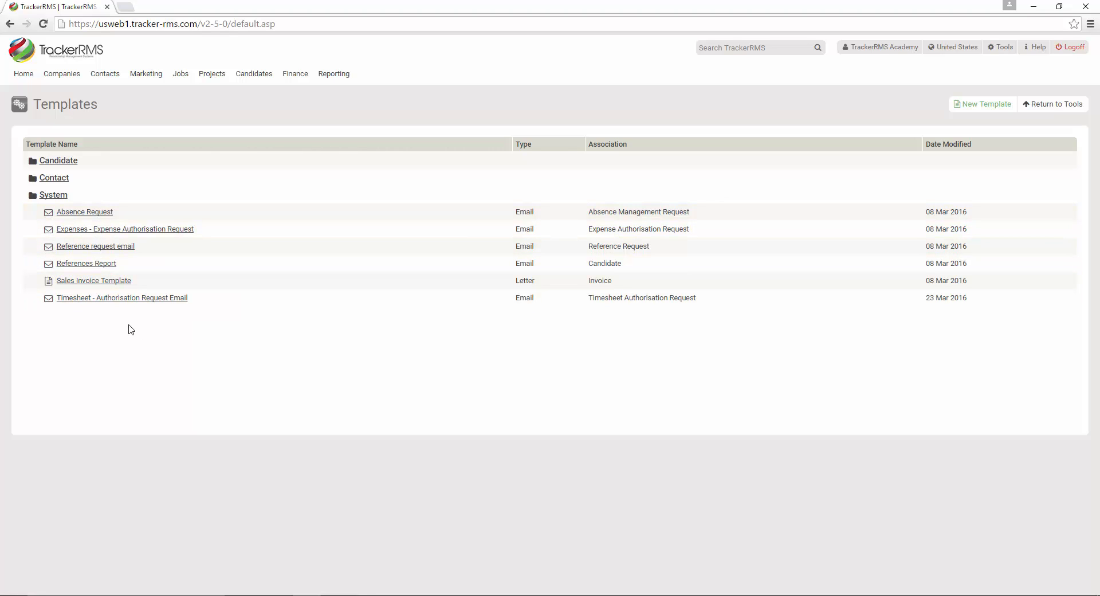
click(117, 298)
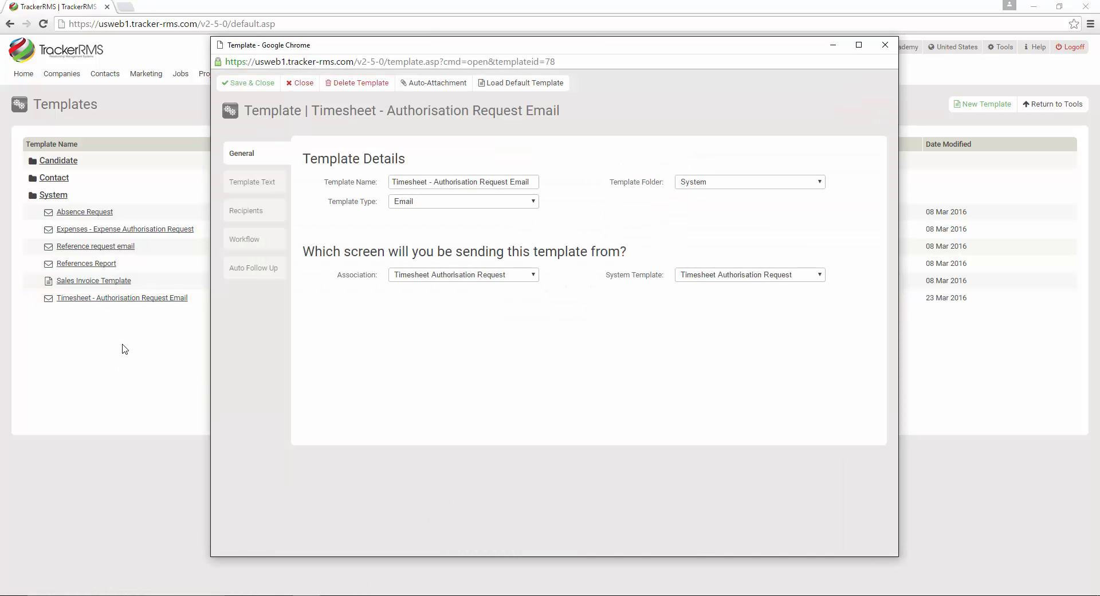
click(260, 183)
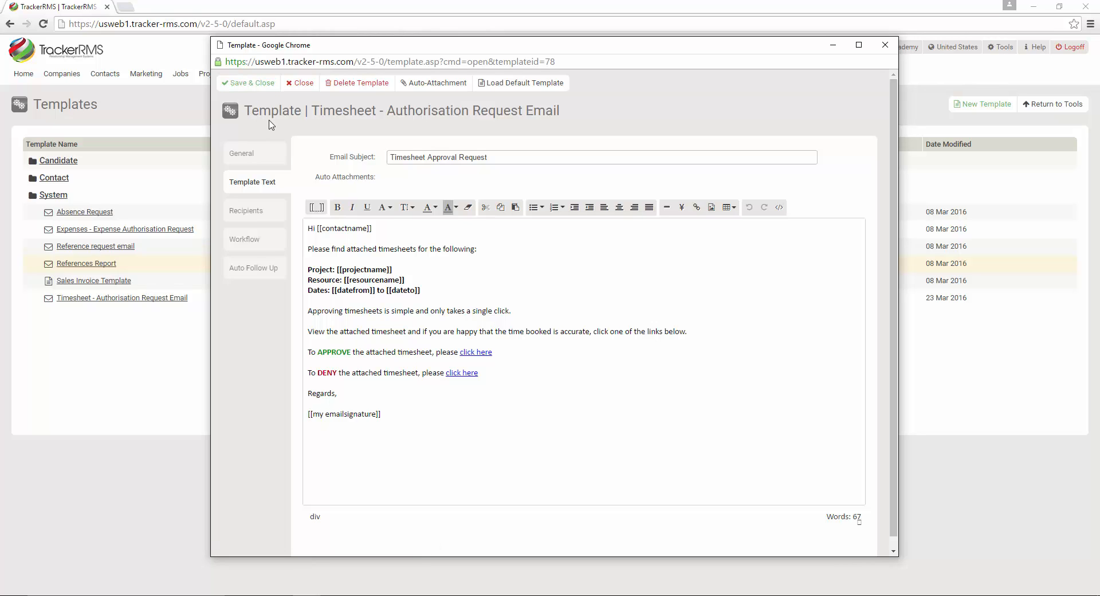
click(885, 44)
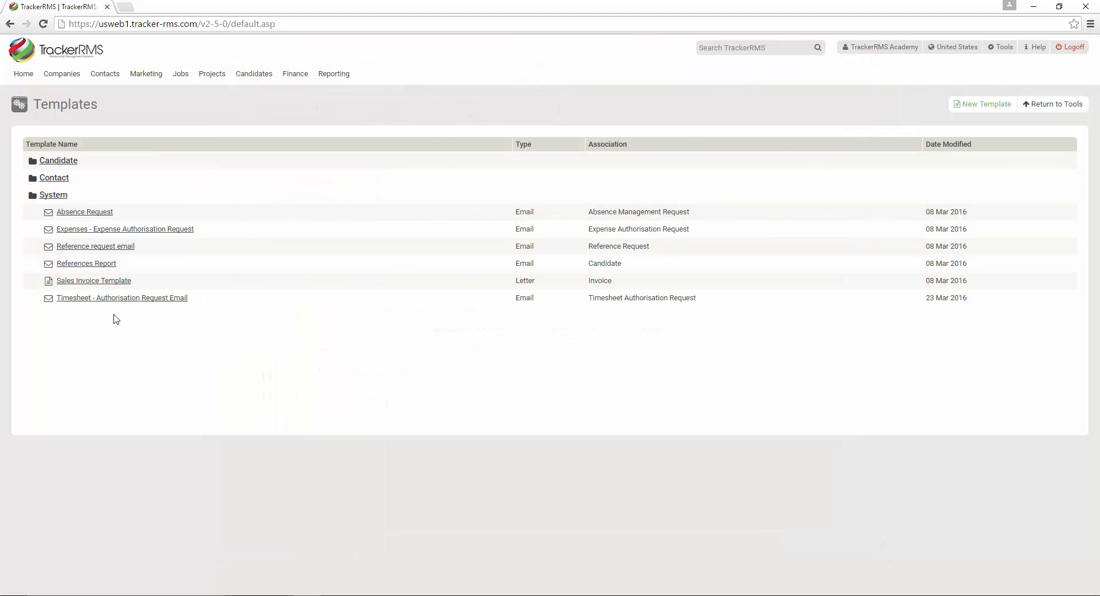
- Read the text and merge fields of the Absence Request email template, and close it
click(85, 213)
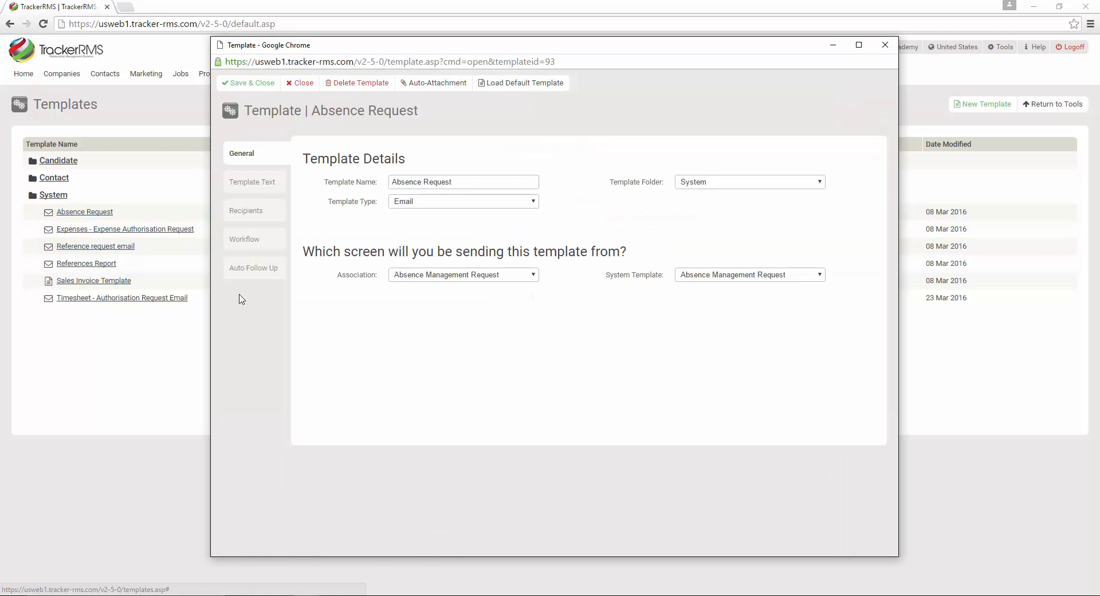
click(265, 191)
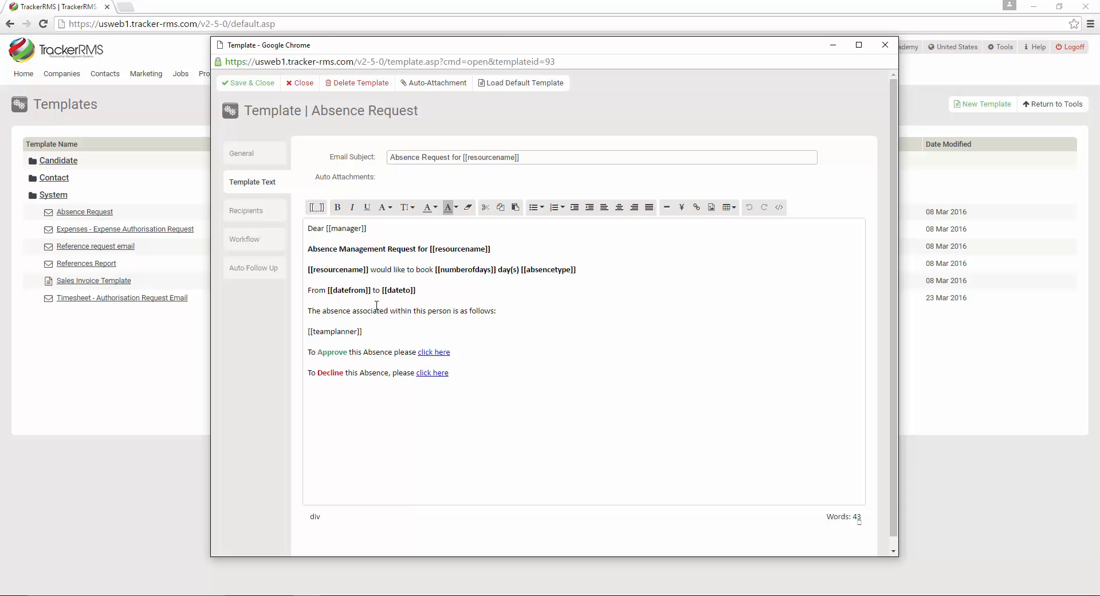
drag(431, 247, 492, 249)
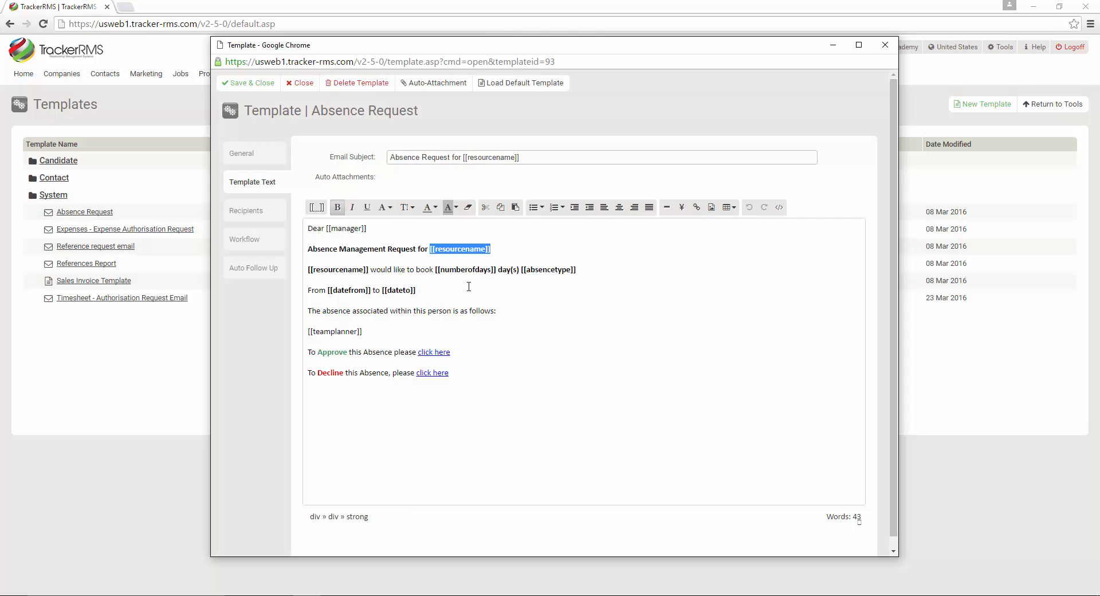
click(455, 258)
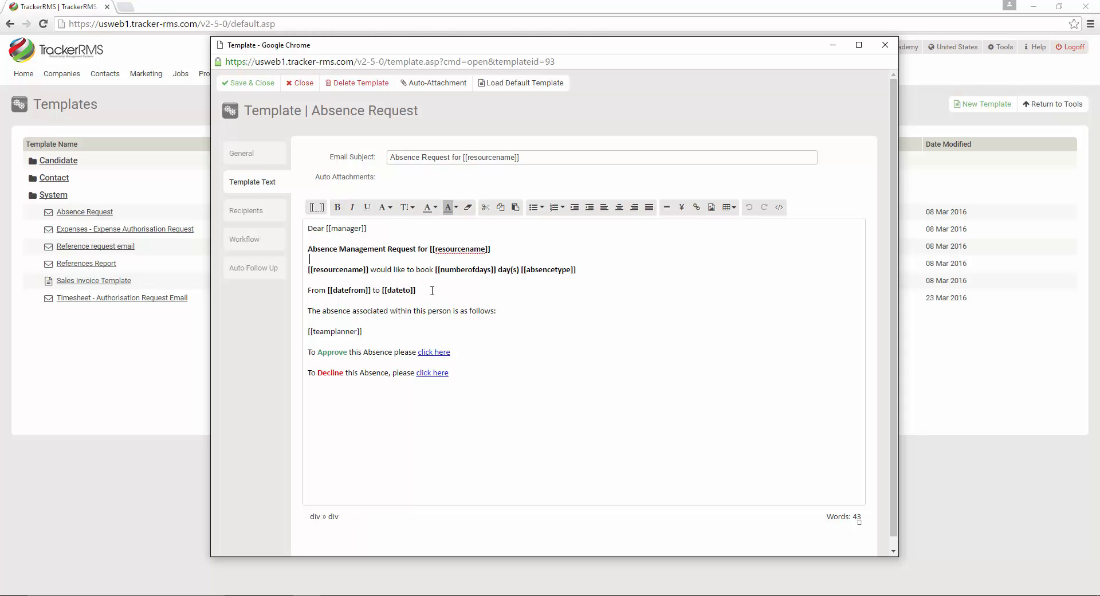
click(885, 44)
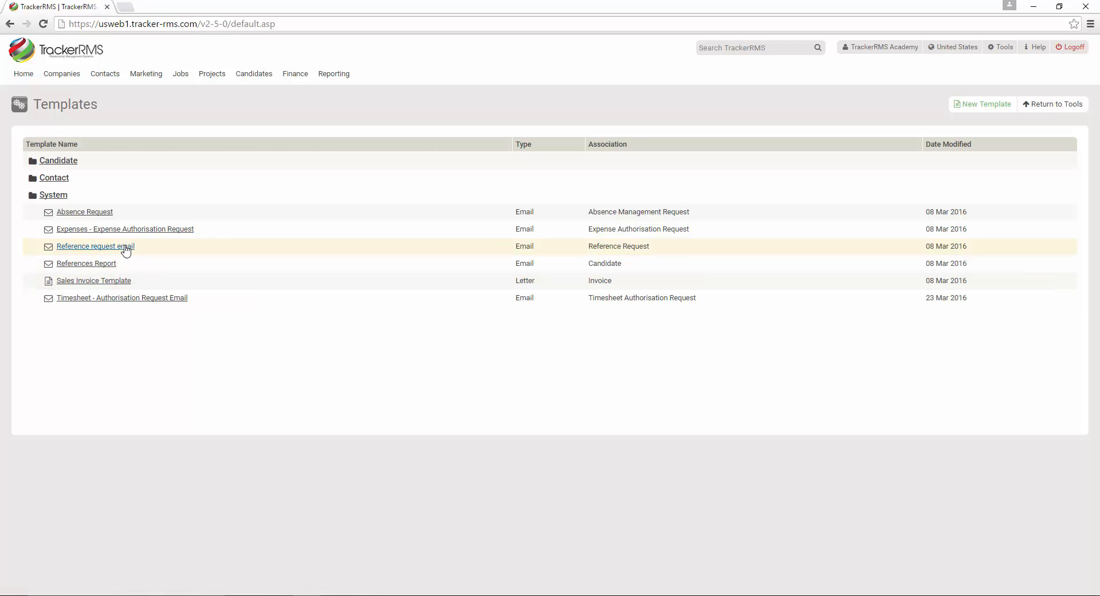
- Open the Expenses - Expense Authorisation Request template and read its email text
click(136, 229)
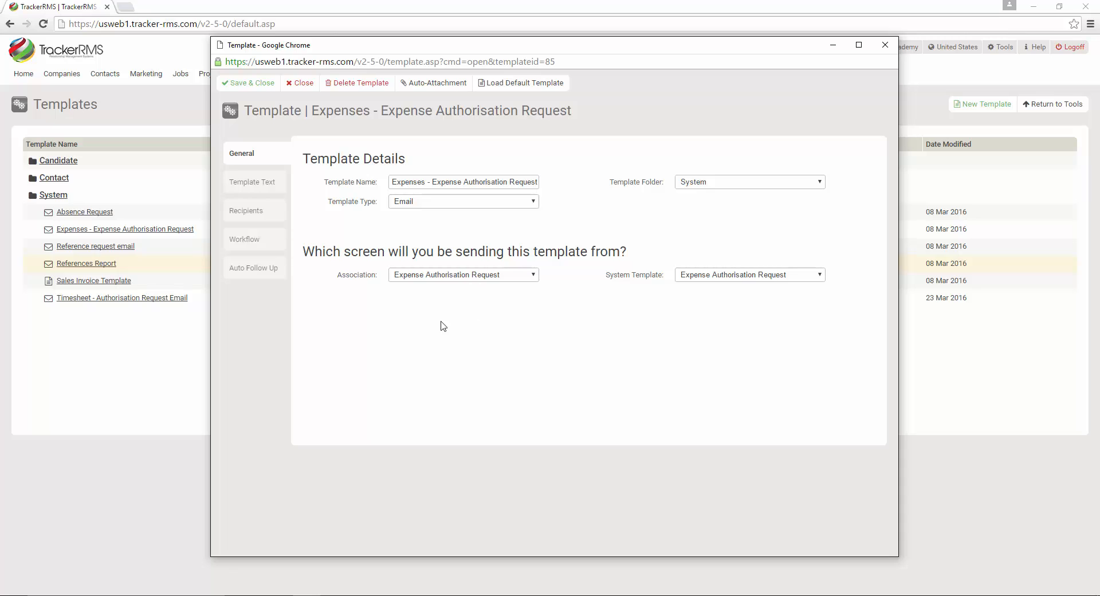
click(267, 186)
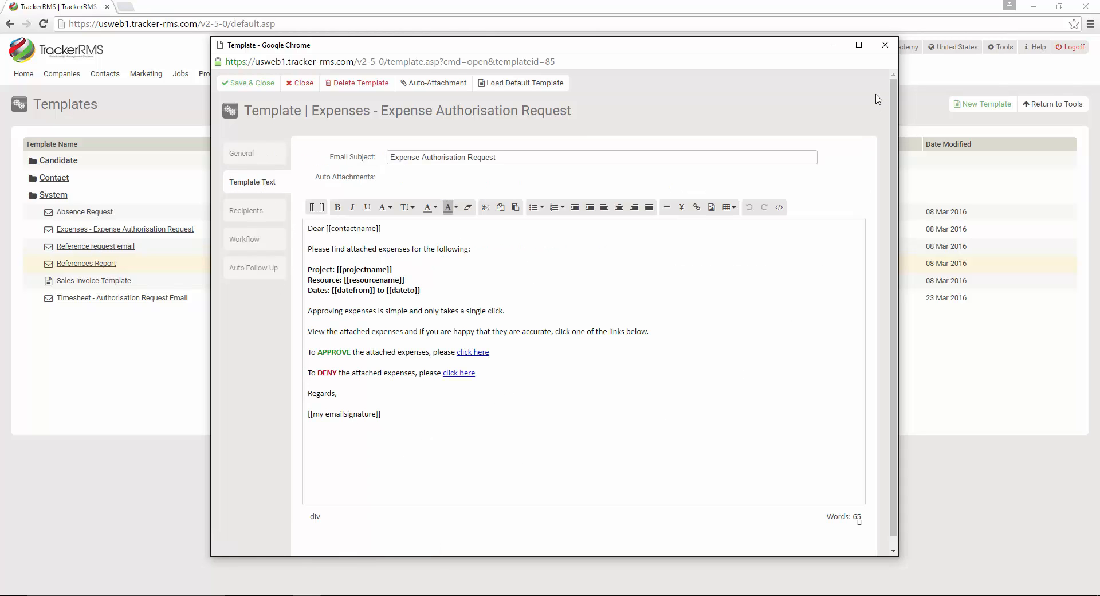
- Close the expense template and open the text of the "Your portal log in details" template from the Candidate folder
click(885, 46)
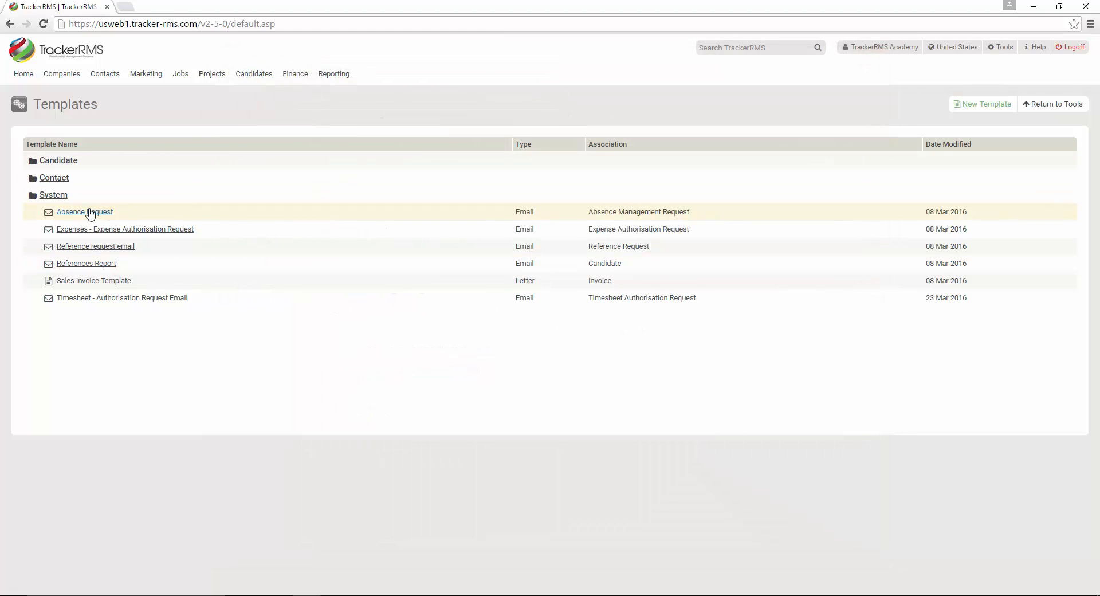
click(55, 163)
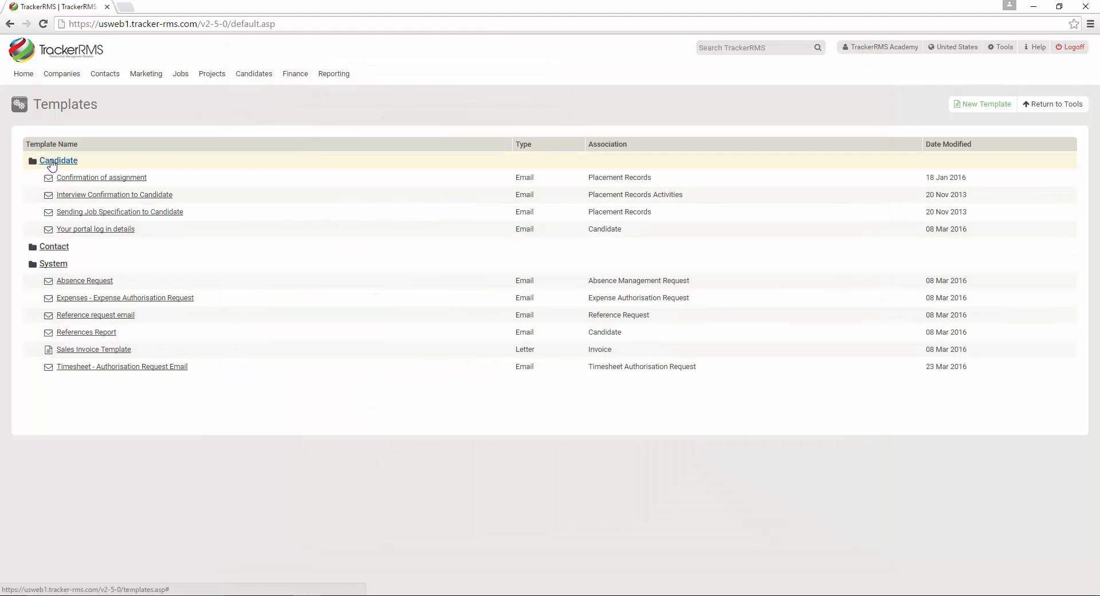
click(94, 230)
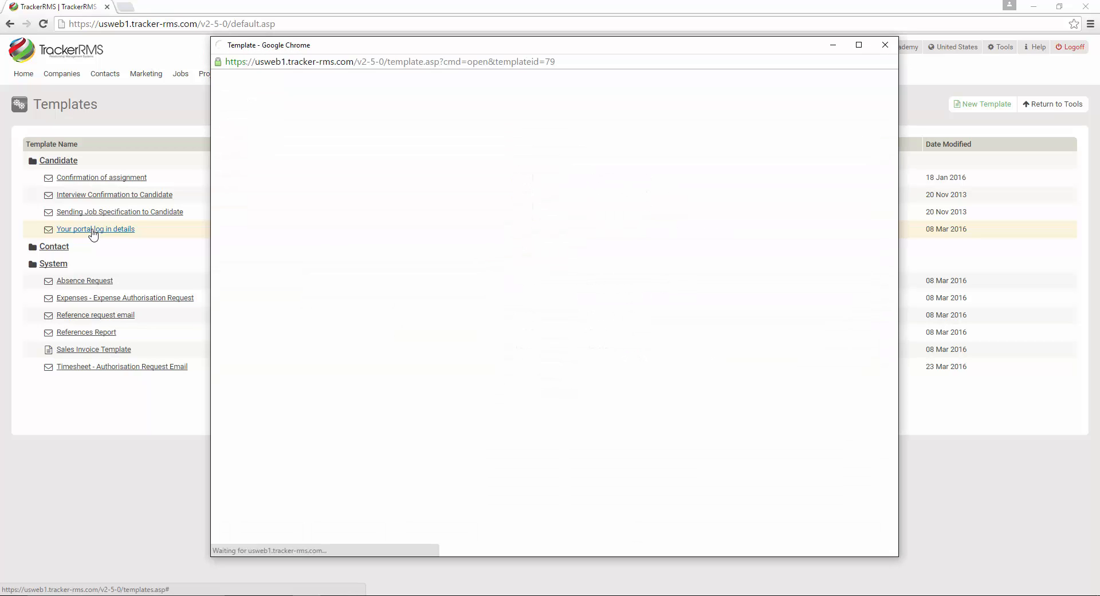
click(253, 181)
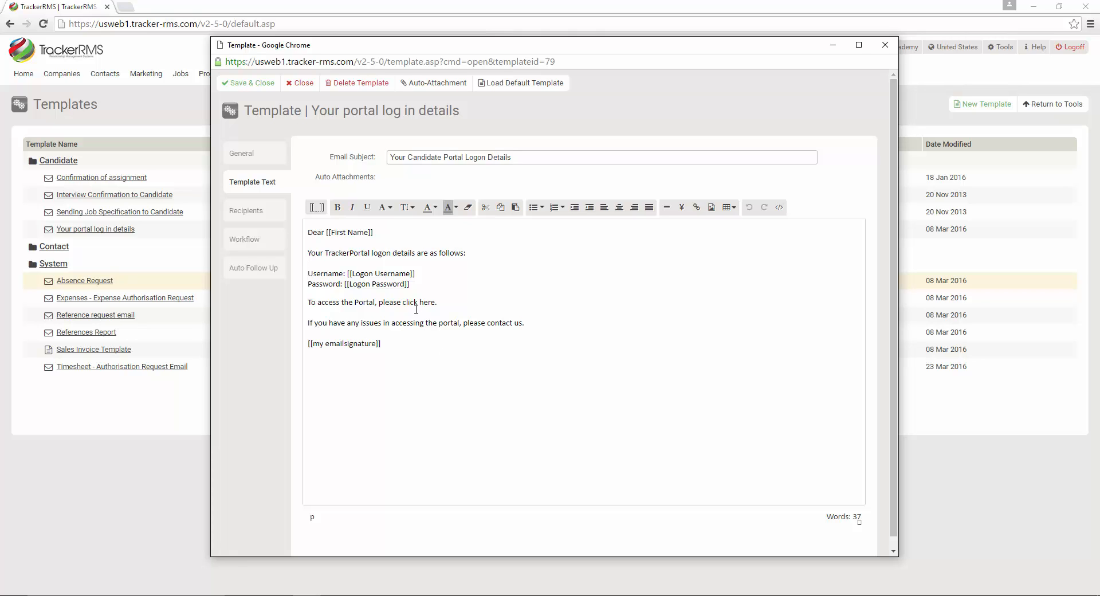
drag(404, 302, 430, 302)
click(419, 314)
- Open the recently viewed candidate's timesheet and expenses settings and log on to the portal as this candidate
click(130, 446)
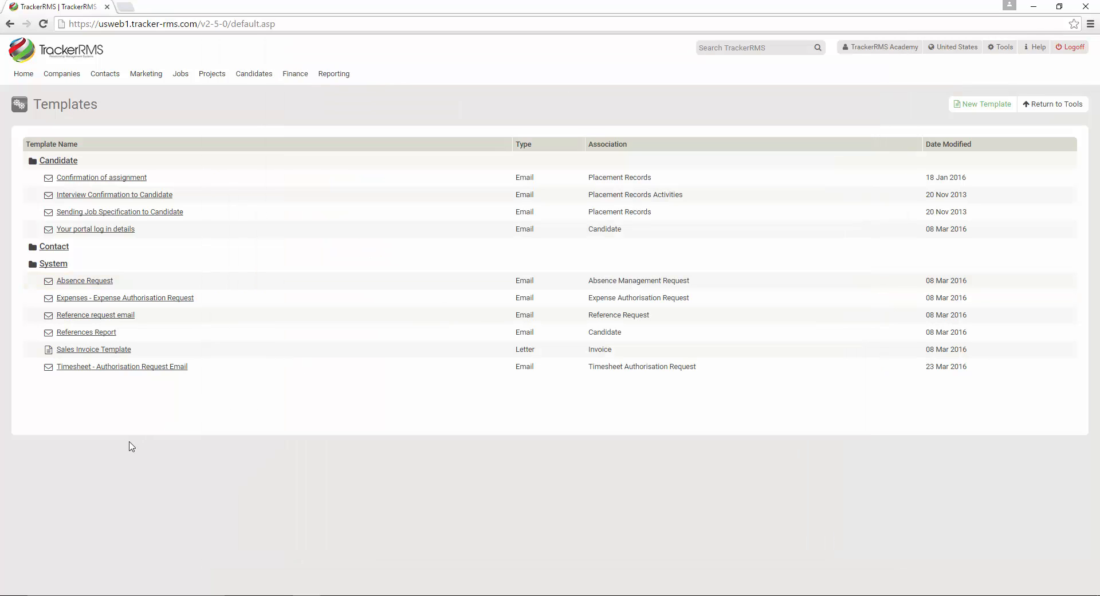
click(253, 76)
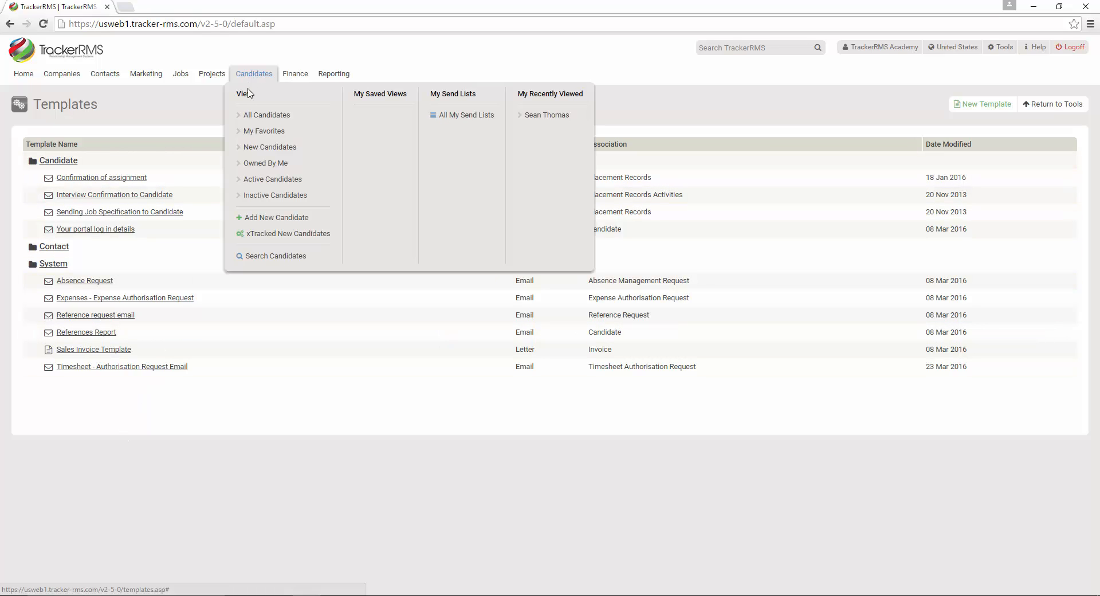
click(547, 116)
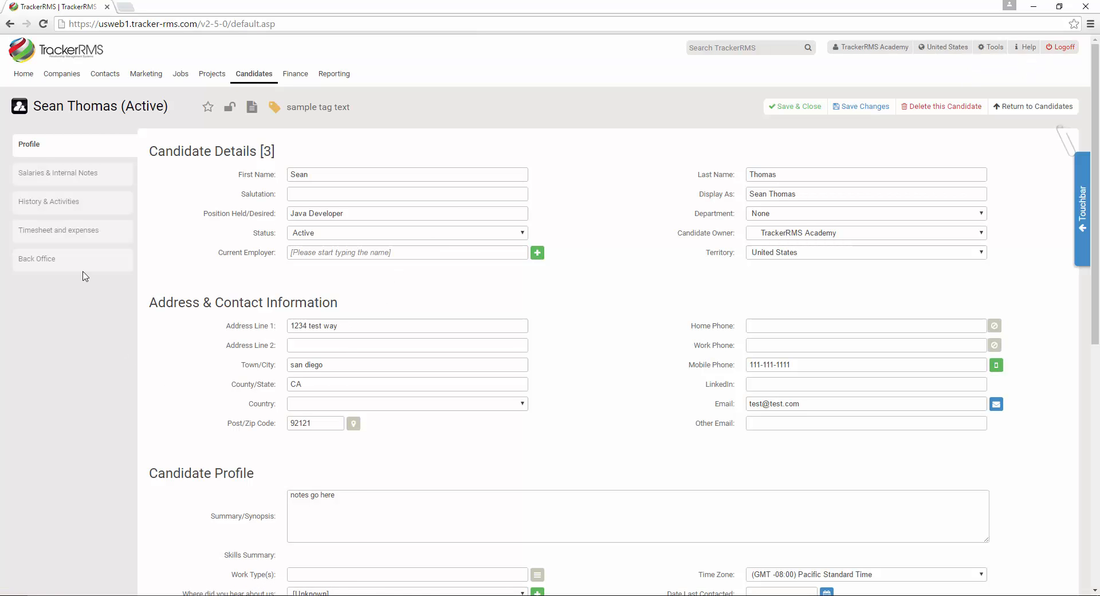
click(70, 232)
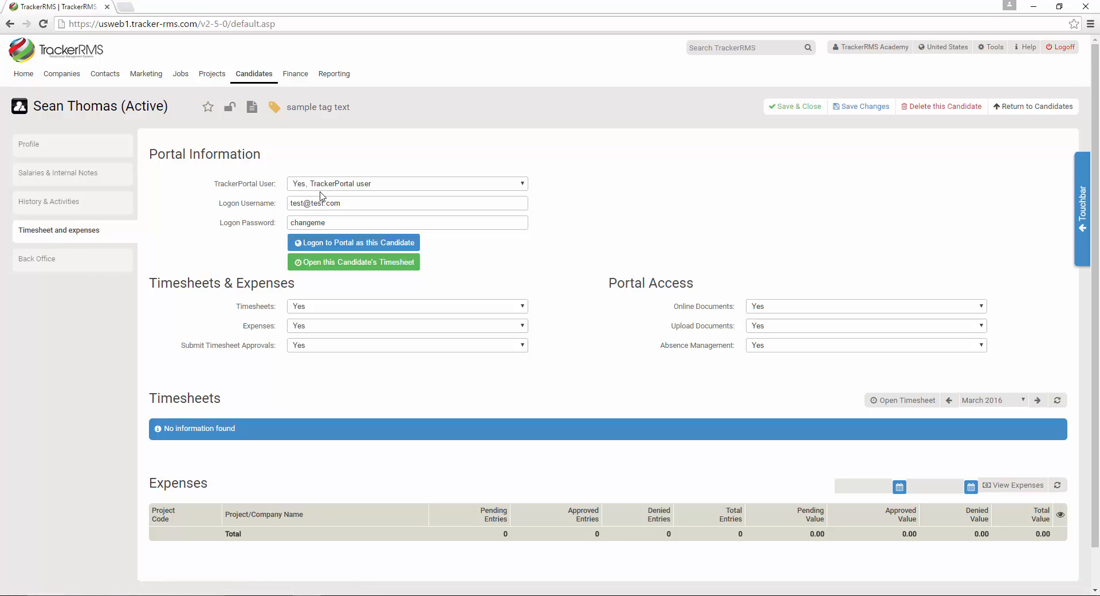
click(353, 242)
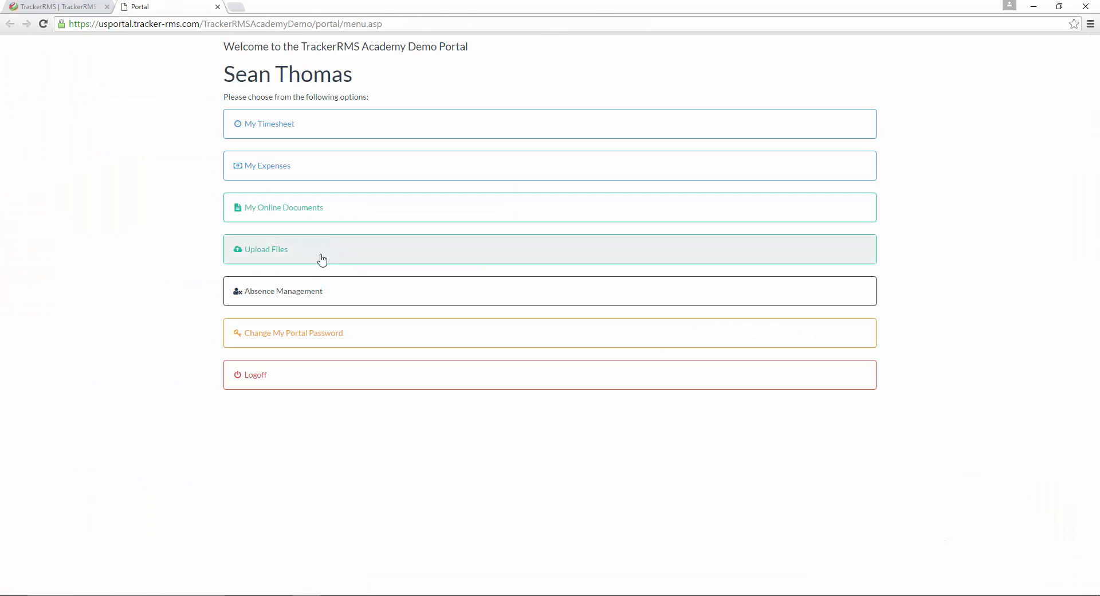
- Log off the candidate portal and copy the web address of its logon page
click(262, 375)
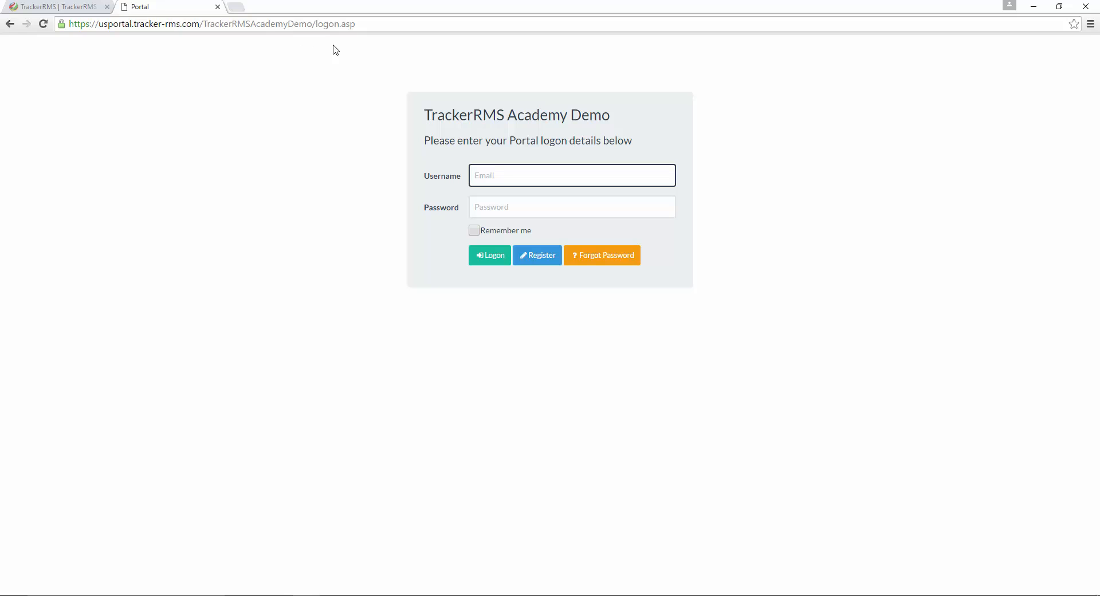
click(289, 21)
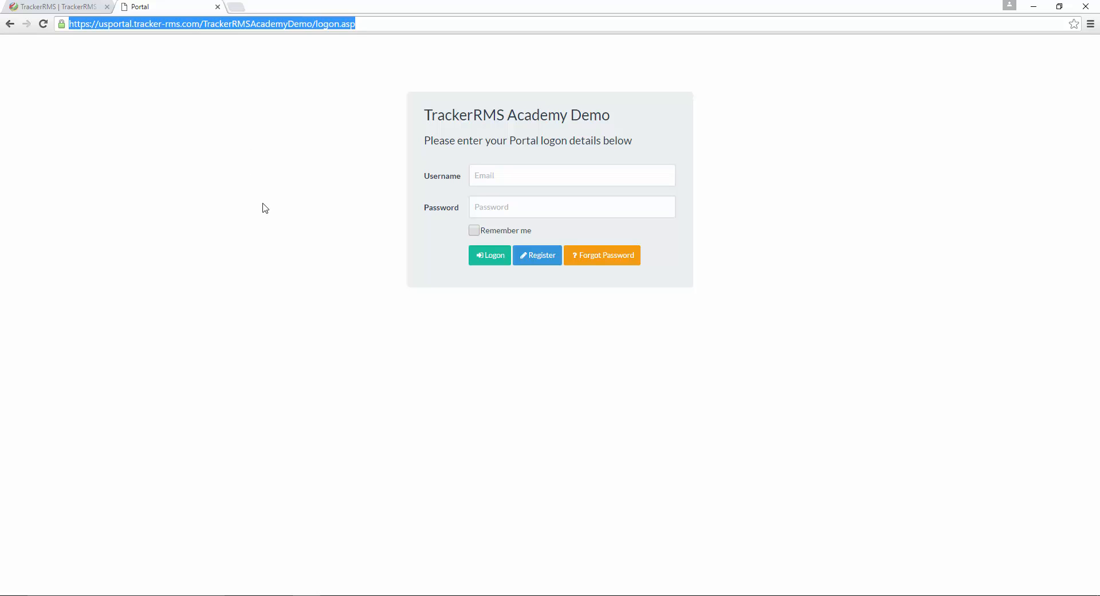
click(314, 592)
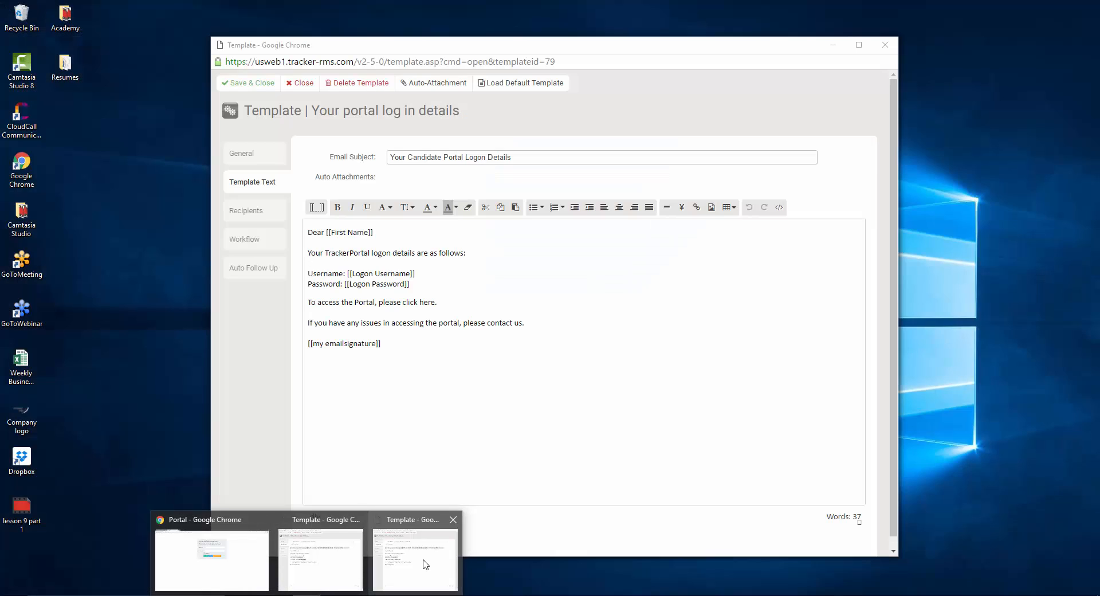
click(424, 564)
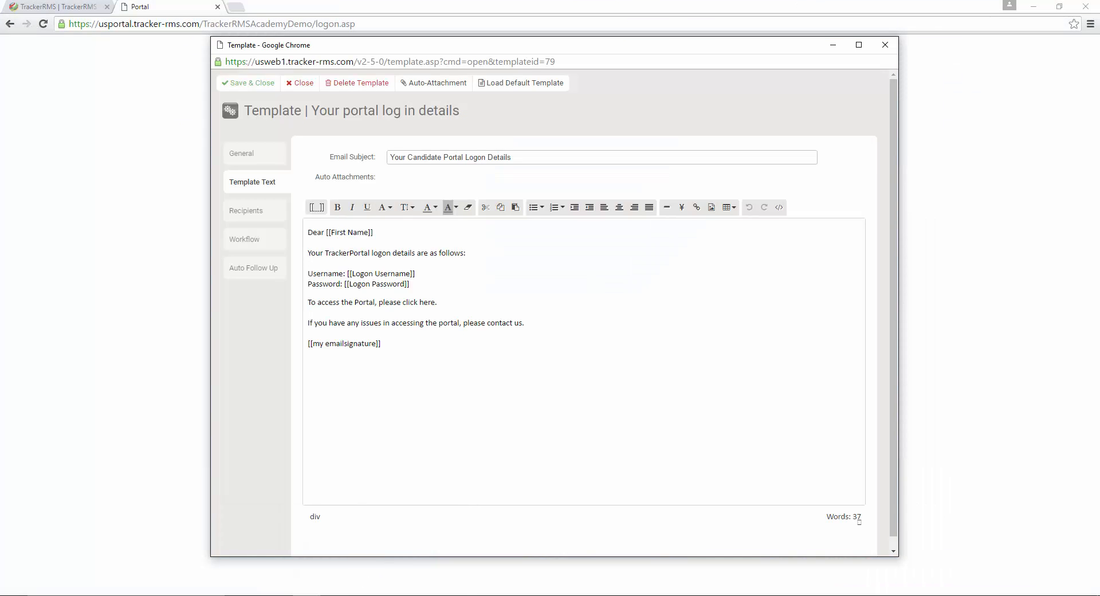
click(237, 577)
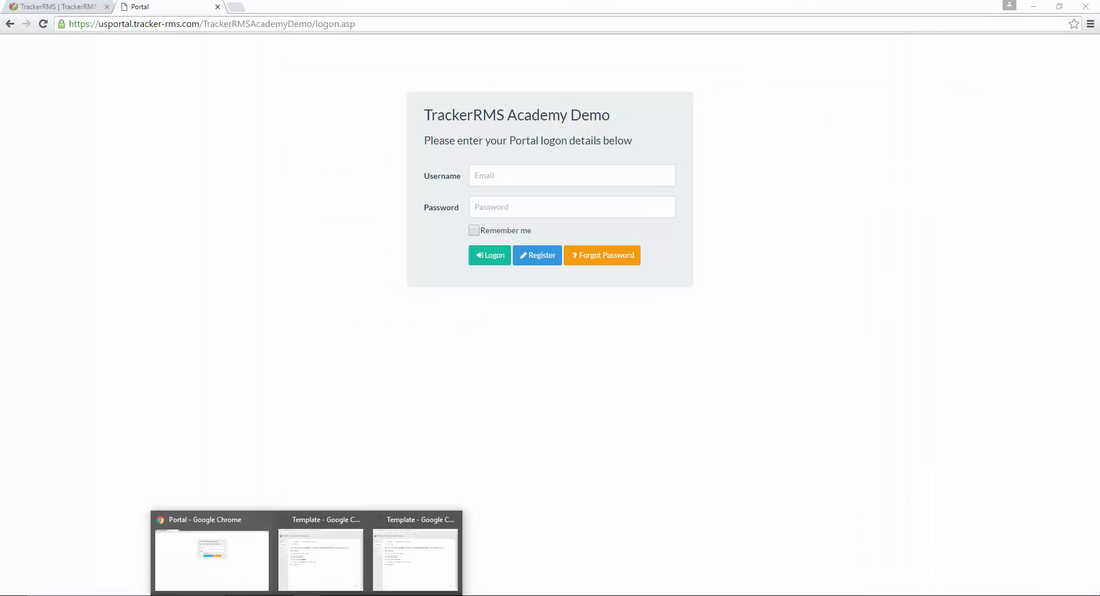
click(396, 579)
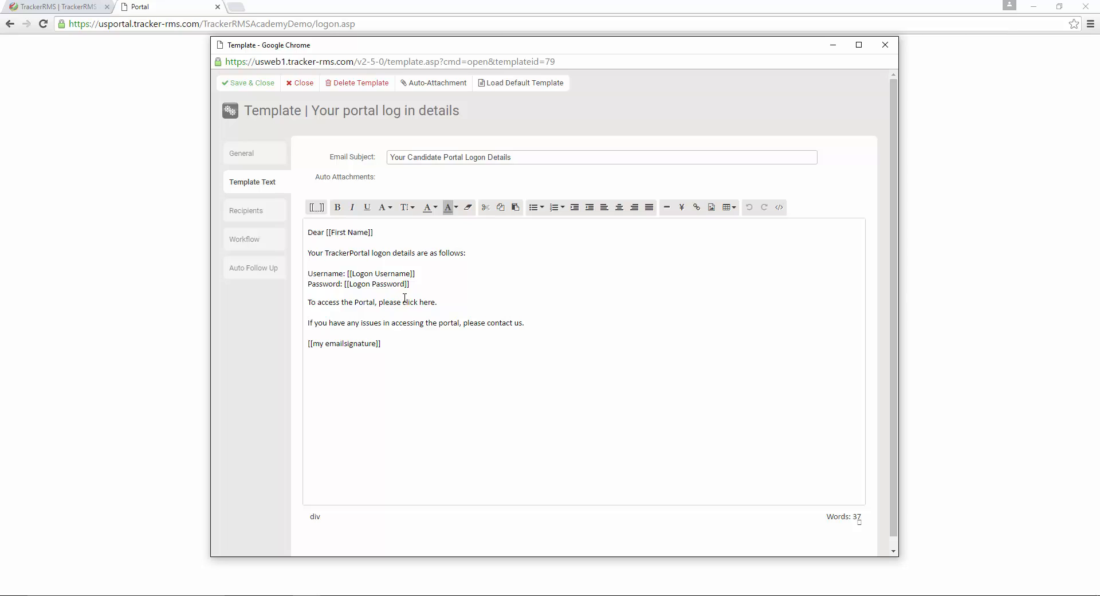
drag(404, 304, 436, 306)
click(697, 208)
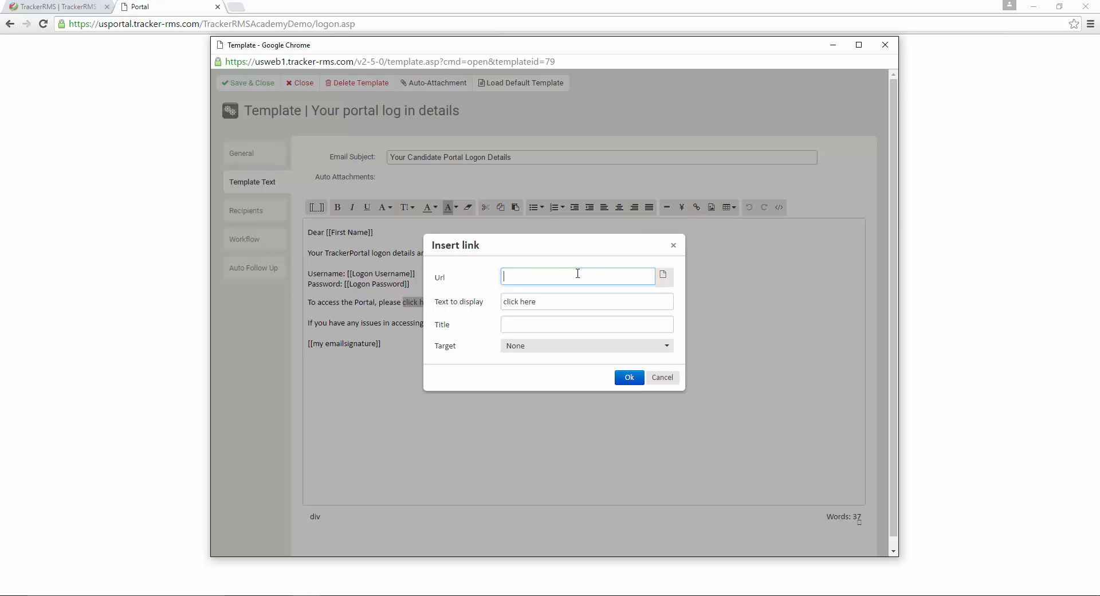
key(ctrl+v)
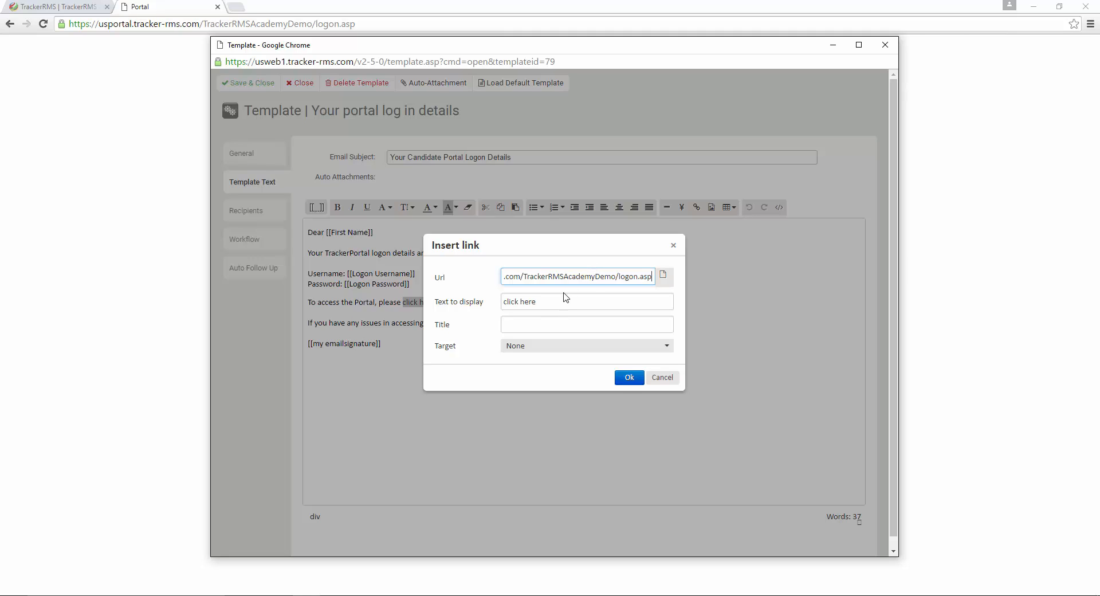
key(Tab)
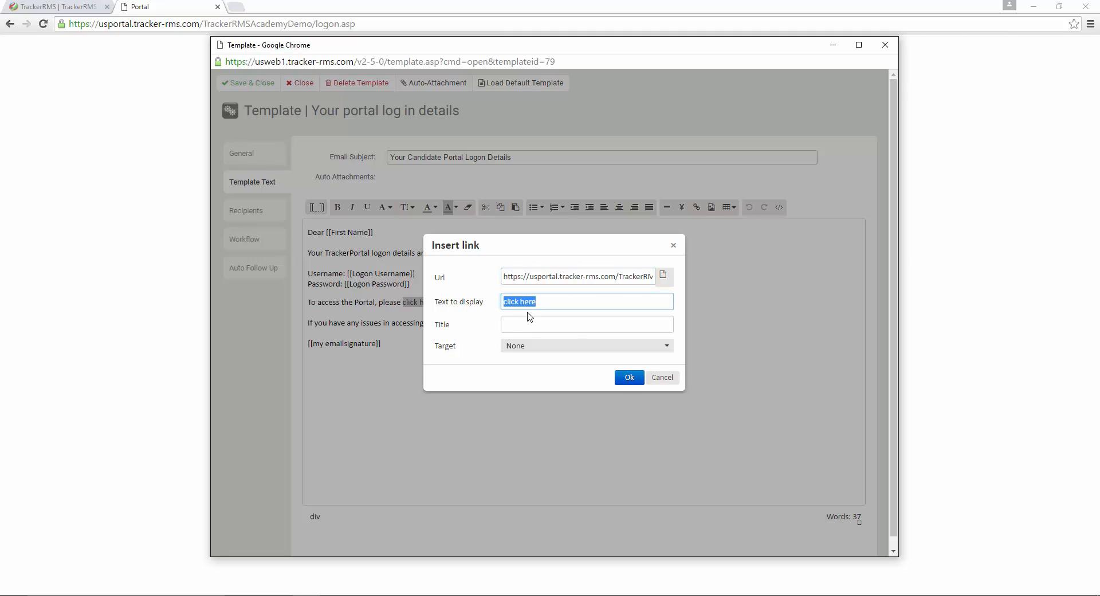
click(630, 379)
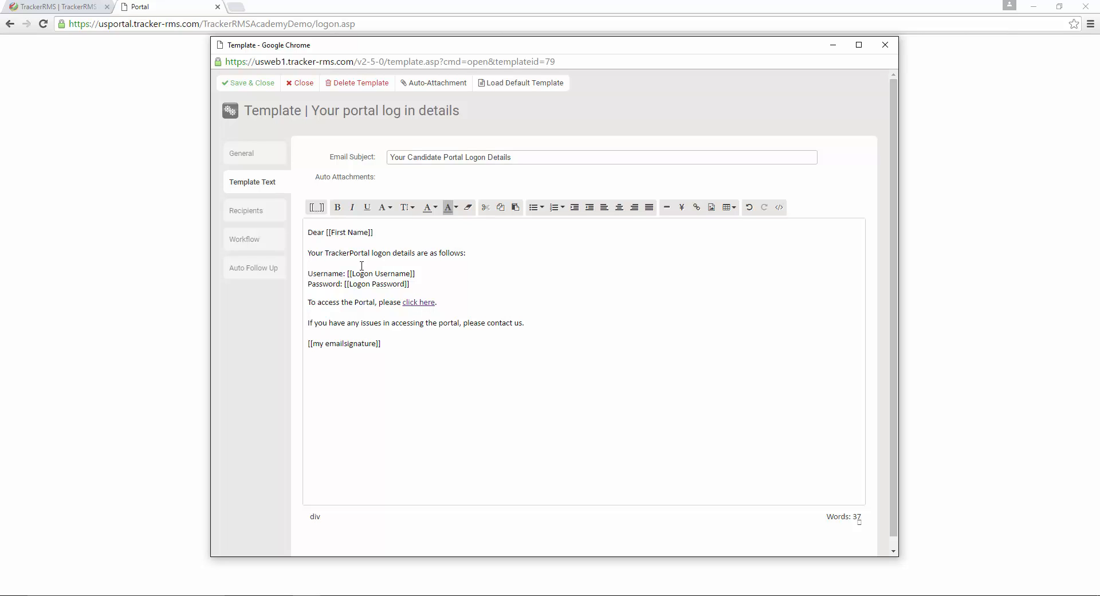
- Save and close the portal login details template and return to the candidate record in TrackerRMS
click(247, 91)
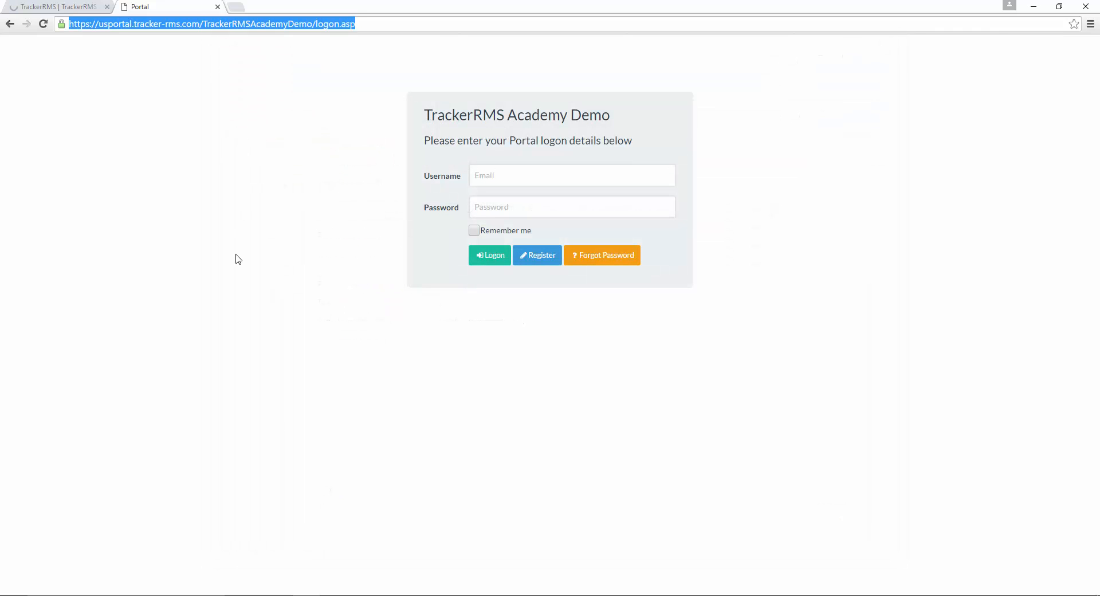
click(310, 391)
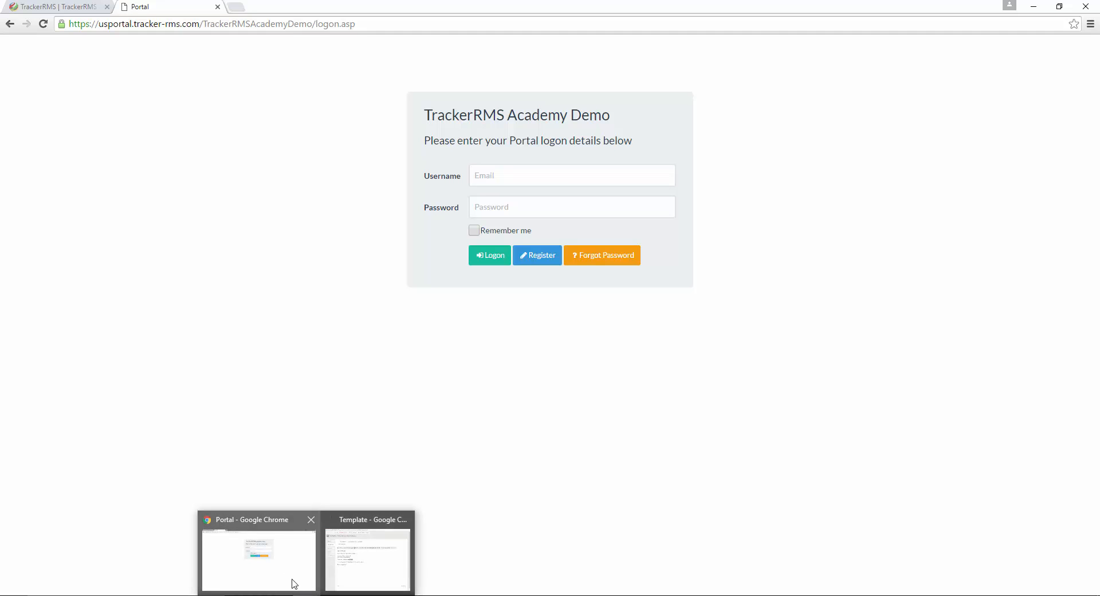
click(62, 8)
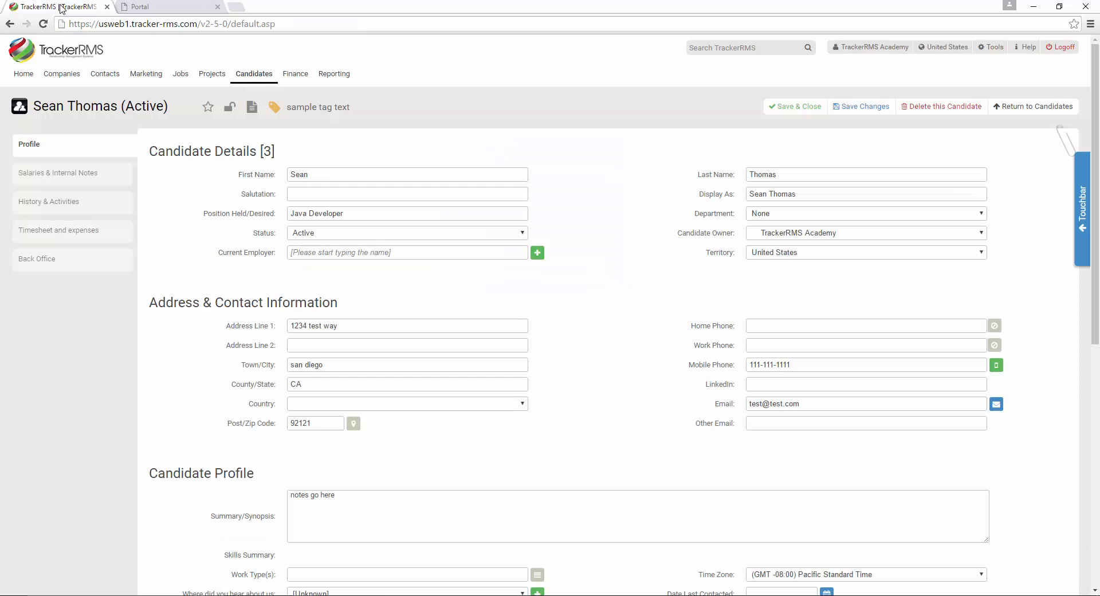